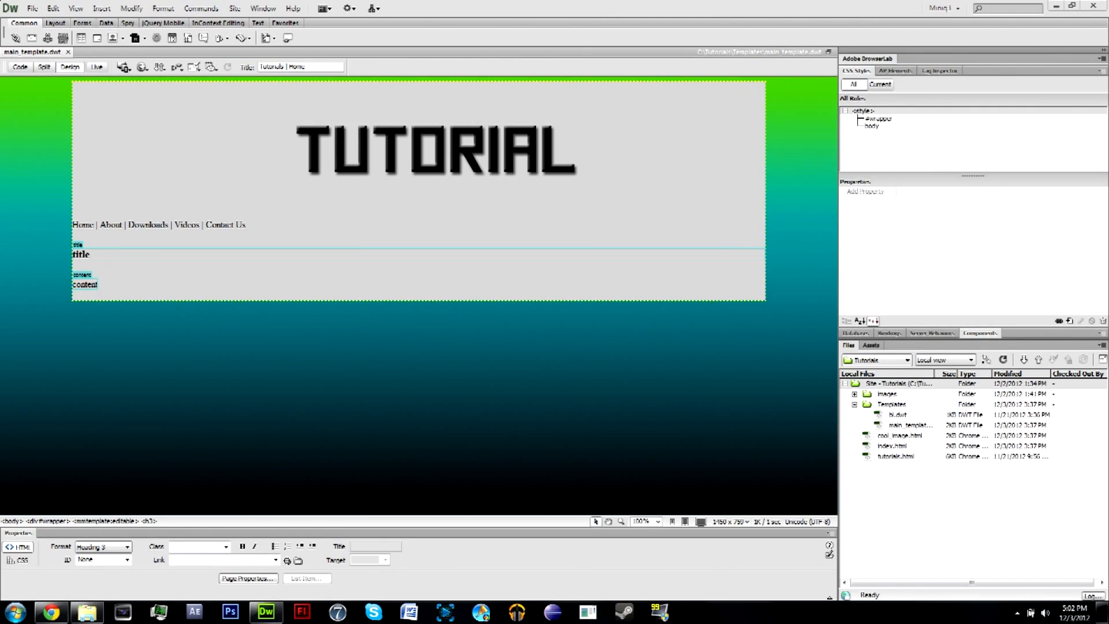
pyautogui.click(659, 304)
pyautogui.click(760, 300)
pyautogui.click(759, 308)
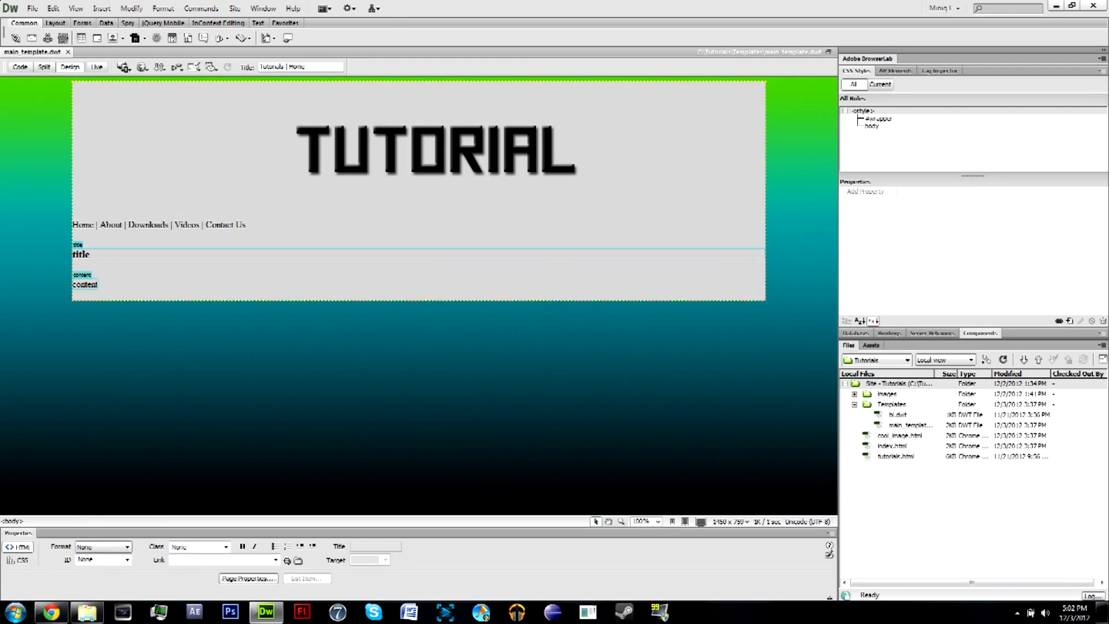
pyautogui.doubleClick(219, 225)
pyautogui.doubleClick(240, 224)
pyautogui.press('Right')
# Step: Check the width property of the #wrapper CSS rule and the line of navigation text that the bar should replace
pyautogui.click(879, 118)
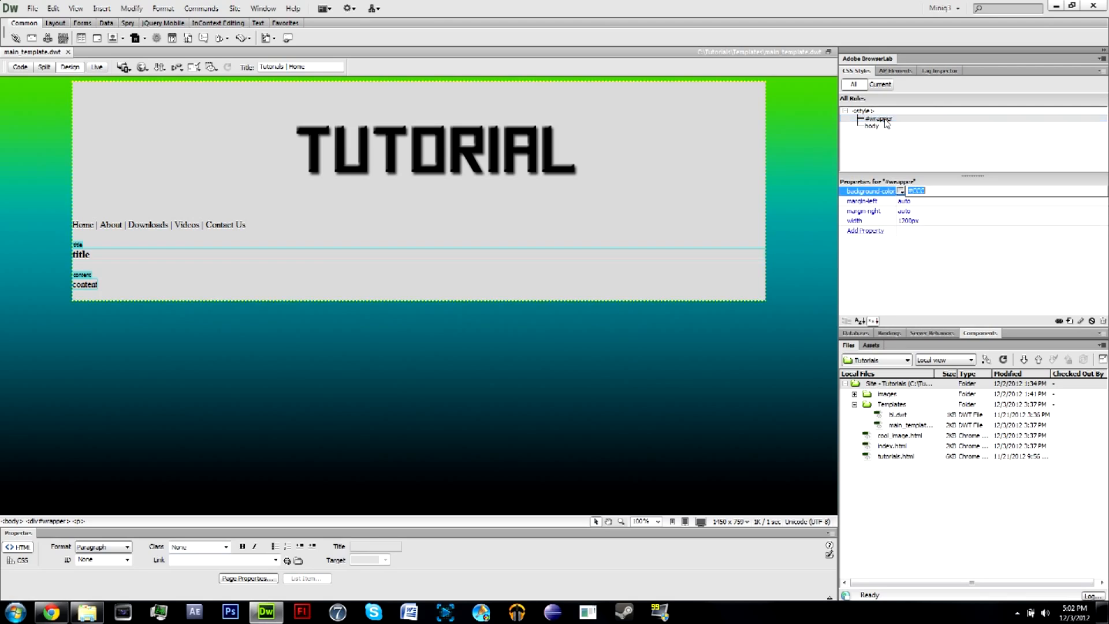
pyautogui.click(863, 222)
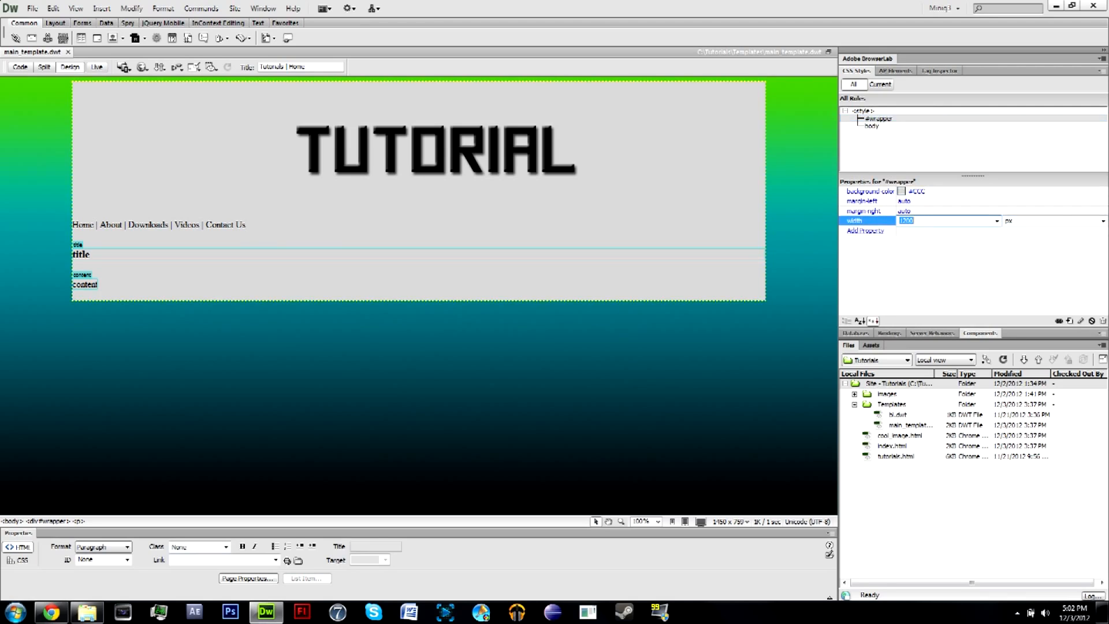
pyautogui.click(899, 258)
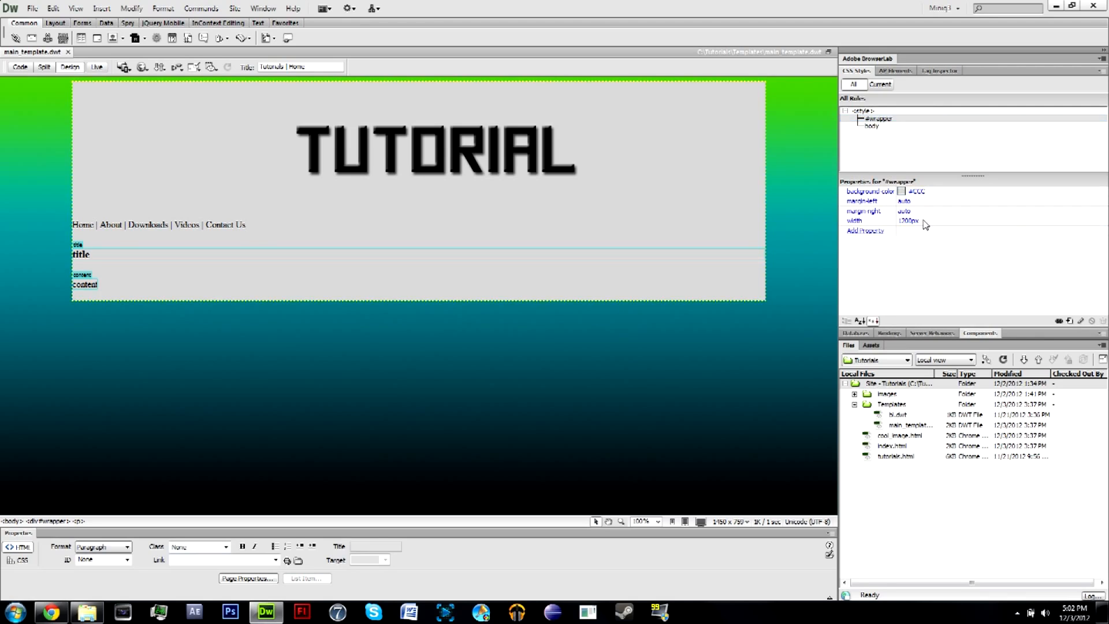
pyautogui.click(914, 223)
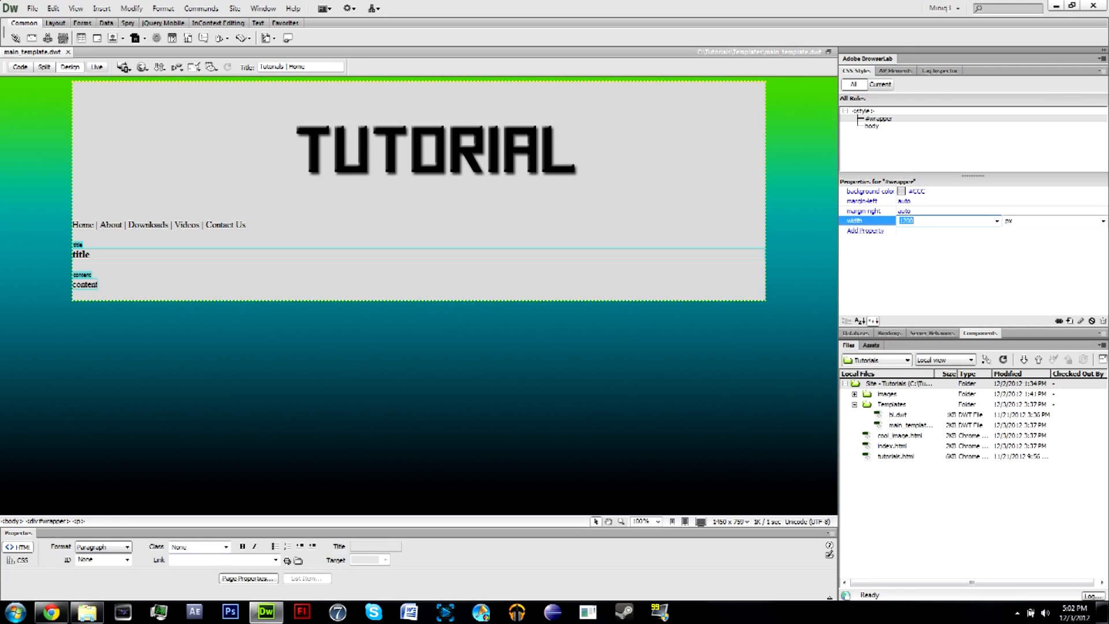
pyautogui.press('Return')
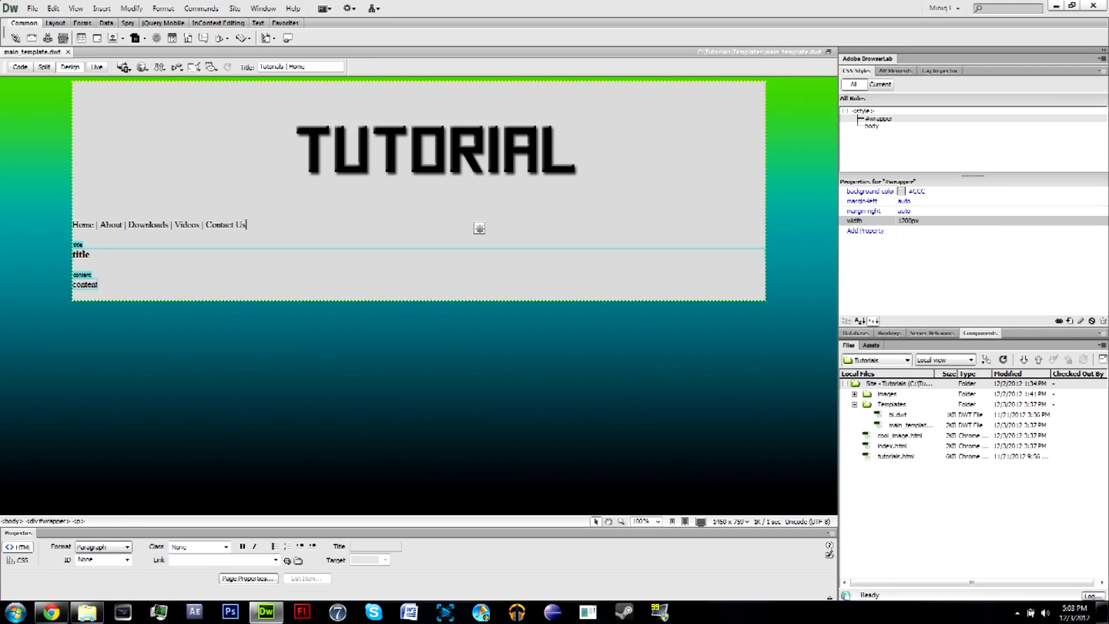
pyautogui.moveTo(246, 226); pyautogui.dragTo(72, 225)
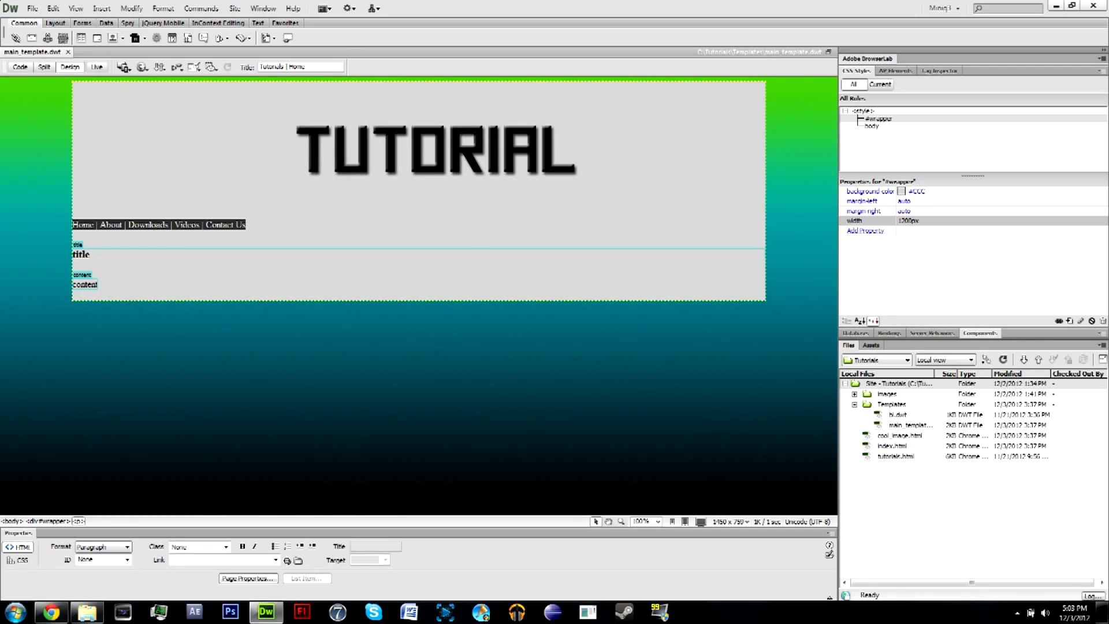
pyautogui.click(146, 225)
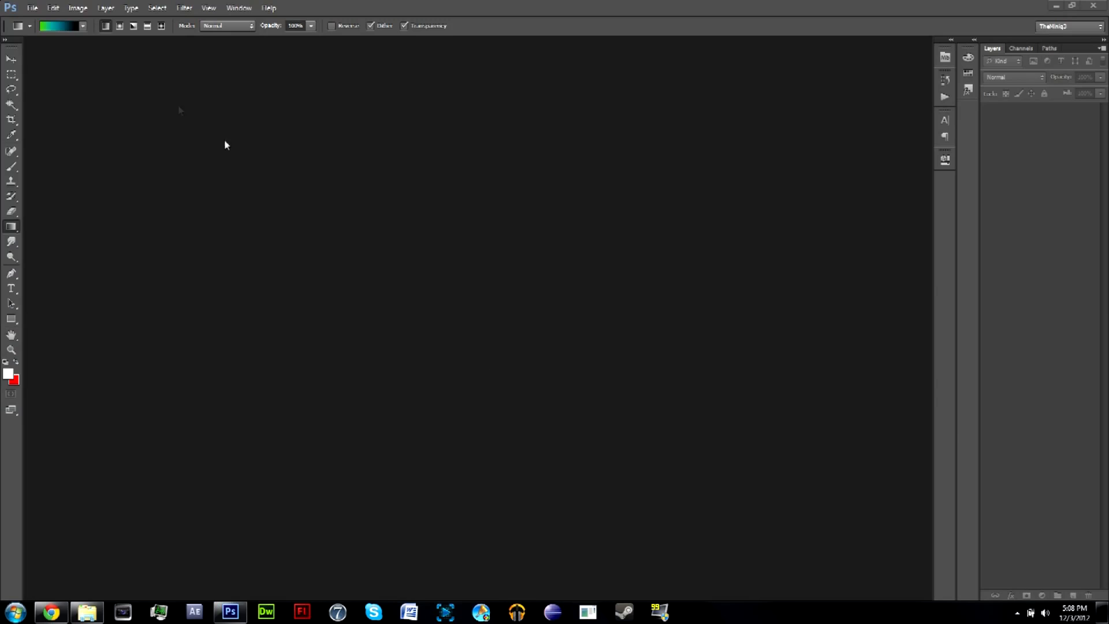
# Step: In Photoshop, create a new document 1200 pixels wide and 50 pixels high at 72 pixels/inch with a white background
pyautogui.click(33, 8)
pyautogui.click(37, 19)
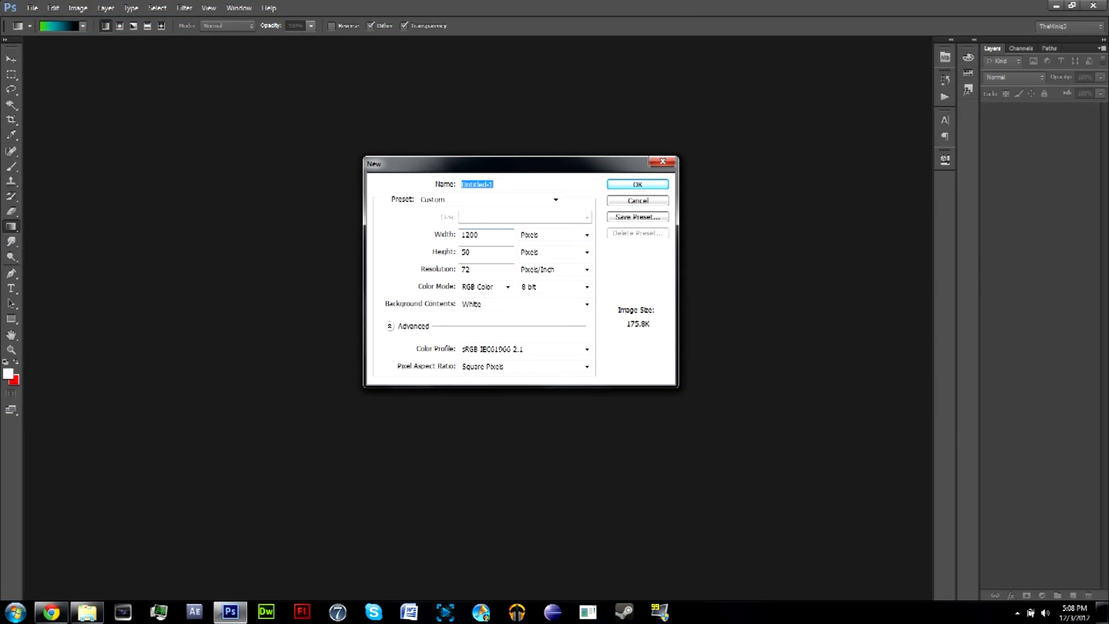
pyautogui.moveTo(484, 235); pyautogui.dragTo(451, 238)
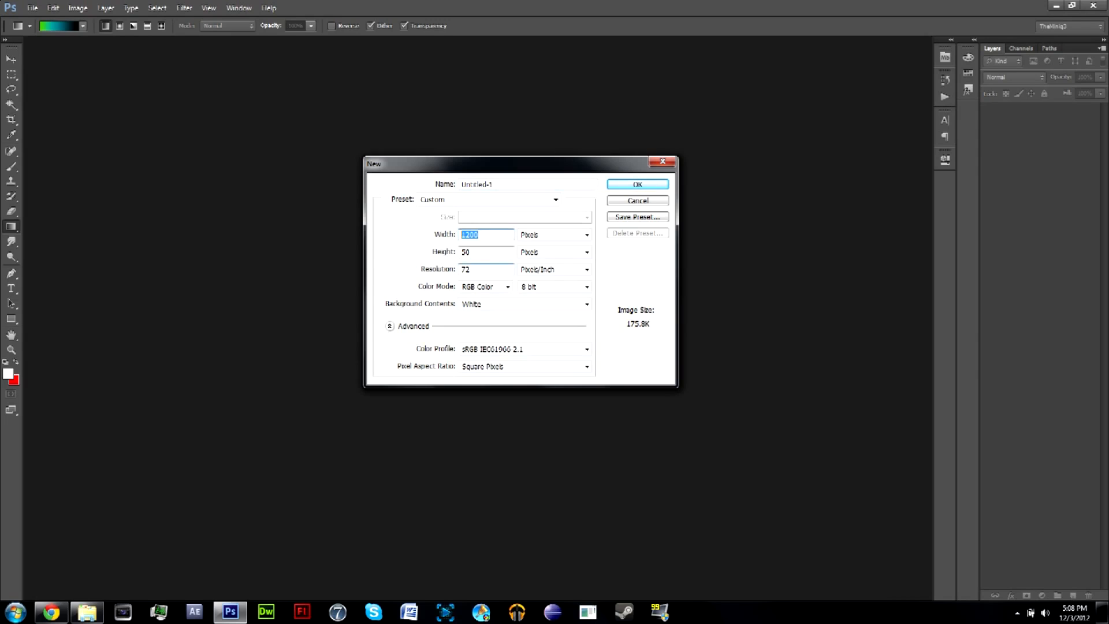
pyautogui.press('Tab')
pyautogui.click(631, 185)
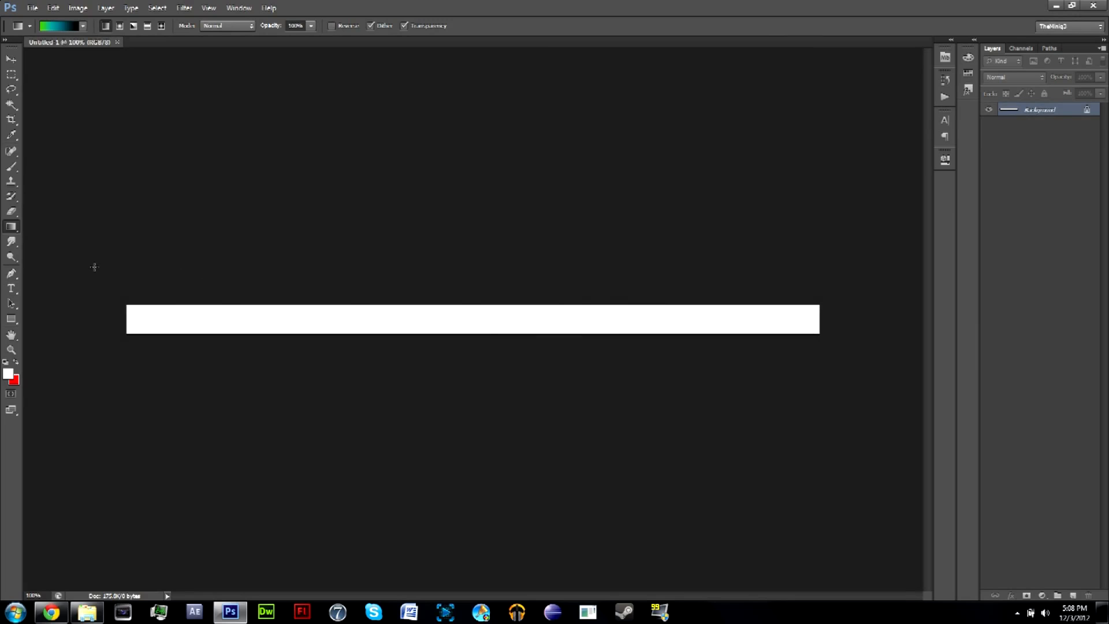
# Step: Replace the Background layer with a new empty layer and fill it with a vertical green-to-teal-to-black linear gradient
pyautogui.click(1073, 595)
pyautogui.click(1053, 124)
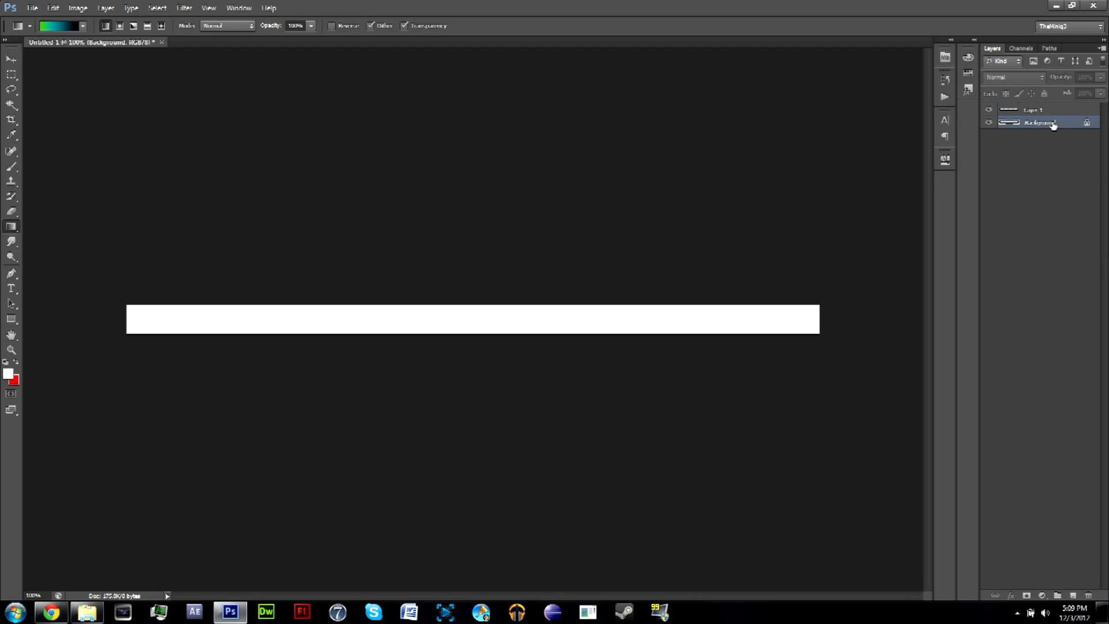
pyautogui.press('Delete')
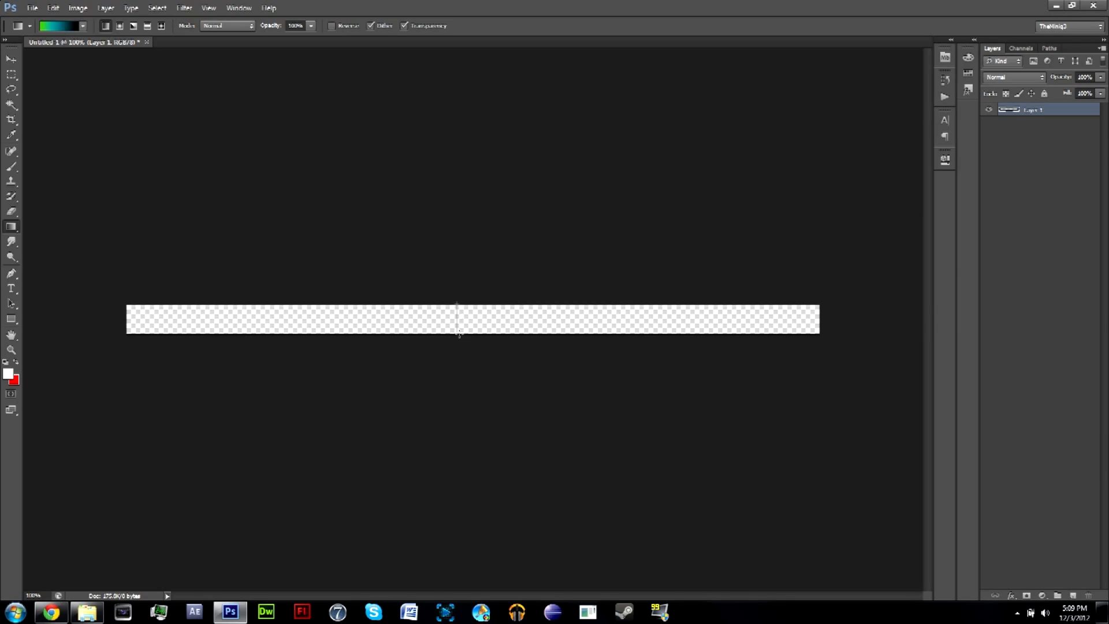
pyautogui.moveTo(460, 334); pyautogui.dragTo(459, 334)
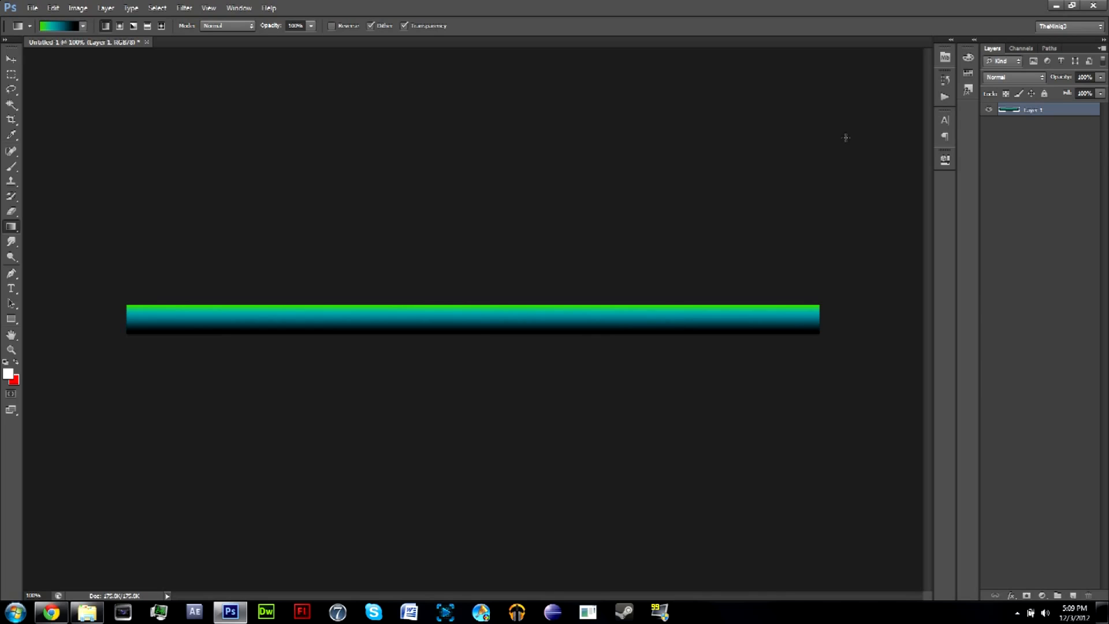
# Step: Set the Type tool's font to Terminal
pyautogui.click(11, 290)
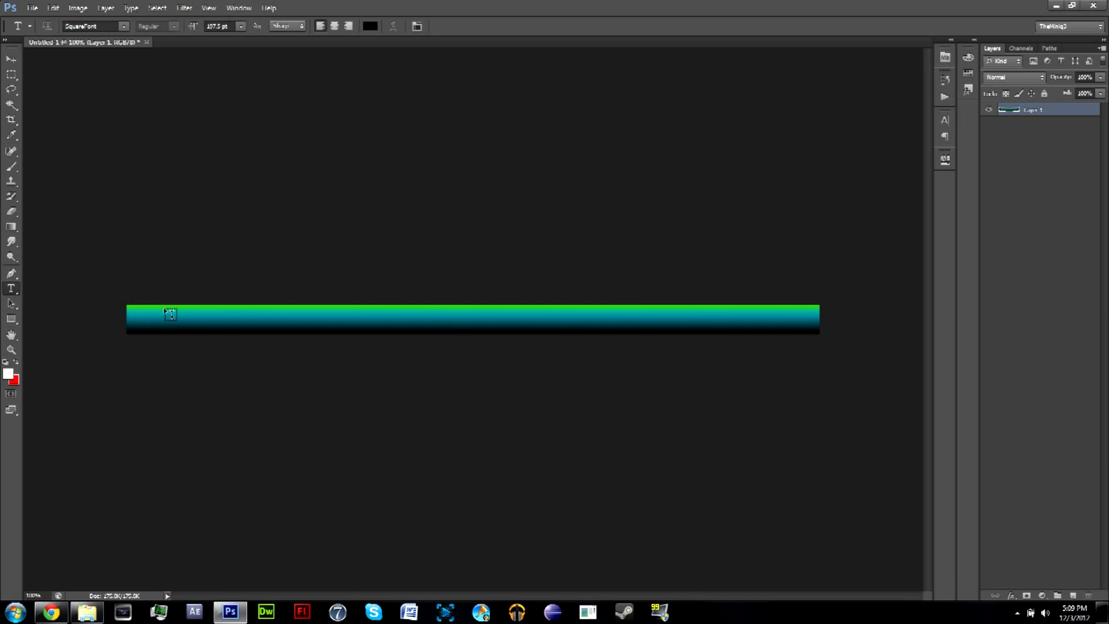
pyautogui.click(124, 27)
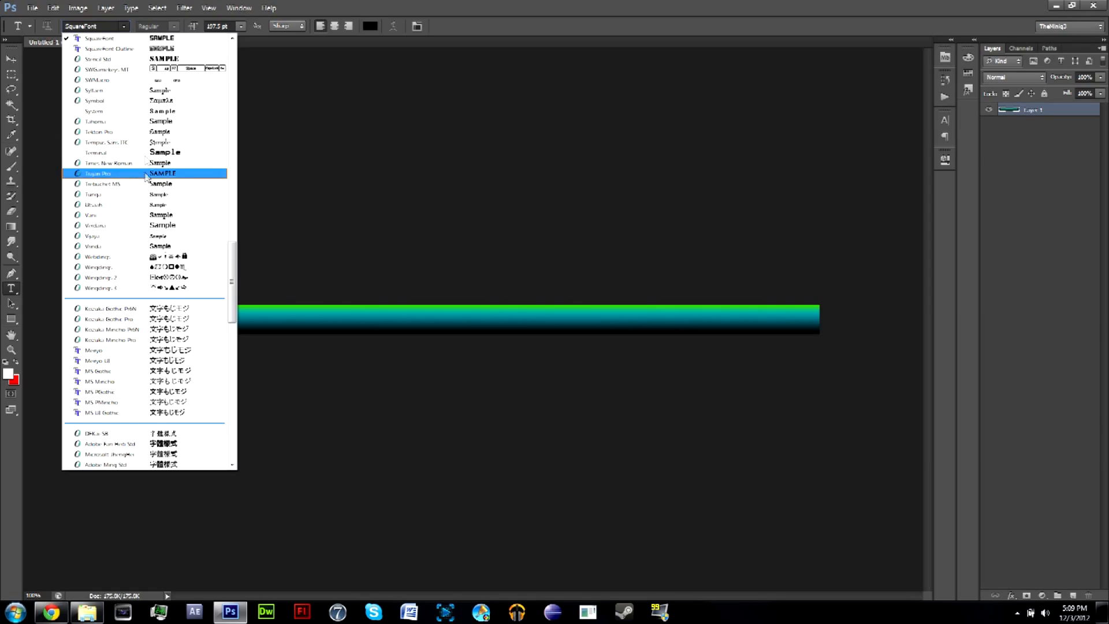
pyautogui.click(130, 153)
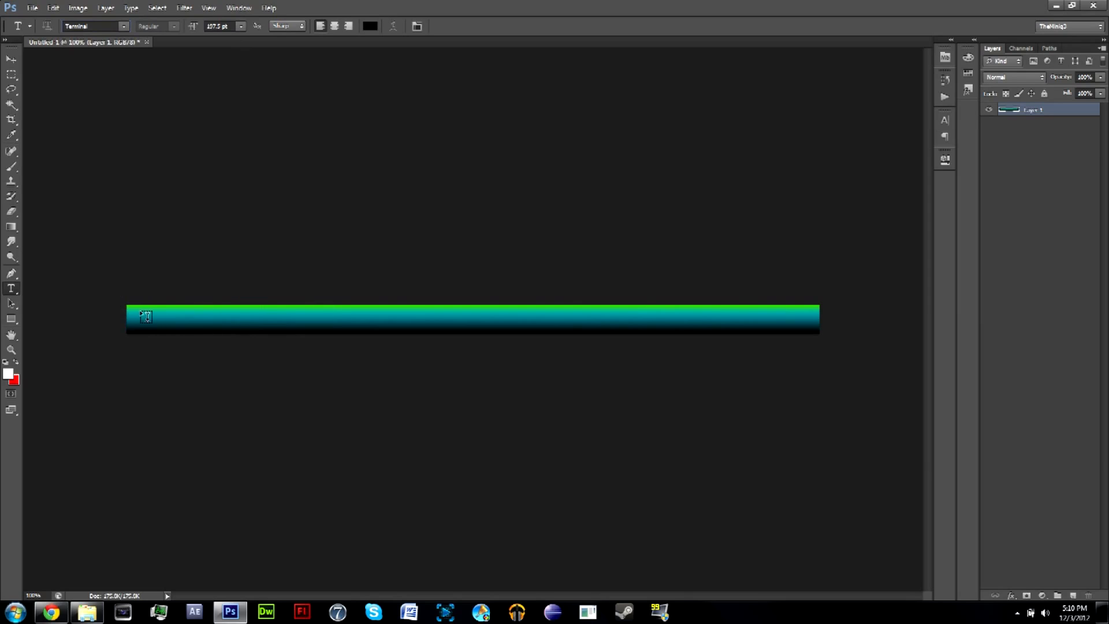
pyautogui.moveTo(141, 311); pyautogui.dragTo(222, 328)
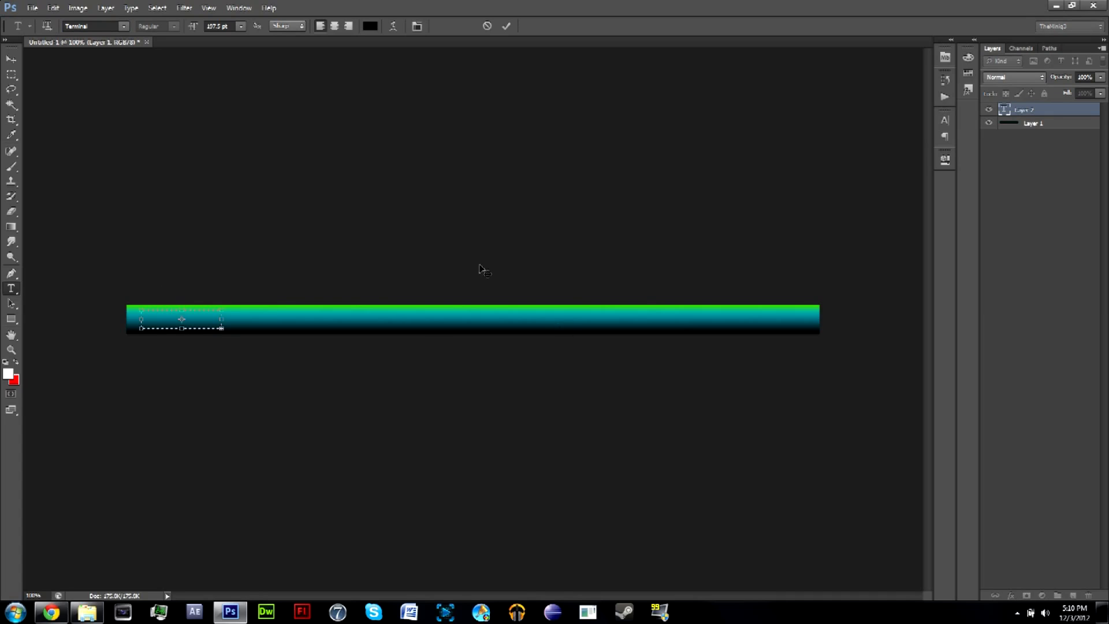
pyautogui.click(1063, 111)
pyautogui.press('Delete')
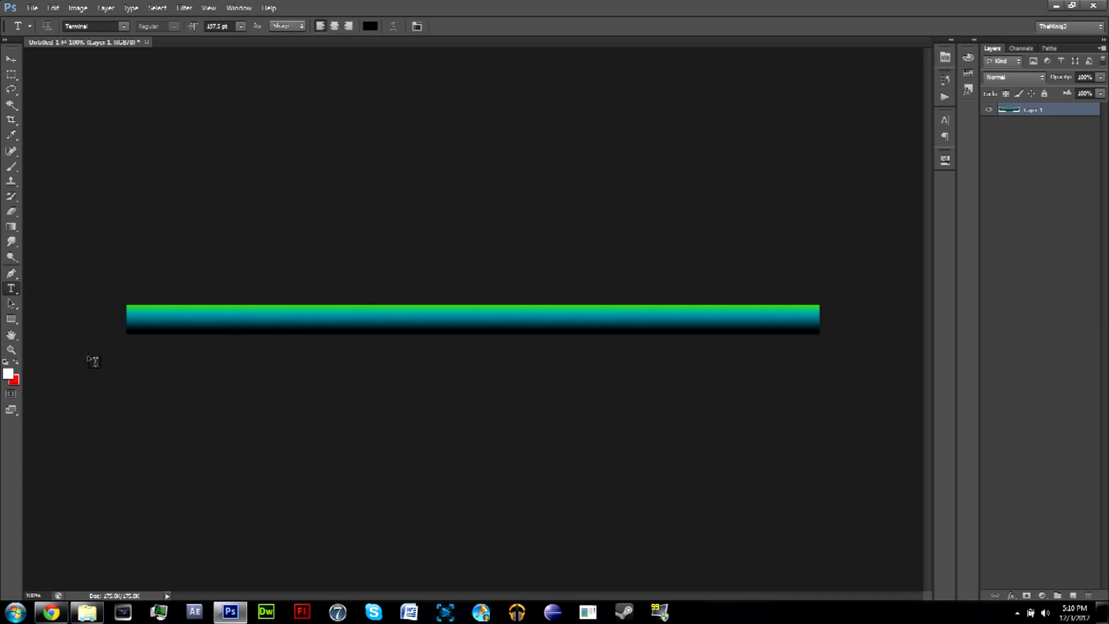
# Step: Add the text "Home" at 30 pt near the bar's left end and move it slightly inward and down to centre it vertically
pyautogui.moveTo(138, 311); pyautogui.dragTo(194, 333)
pyautogui.click(241, 26)
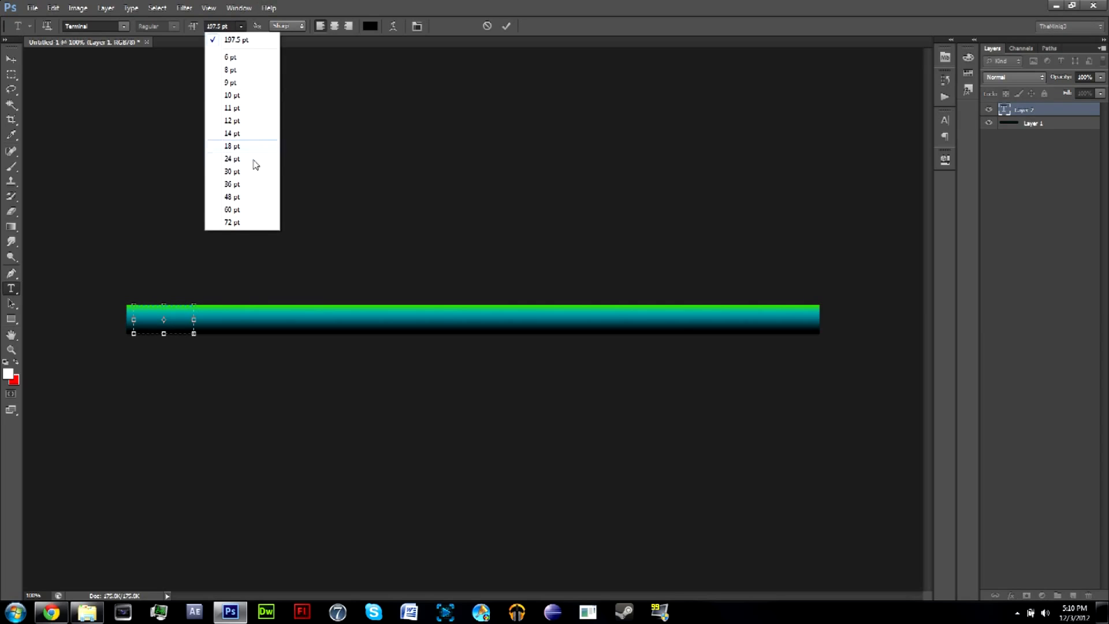
pyautogui.click(251, 173)
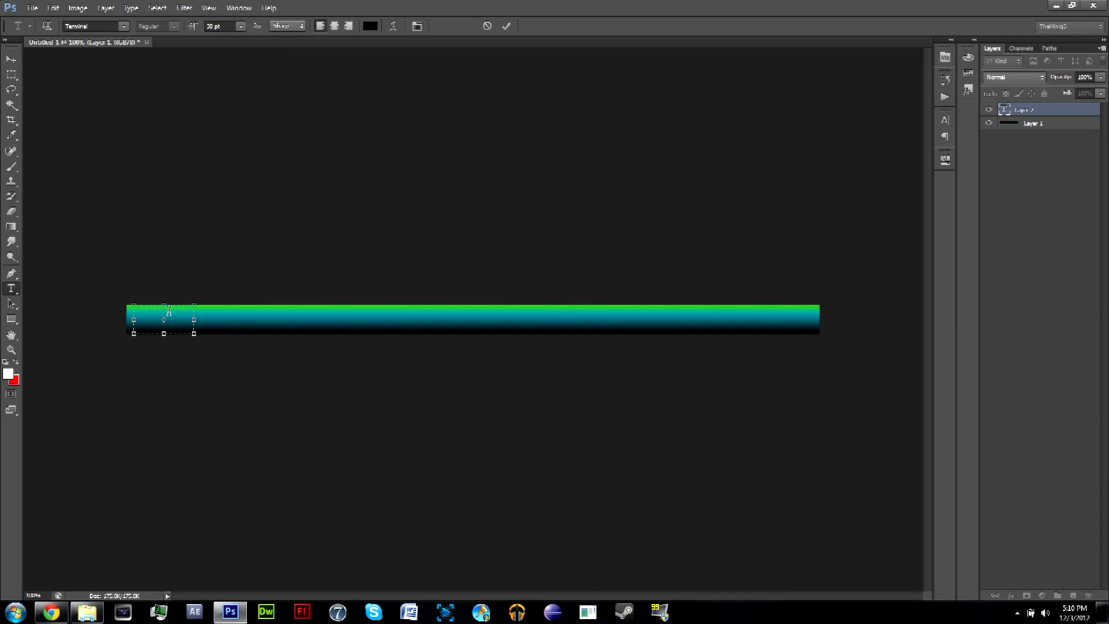
pyautogui.write('Home')
pyautogui.moveTo(188, 321); pyautogui.dragTo(104, 311)
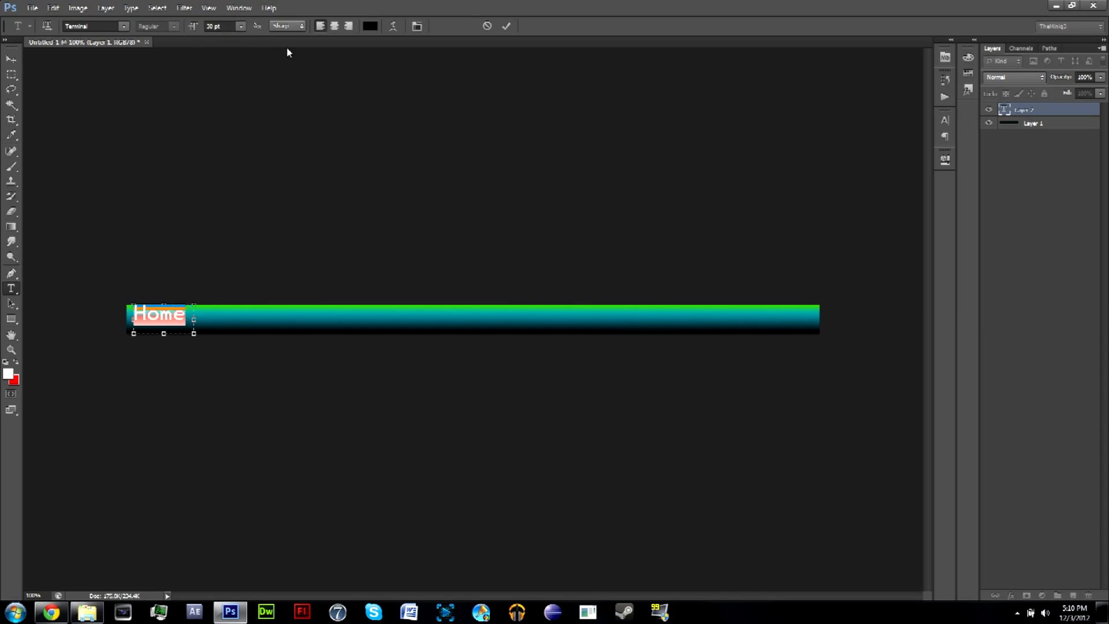
pyautogui.click(241, 28)
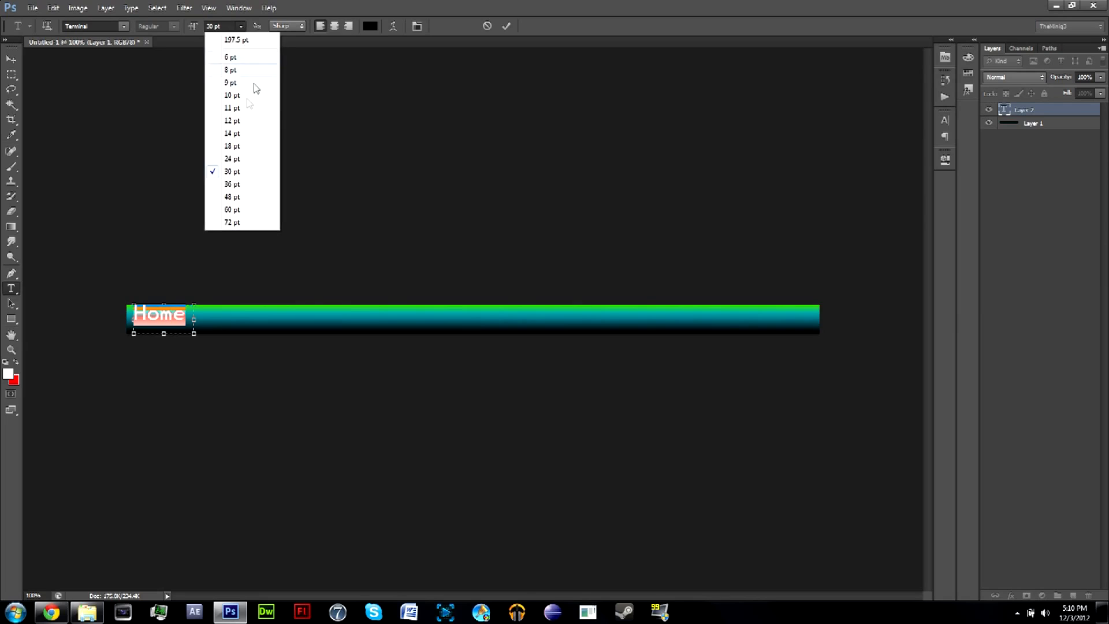
pyautogui.click(241, 27)
pyautogui.click(10, 59)
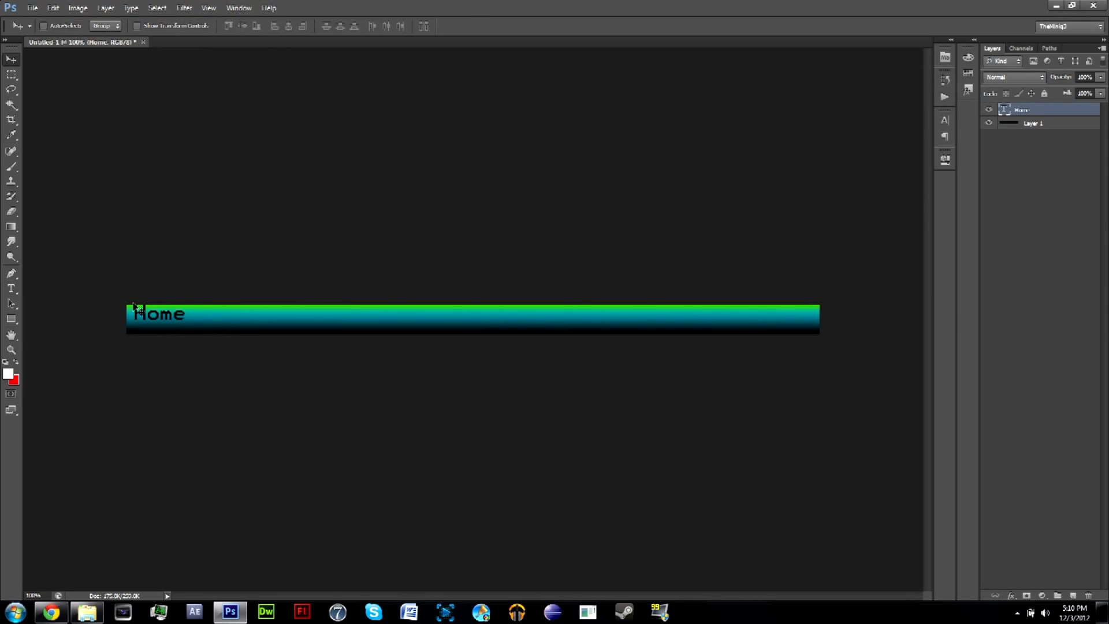
pyautogui.moveTo(164, 317); pyautogui.dragTo(188, 322)
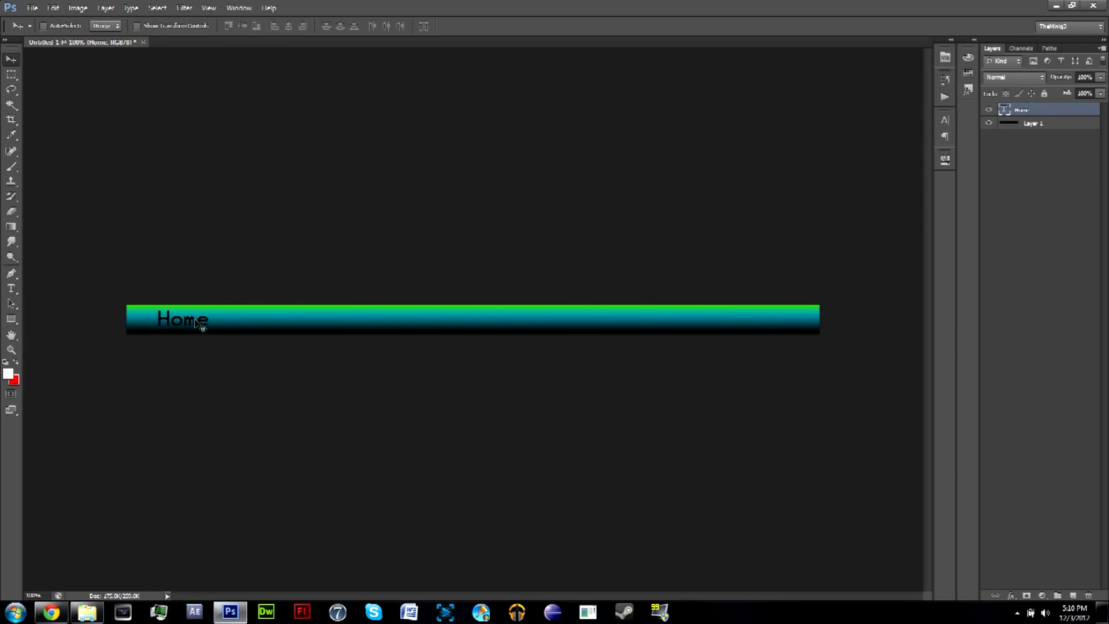
# Step: Duplicate the Home text layer and place the copy to the right of the original on the bar
pyautogui.rightClick(1040, 114)
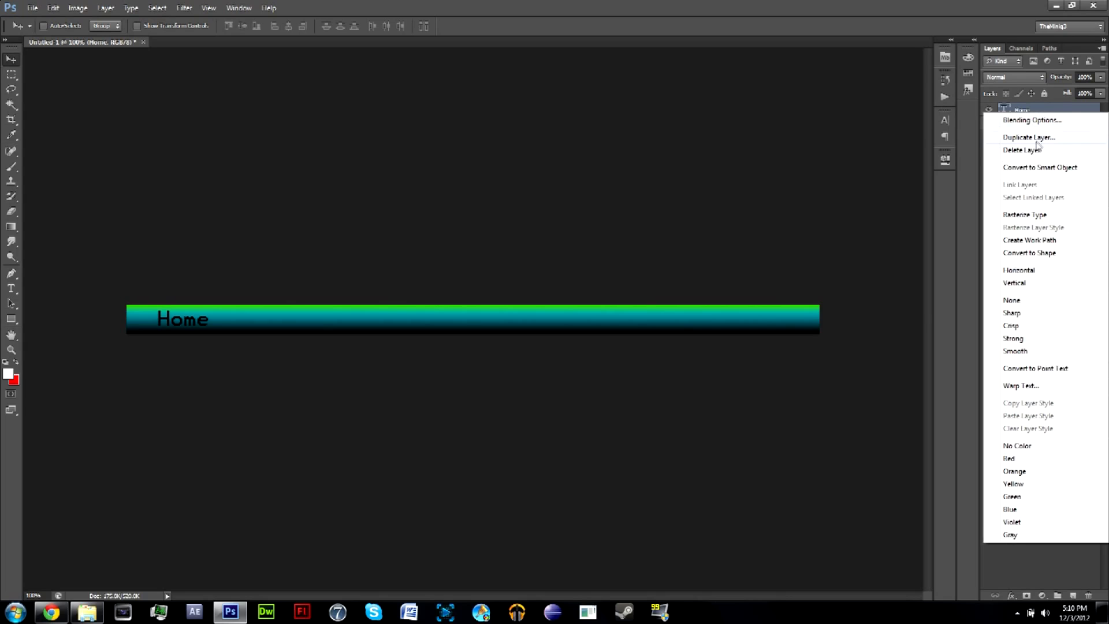
pyautogui.click(1008, 132)
pyautogui.click(655, 190)
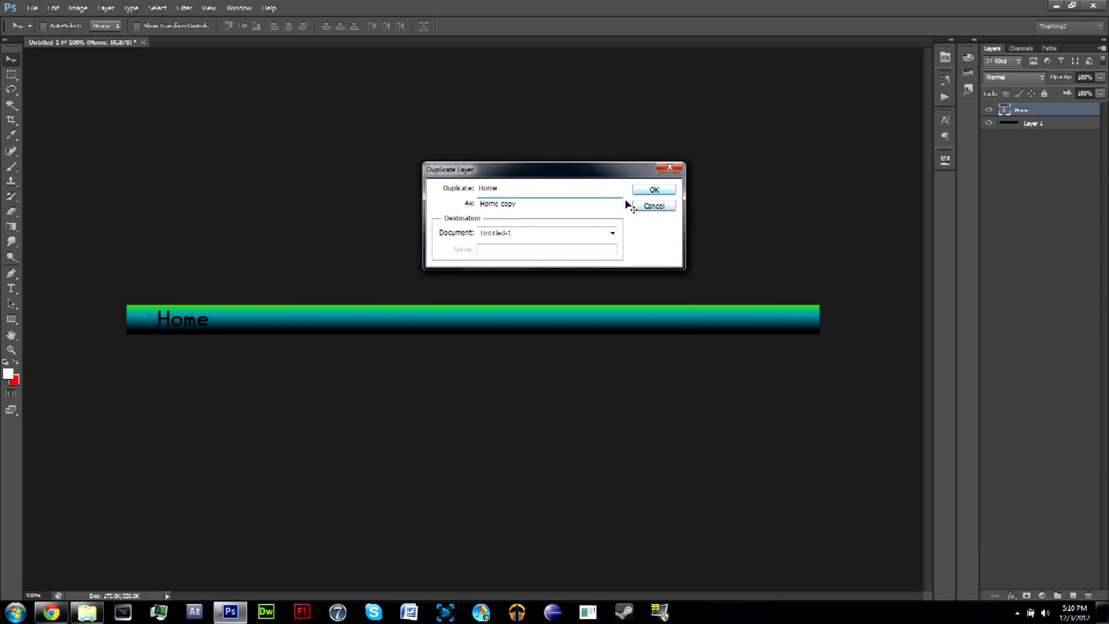
pyautogui.moveTo(210, 321); pyautogui.dragTo(307, 321)
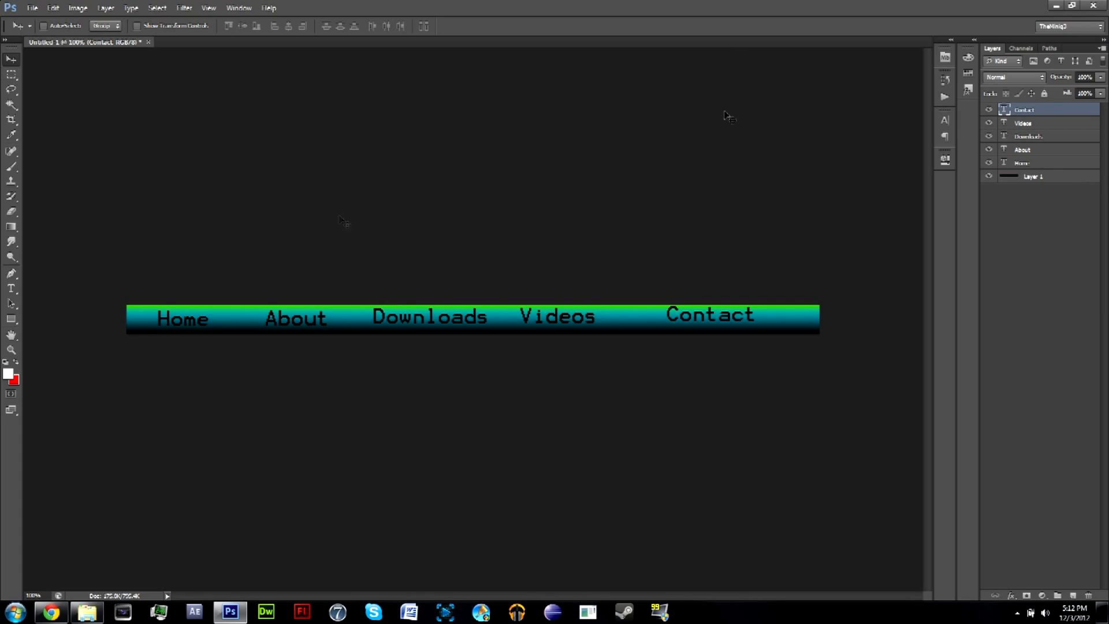
# Step: Shrink the text boxes of Home and About so that they fit closely around their words within the bar
pyautogui.click(11, 288)
pyautogui.click(194, 320)
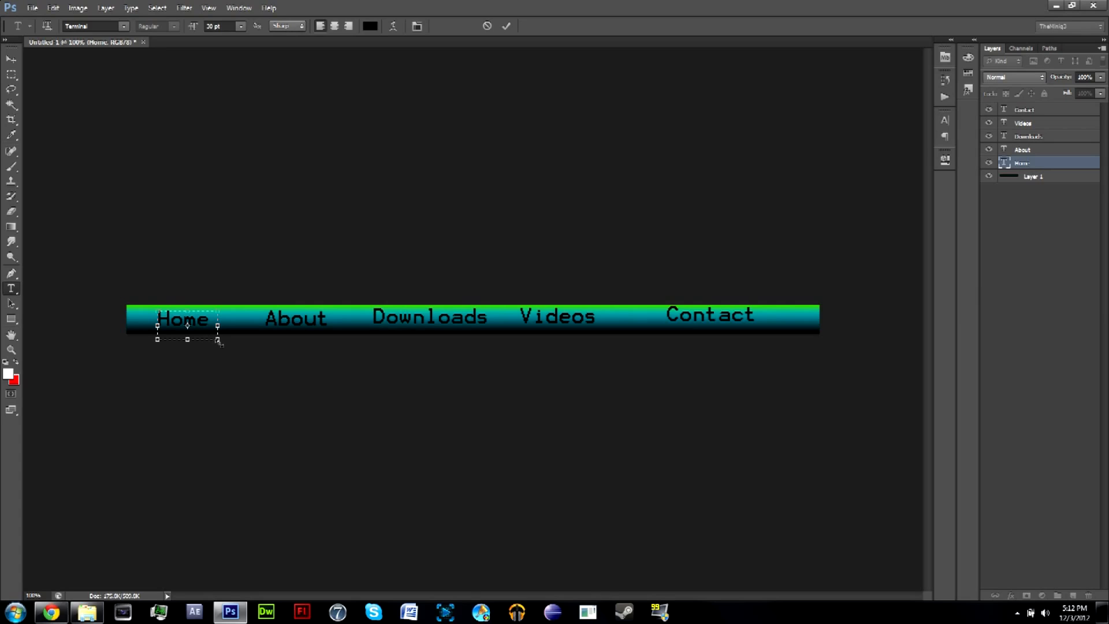
pyautogui.moveTo(218, 342); pyautogui.dragTo(214, 334)
pyautogui.moveTo(209, 327); pyautogui.dragTo(212, 331)
pyautogui.click(1033, 149)
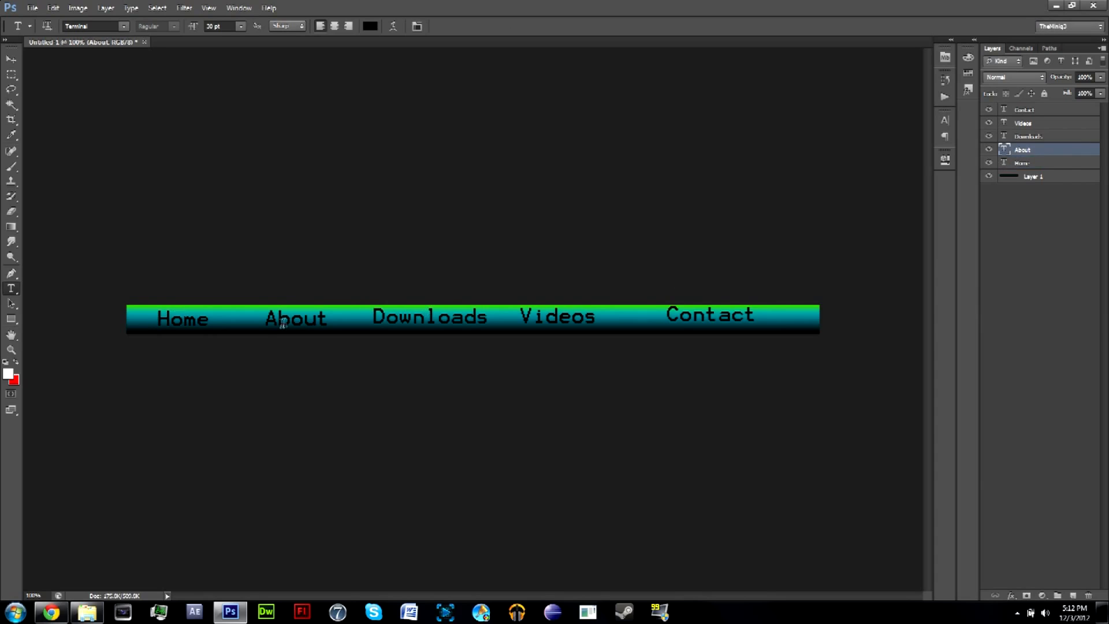
pyautogui.moveTo(337, 337); pyautogui.dragTo(333, 327)
# Step: Tighten the Downloads text box around its word
pyautogui.click(1052, 139)
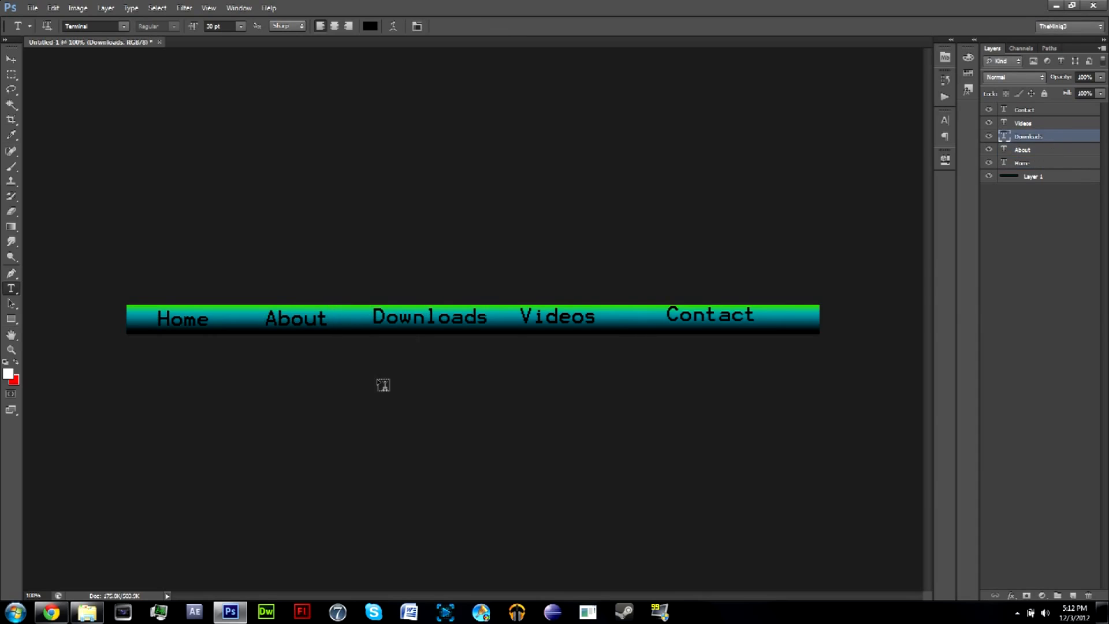
pyautogui.click(447, 307)
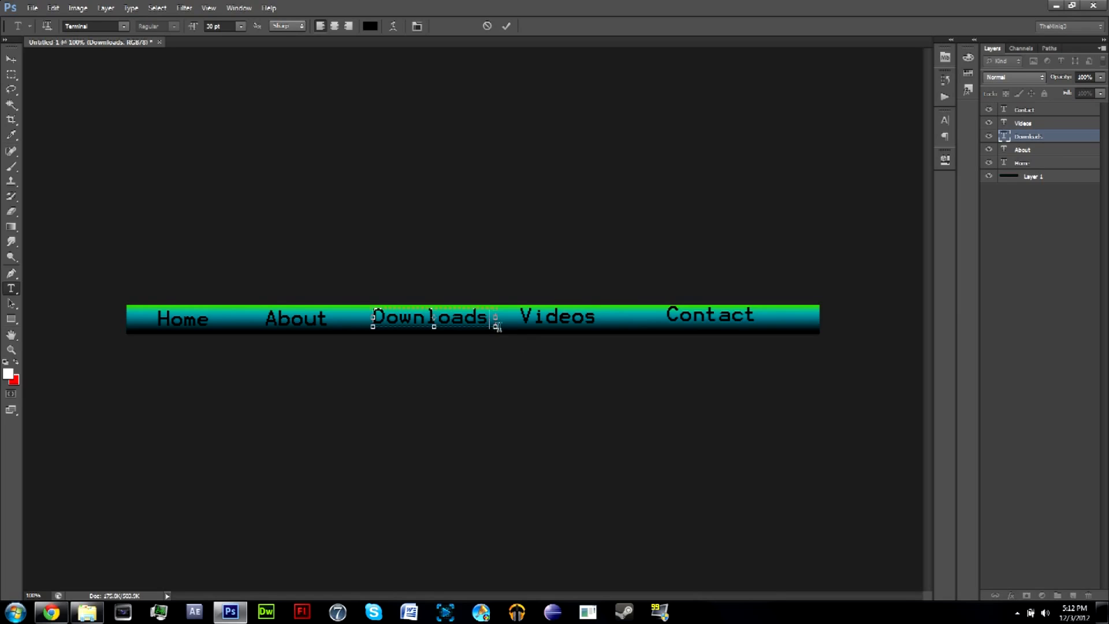
pyautogui.moveTo(496, 328); pyautogui.dragTo(492, 330)
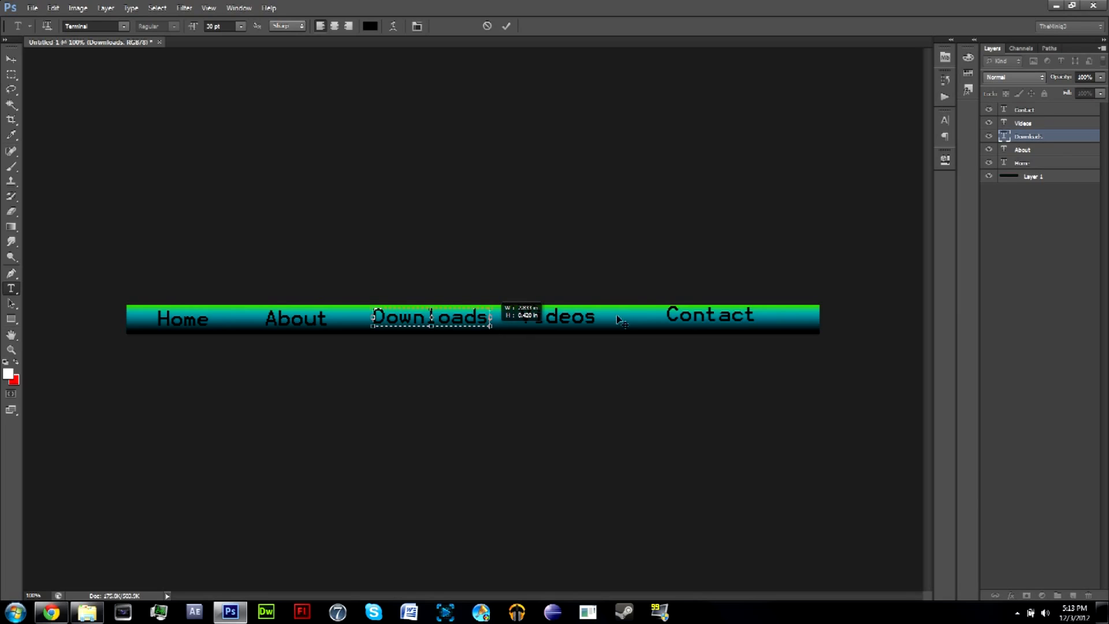
# Step: Tighten the Videos and Contact text boxes so that they fit closely around their words
pyautogui.click(1050, 127)
pyautogui.click(1050, 129)
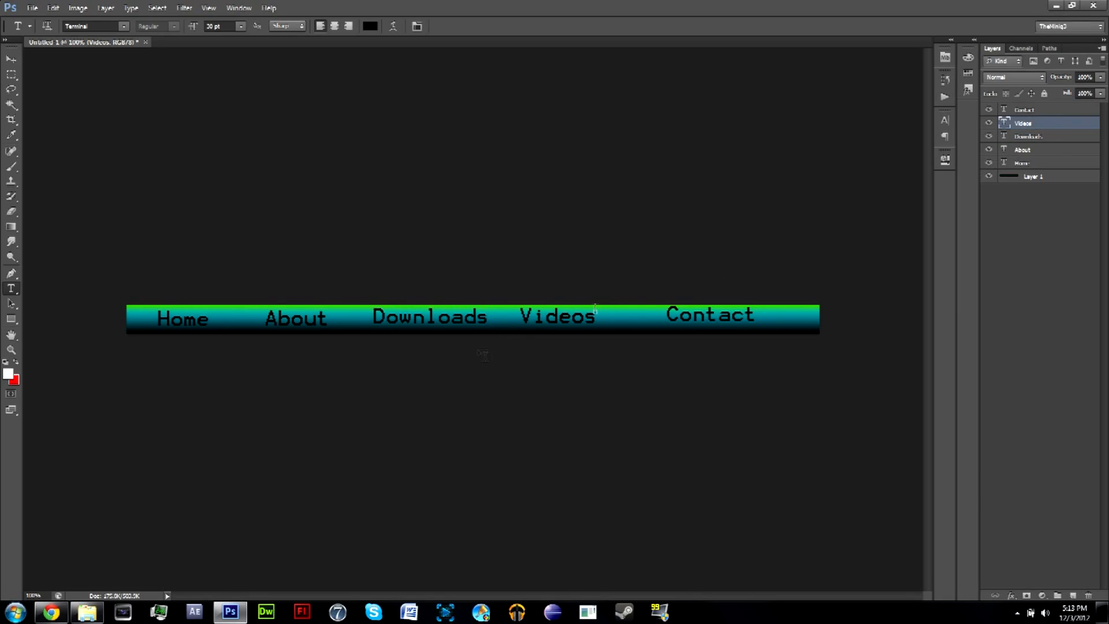
pyautogui.click(565, 316)
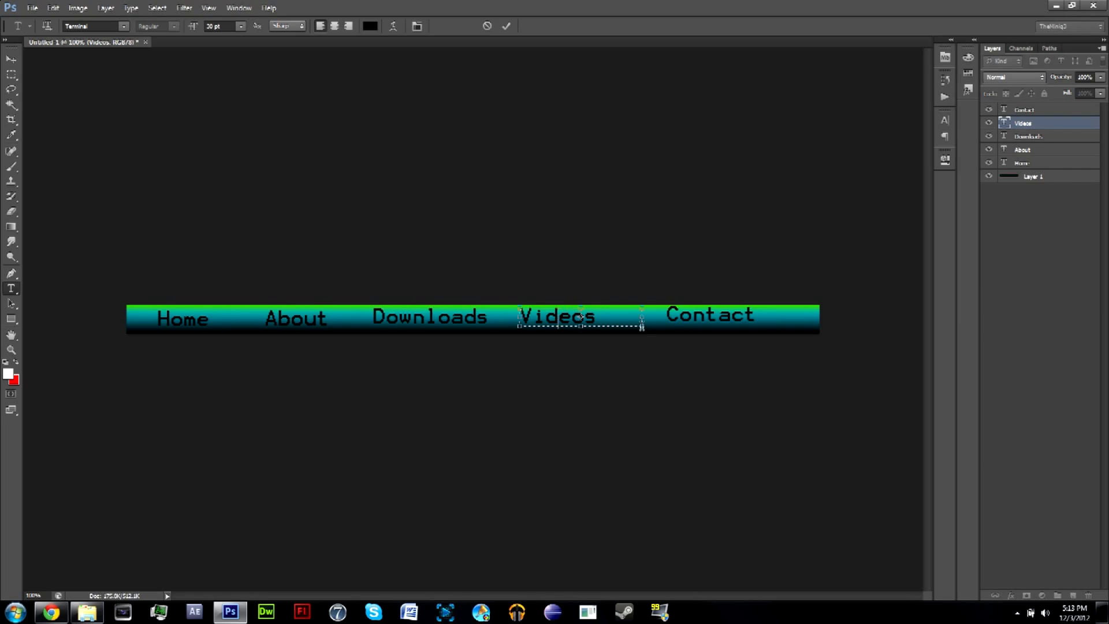
pyautogui.moveTo(644, 330); pyautogui.dragTo(604, 331)
pyautogui.click(1033, 110)
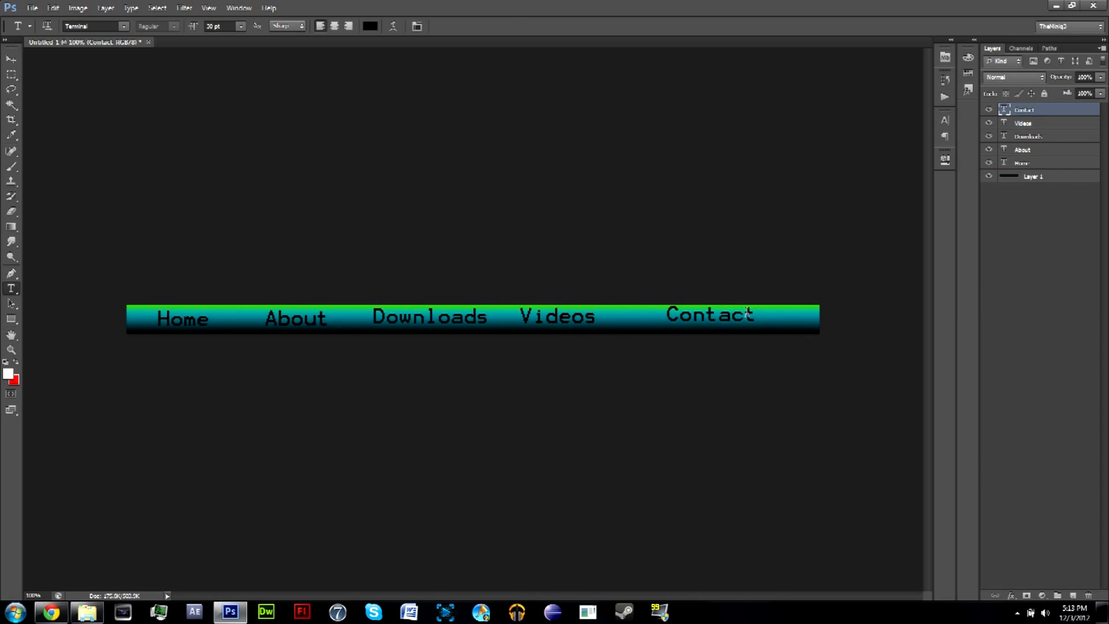
pyautogui.moveTo(789, 326); pyautogui.dragTo(760, 326)
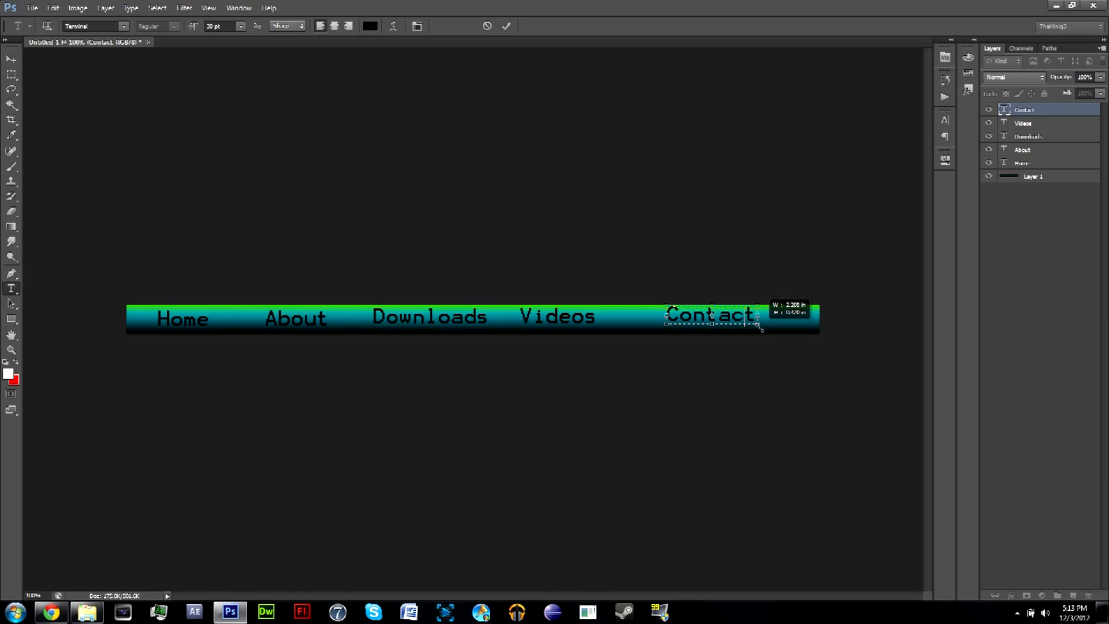
pyautogui.click(1069, 228)
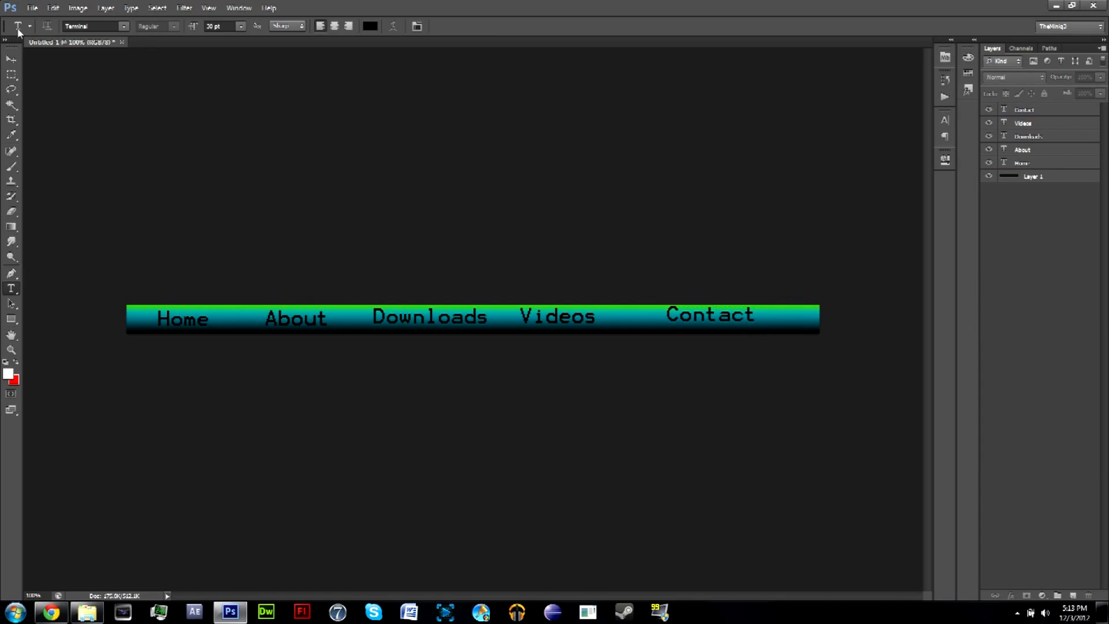
# Step: Make a fixed-size 240 × 64 px rectangular selection over the Home section at the start of the bar
pyautogui.click(11, 59)
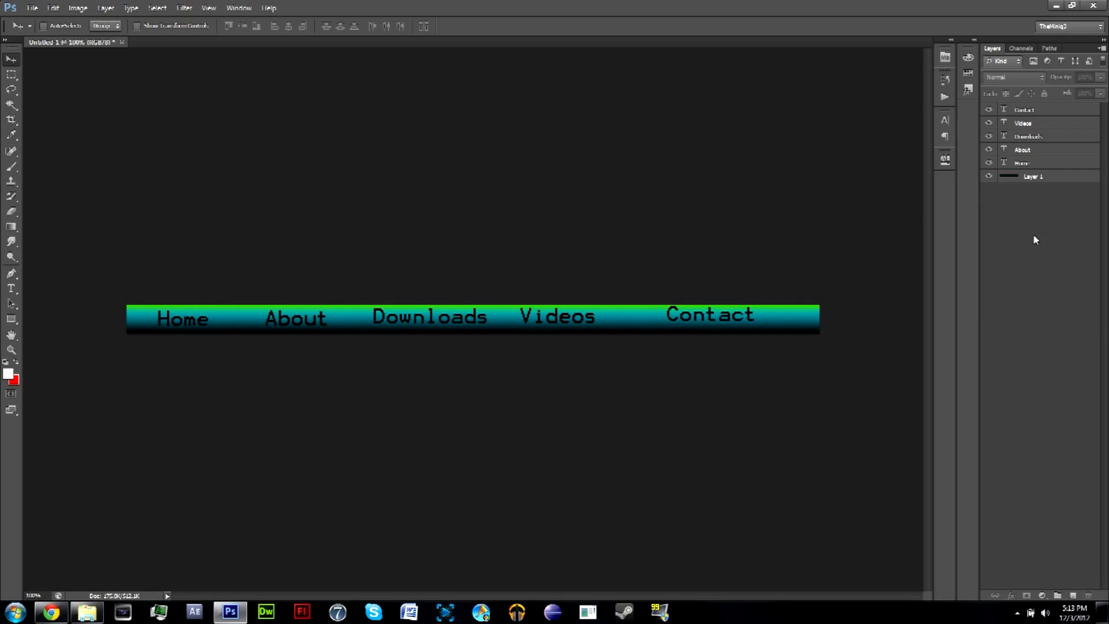
pyautogui.click(12, 75)
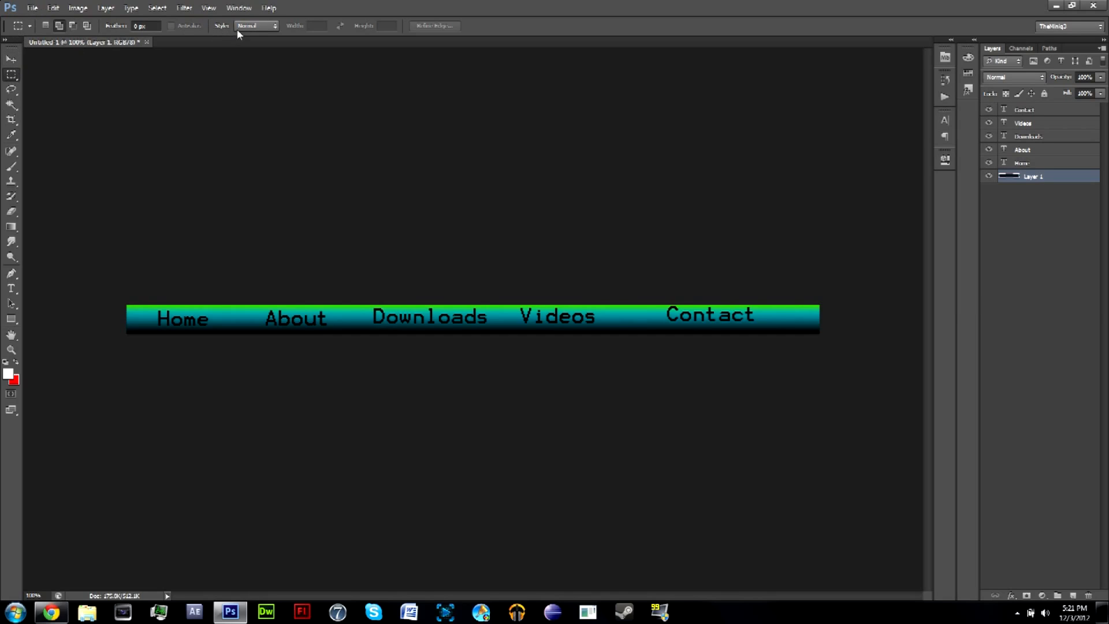
pyautogui.click(265, 26)
pyautogui.click(252, 56)
pyautogui.doubleClick(316, 26)
pyautogui.click(985, 244)
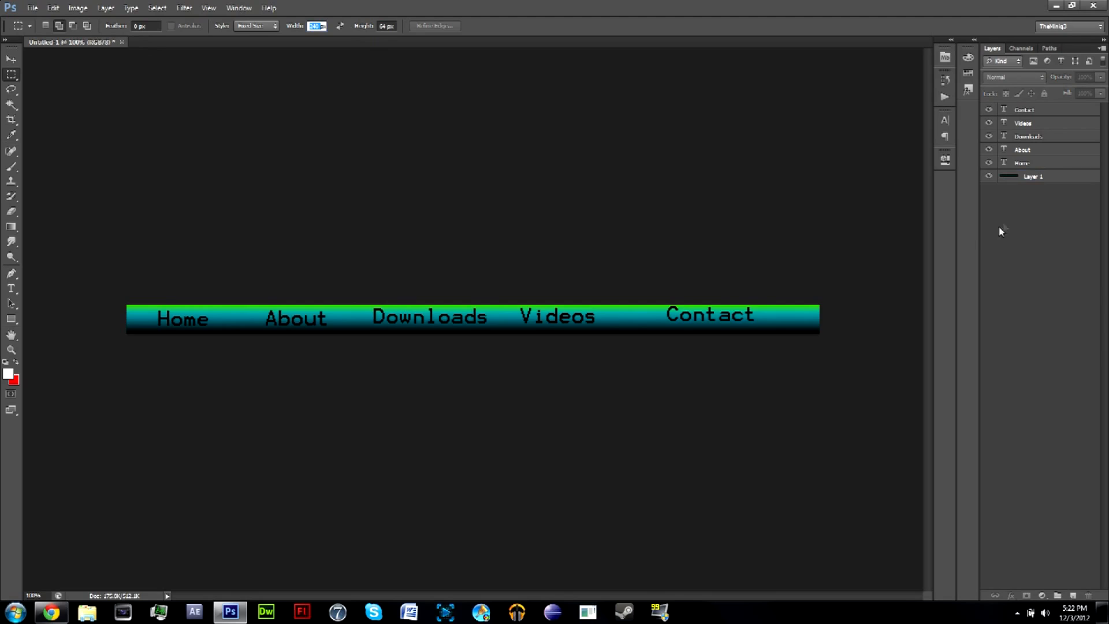
pyautogui.click(1062, 177)
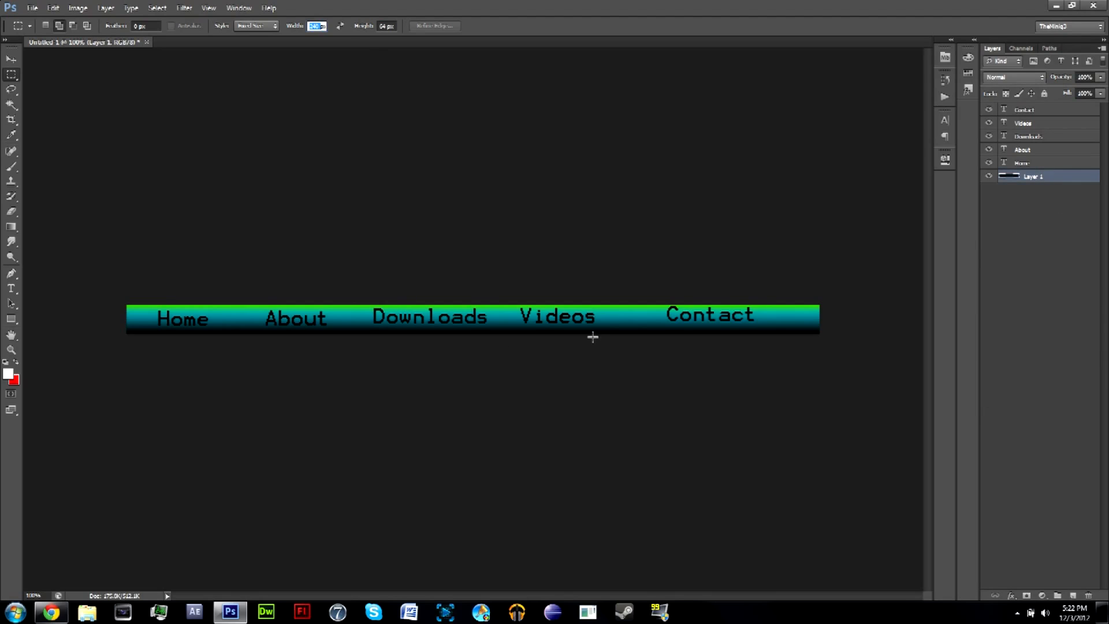
pyautogui.click(125, 312)
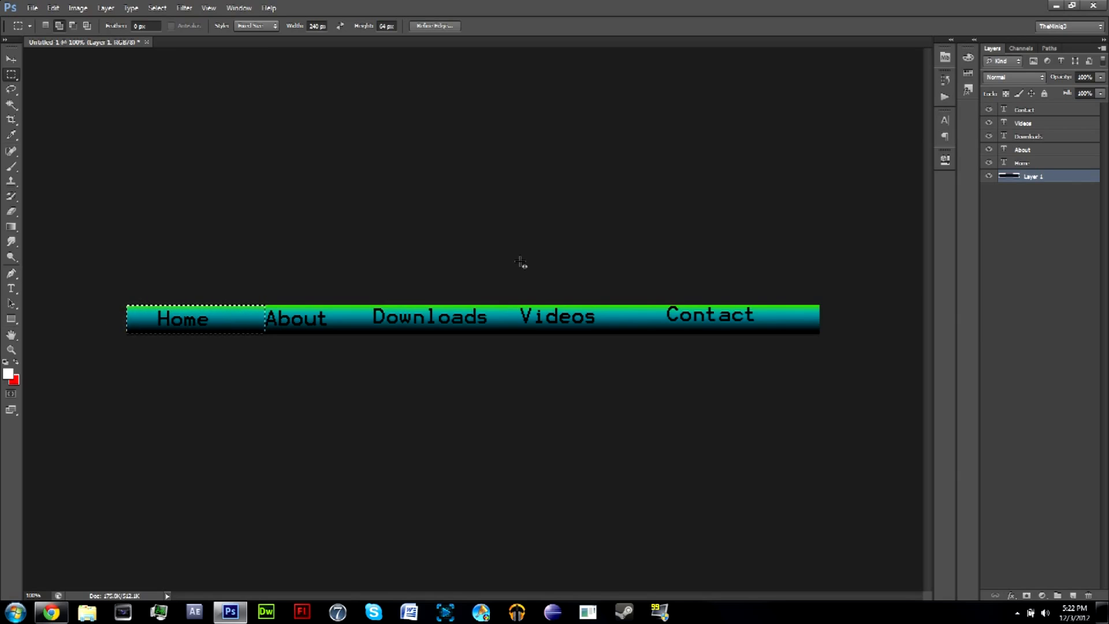
# Step: Fill the Home section selection with white on a new layer above the gradient and lower that layer's opacity to 33%
pyautogui.hotkey('alt', 'BackSpace')
pyautogui.click(1073, 595)
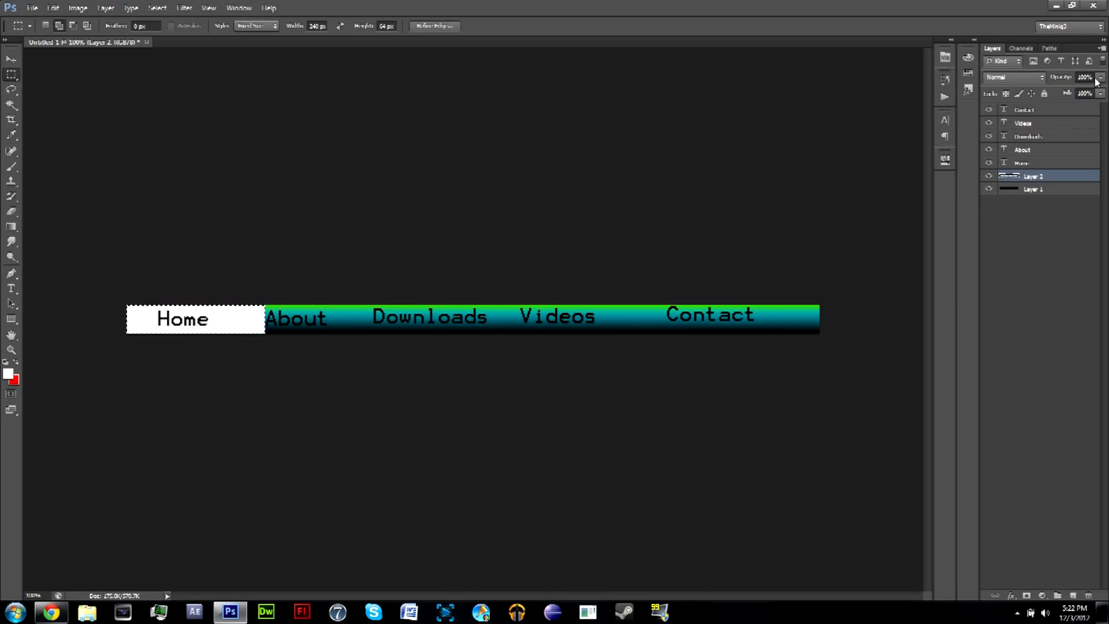
pyautogui.click(1101, 93)
pyautogui.moveTo(1100, 95); pyautogui.dragTo(1076, 97)
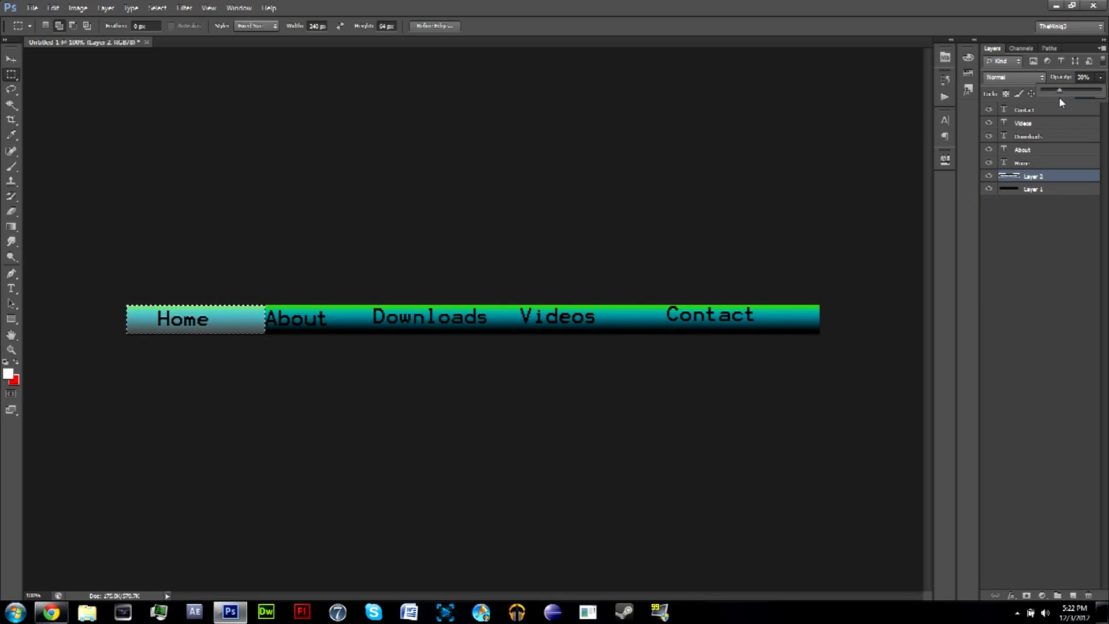
pyautogui.moveTo(1060, 101); pyautogui.dragTo(1064, 102)
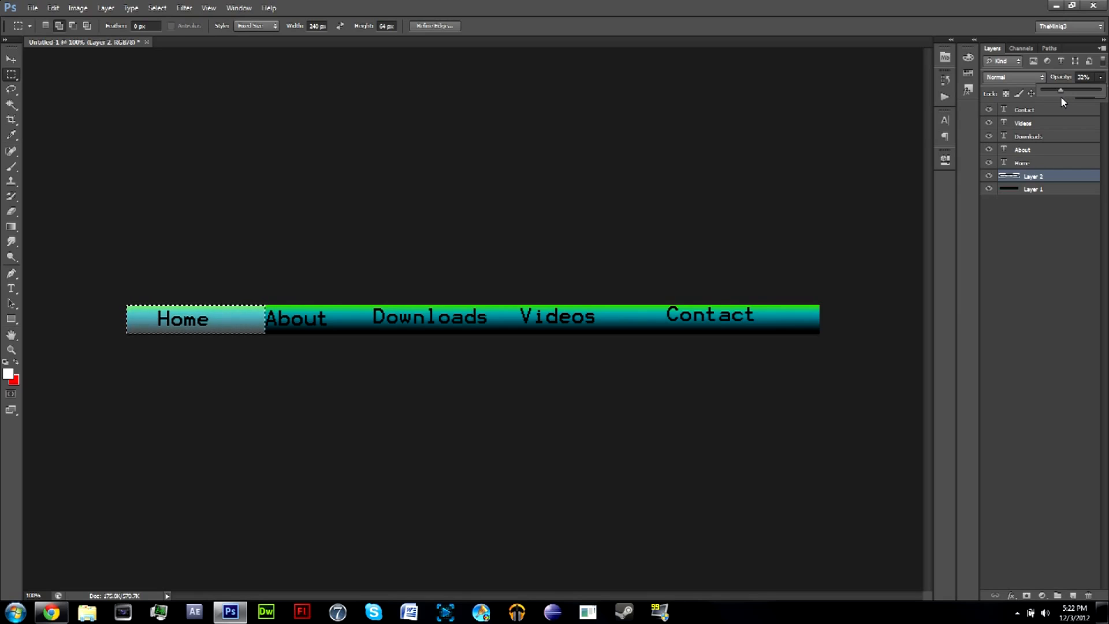
pyautogui.click(1060, 275)
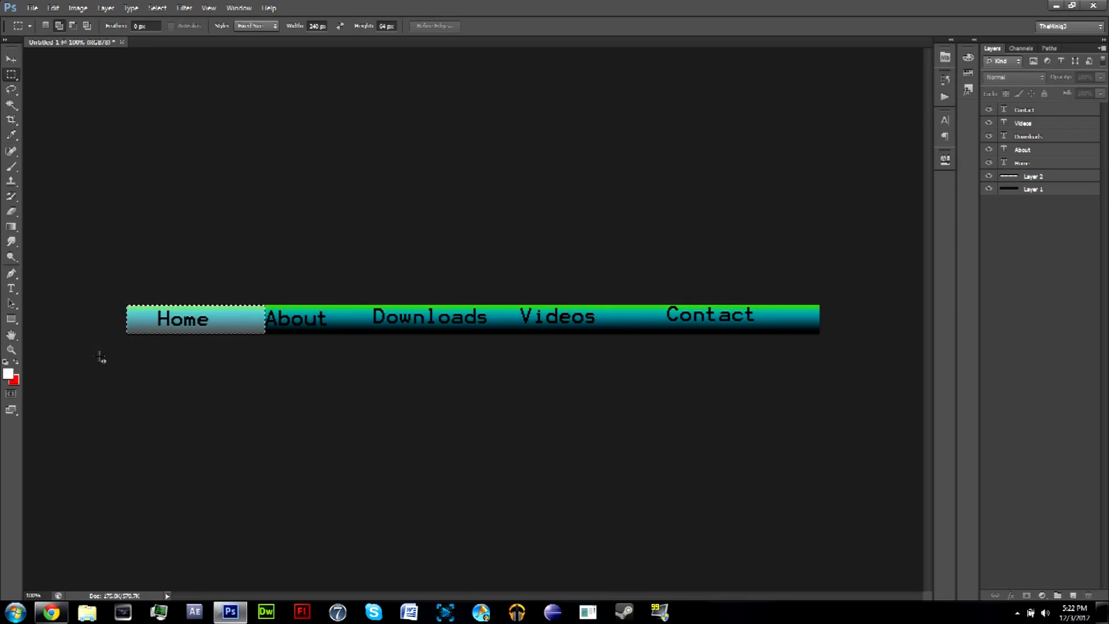
# Step: Toggle the white overlay layer's visibility to preview the Home section with and without its highlight
pyautogui.click(988, 177)
pyautogui.click(988, 177)
pyautogui.click(987, 176)
pyautogui.click(988, 177)
pyautogui.click(988, 177)
pyautogui.click(988, 177)
pyautogui.click(988, 177)
pyautogui.click(988, 177)
# Step: Duplicate the white overlay layer and place the copy directly beside the original over the About section
pyautogui.rightClick(1051, 180)
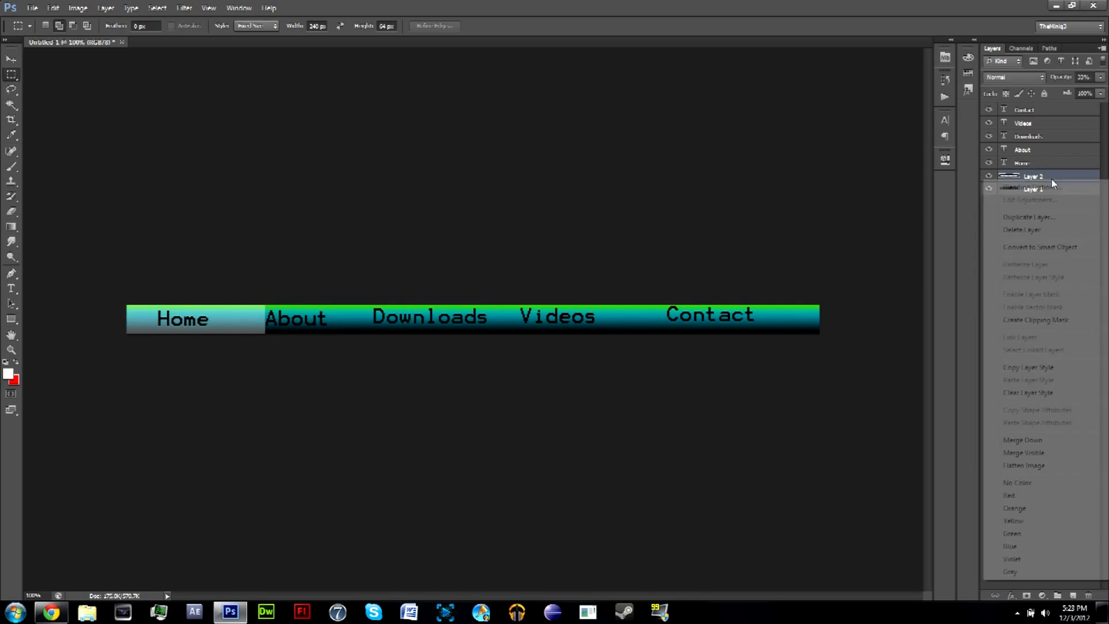
pyautogui.click(1030, 217)
pyautogui.click(651, 188)
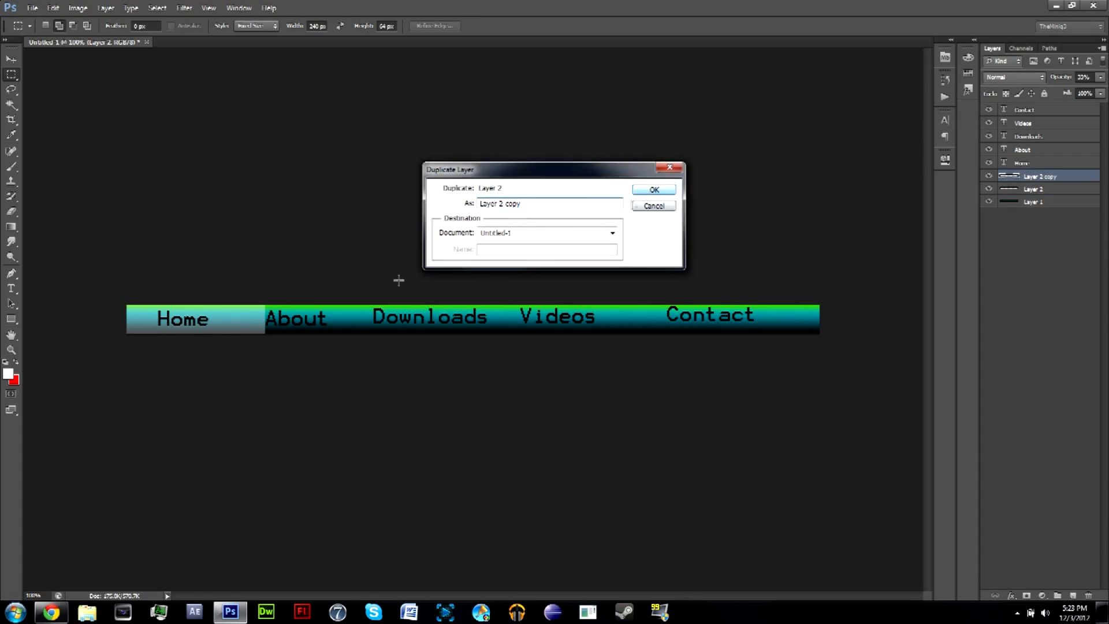
pyautogui.click(11, 59)
pyautogui.moveTo(253, 327); pyautogui.dragTo(373, 324)
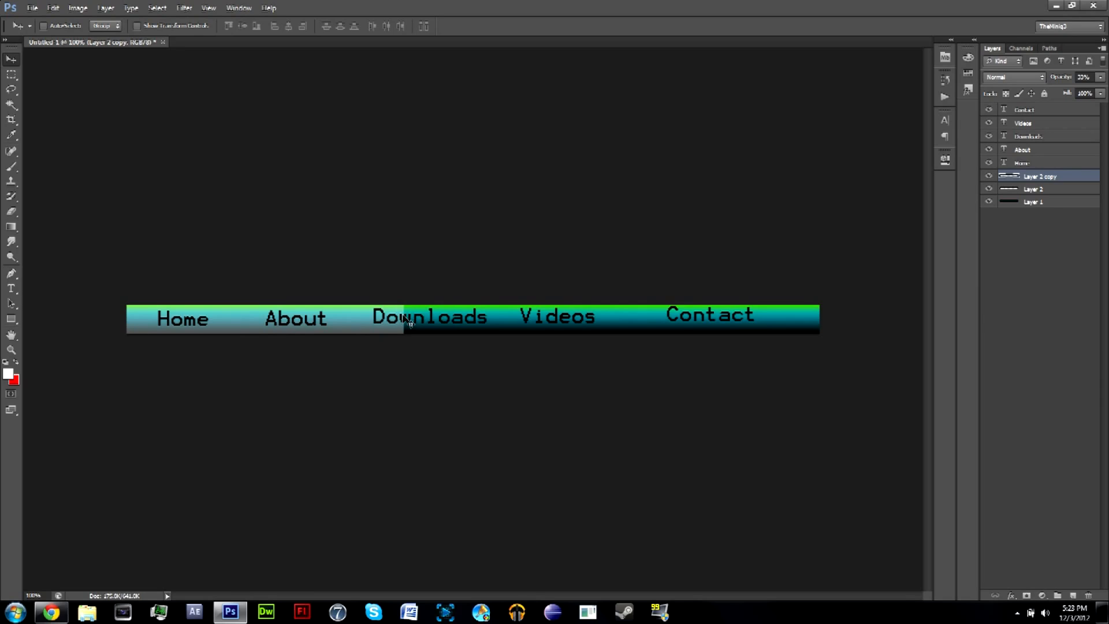
# Step: Create three more overlay copies and line them up side by side over the rest of the bar through the Contact section
pyautogui.moveTo(373, 323); pyautogui.dragTo(796, 324)
pyautogui.hotkey('ctrl', 'j')
pyautogui.hotkey('ctrl', 'j')
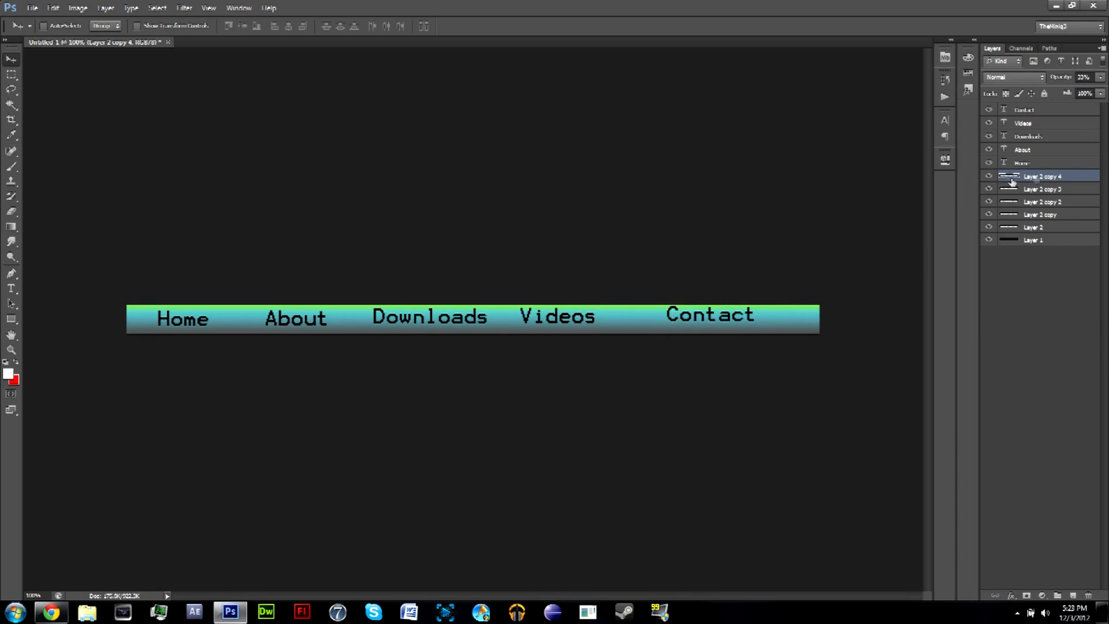
# Step: Hide all five white overlay layers to view the plain gradient bar
pyautogui.click(988, 175)
pyautogui.click(989, 201)
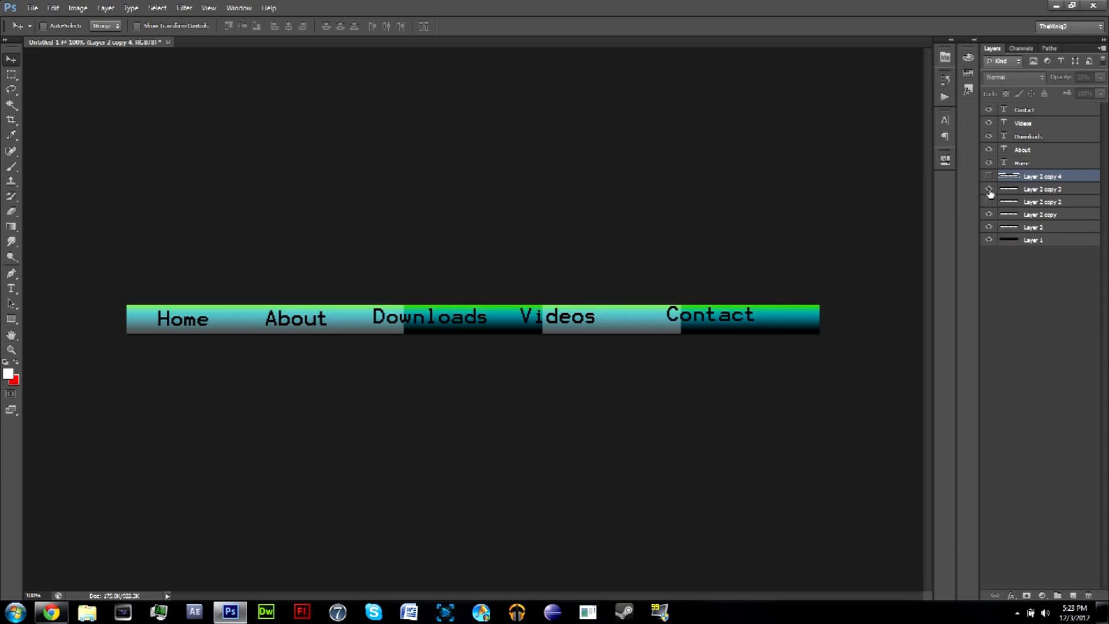
pyautogui.click(988, 189)
pyautogui.click(988, 227)
pyautogui.click(989, 214)
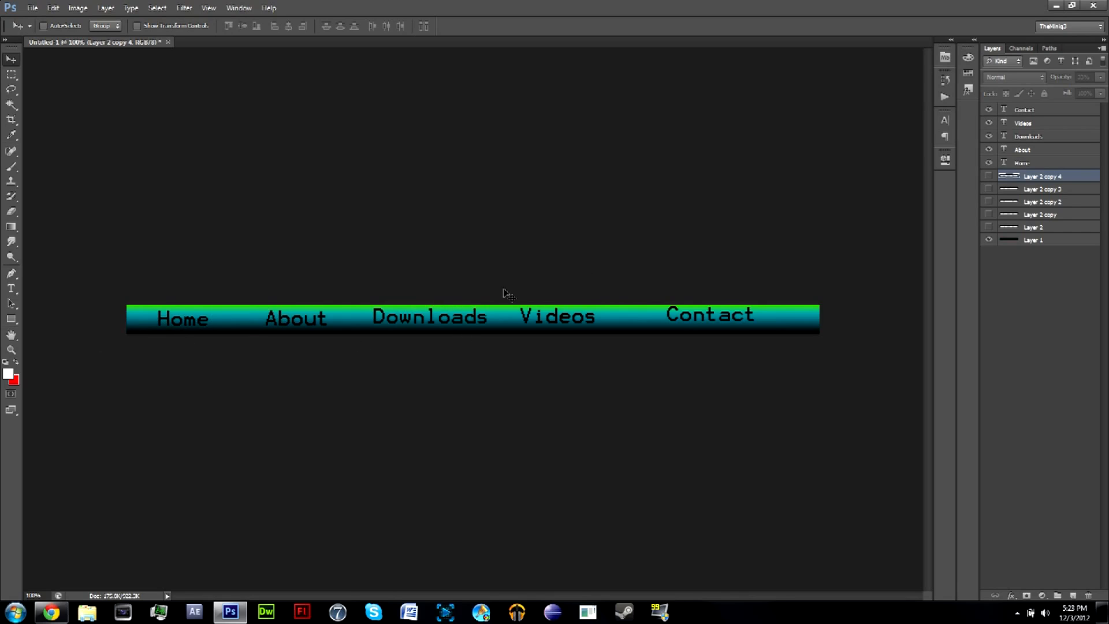
# Step: Toggle the individual overlay layers to preview each section highlighted, leaving only the About overlay hidden
pyautogui.click(990, 190)
pyautogui.click(990, 190)
pyautogui.click(990, 189)
pyautogui.click(989, 189)
pyautogui.click(988, 176)
pyautogui.click(988, 189)
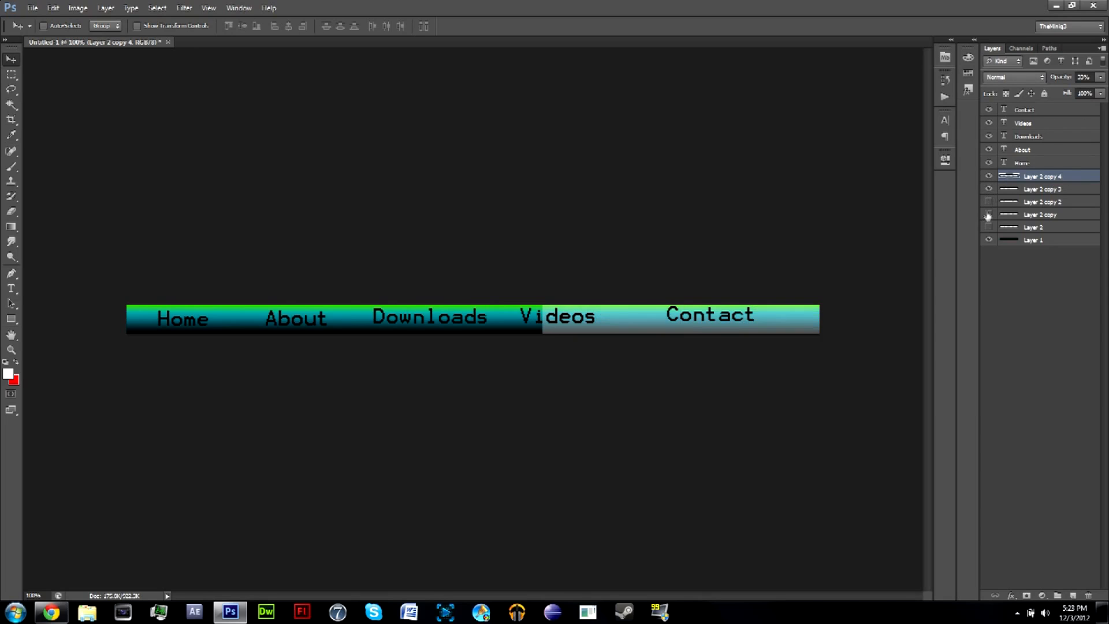
pyautogui.click(989, 175)
pyautogui.click(988, 176)
pyautogui.moveTo(992, 193); pyautogui.dragTo(990, 230)
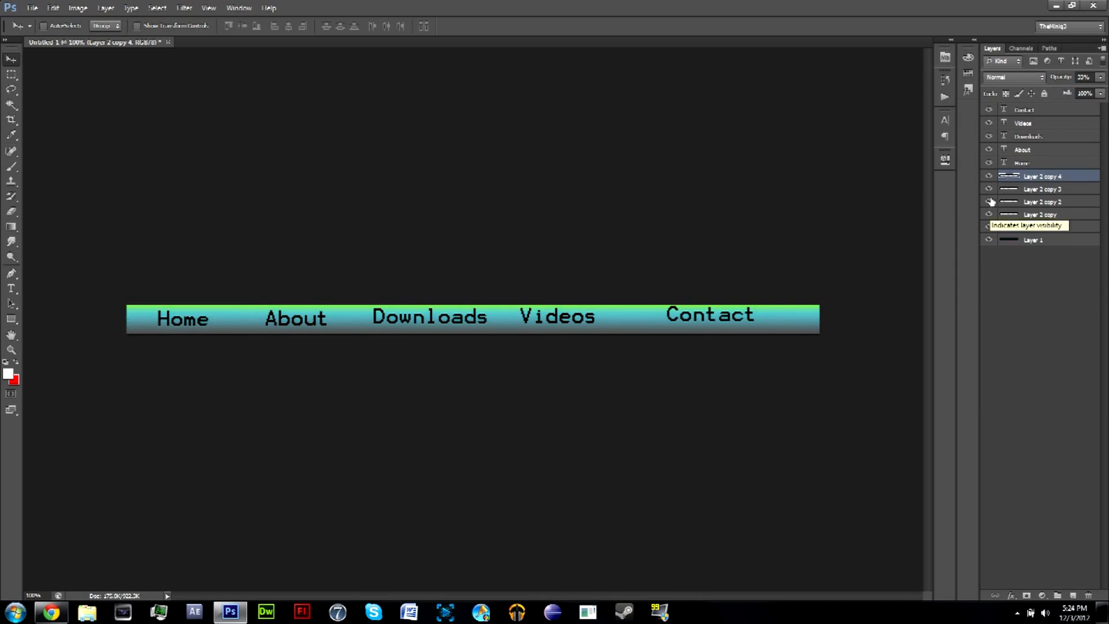
pyautogui.click(988, 176)
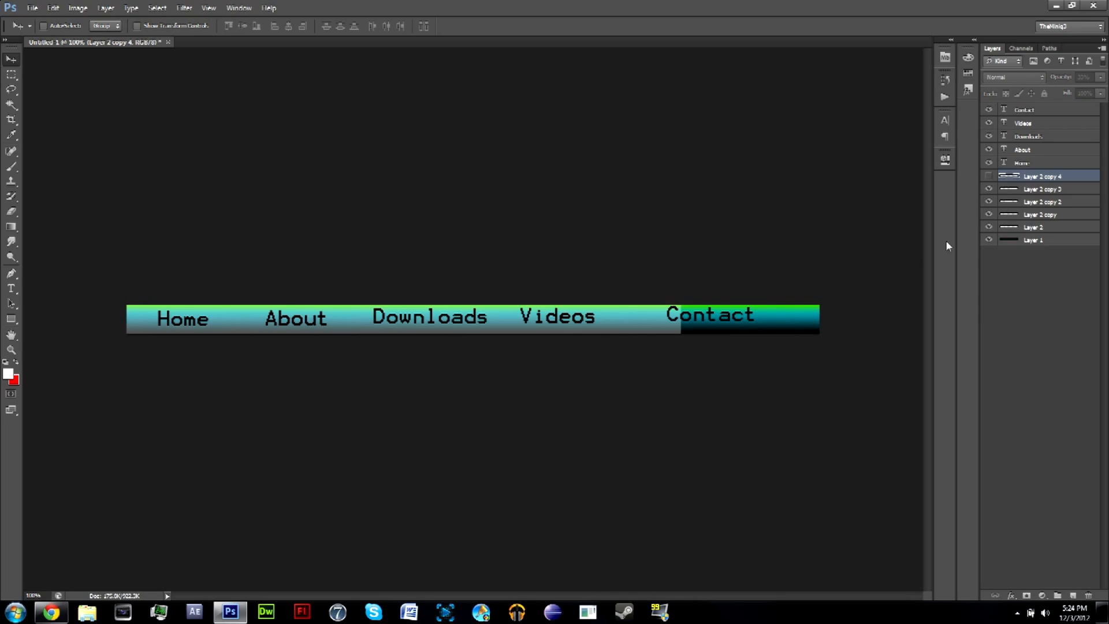
pyautogui.click(989, 176)
pyautogui.click(989, 215)
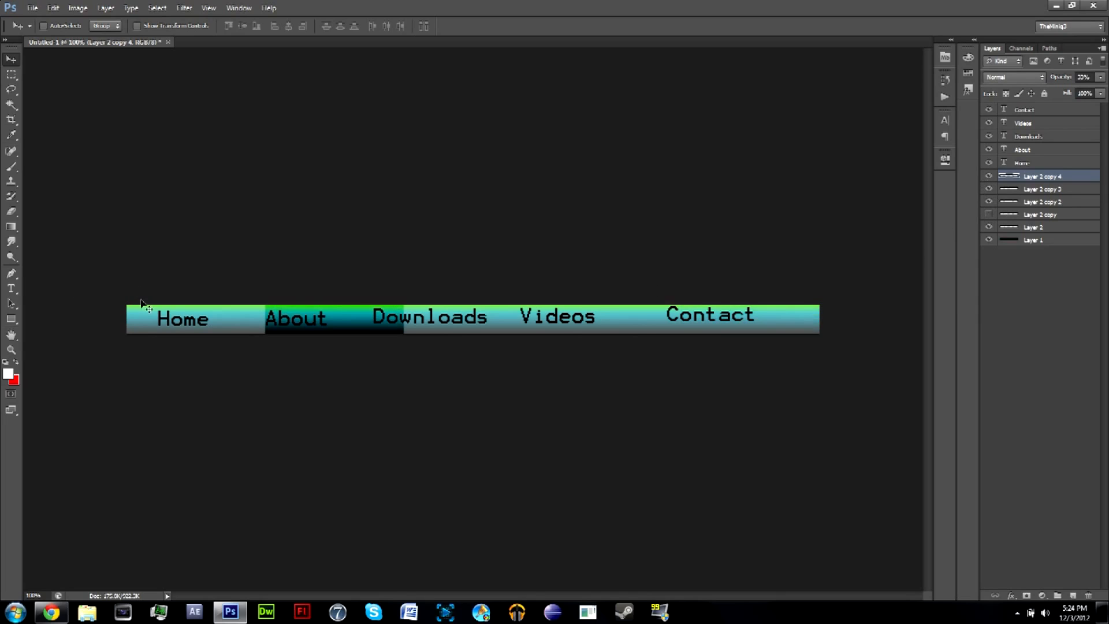
# Step: Centre the Home text within its section, using the outline of the Home overlay as the alignment selection
pyautogui.click(1052, 164)
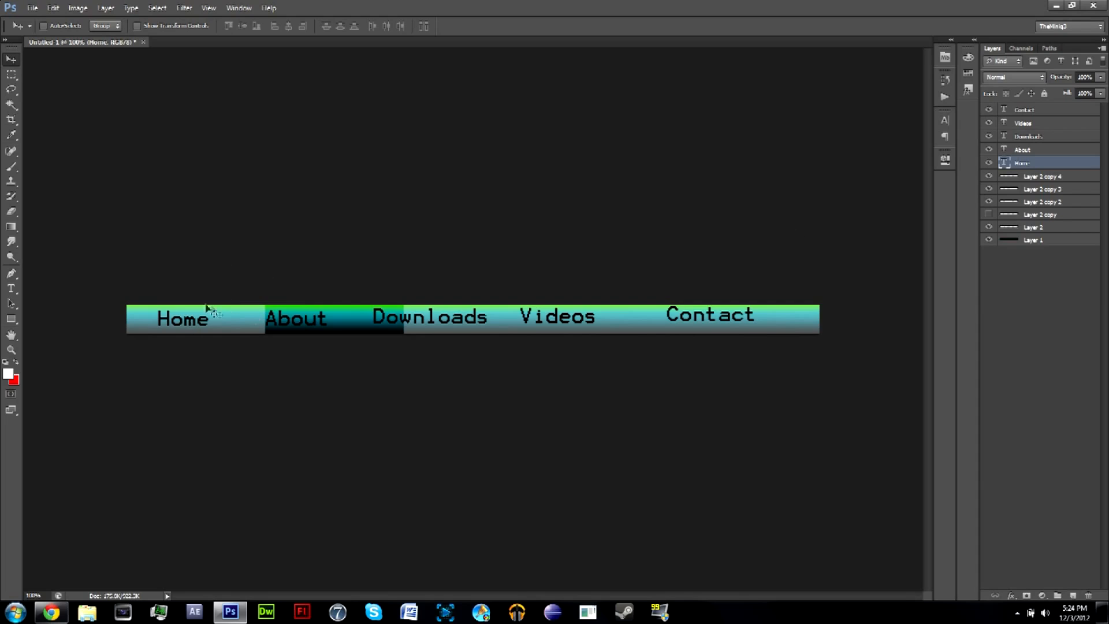
pyautogui.keyDown('ctrl'); pyautogui.click(1013, 231); pyautogui.keyUp('ctrl')
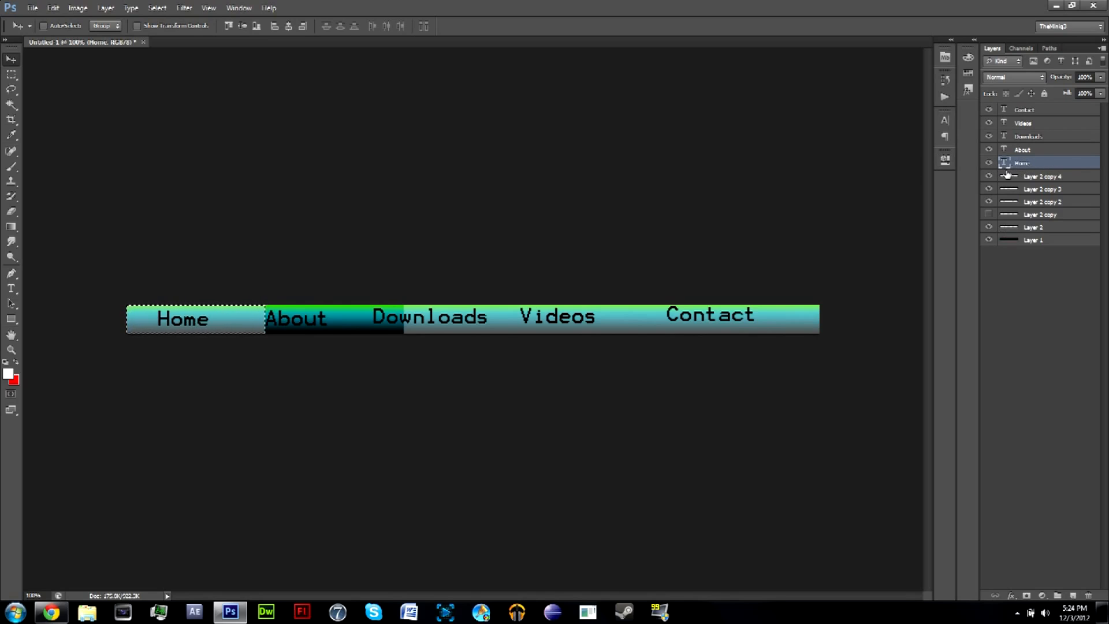
pyautogui.click(289, 26)
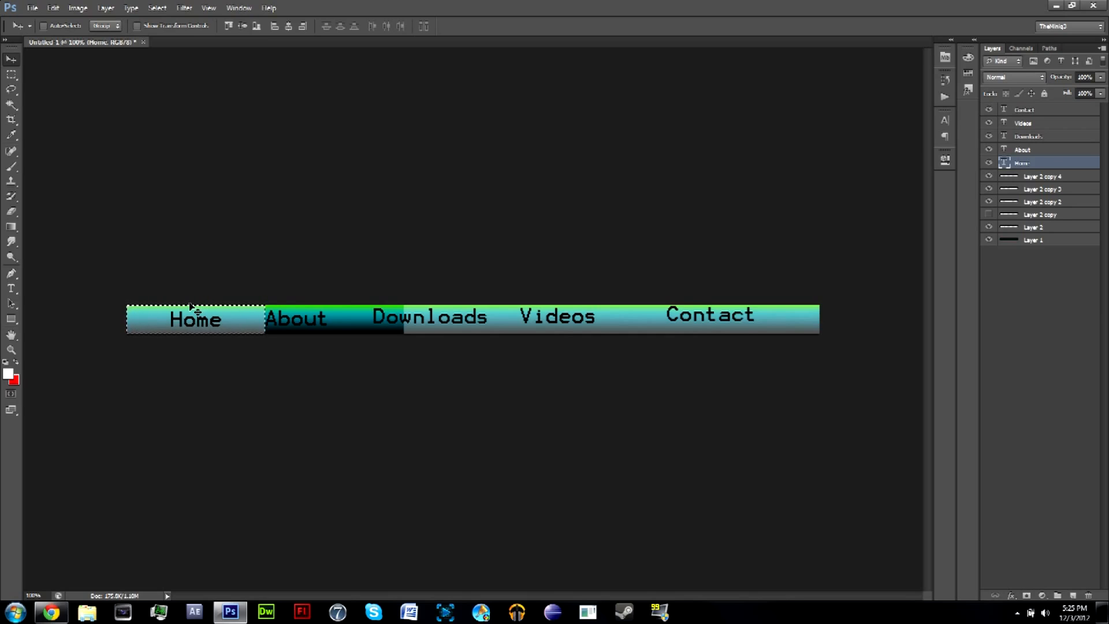
# Step: Show the About overlay between hidden Home and Downloads overlays, and centre the About text horizontally and vertically within it
pyautogui.click(989, 215)
pyautogui.click(989, 227)
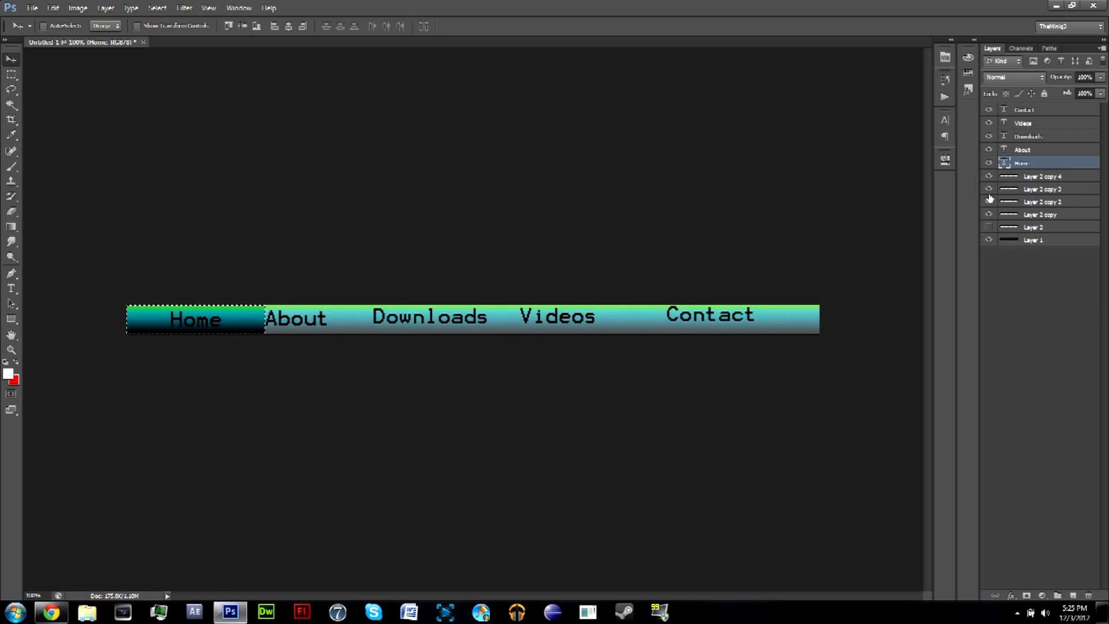
pyautogui.click(990, 201)
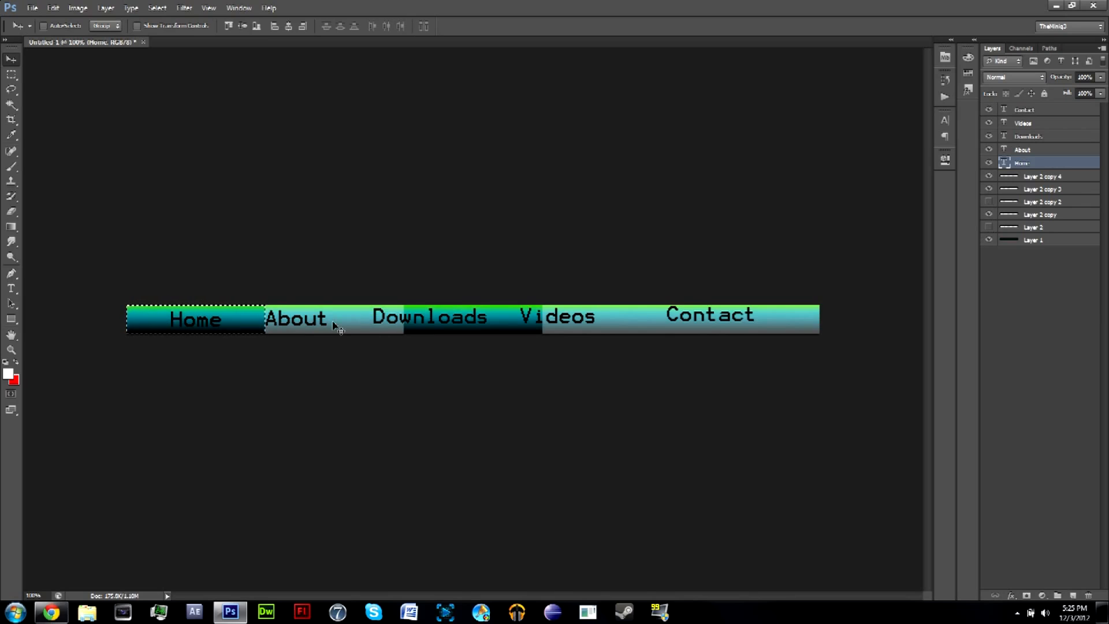
pyautogui.click(1039, 151)
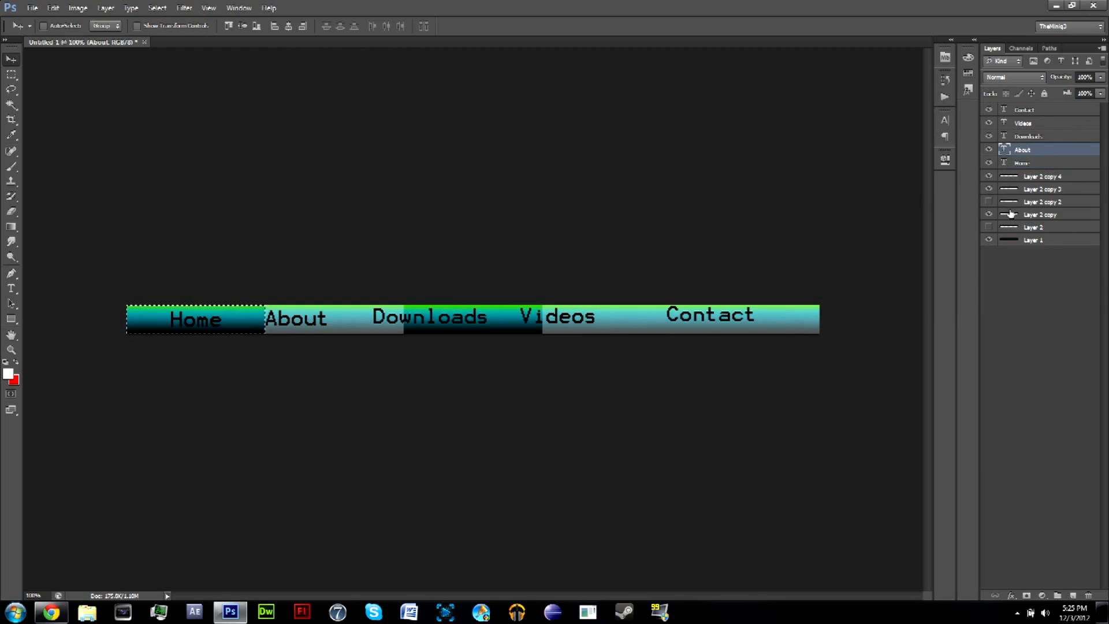
pyautogui.click(242, 26)
pyautogui.click(289, 26)
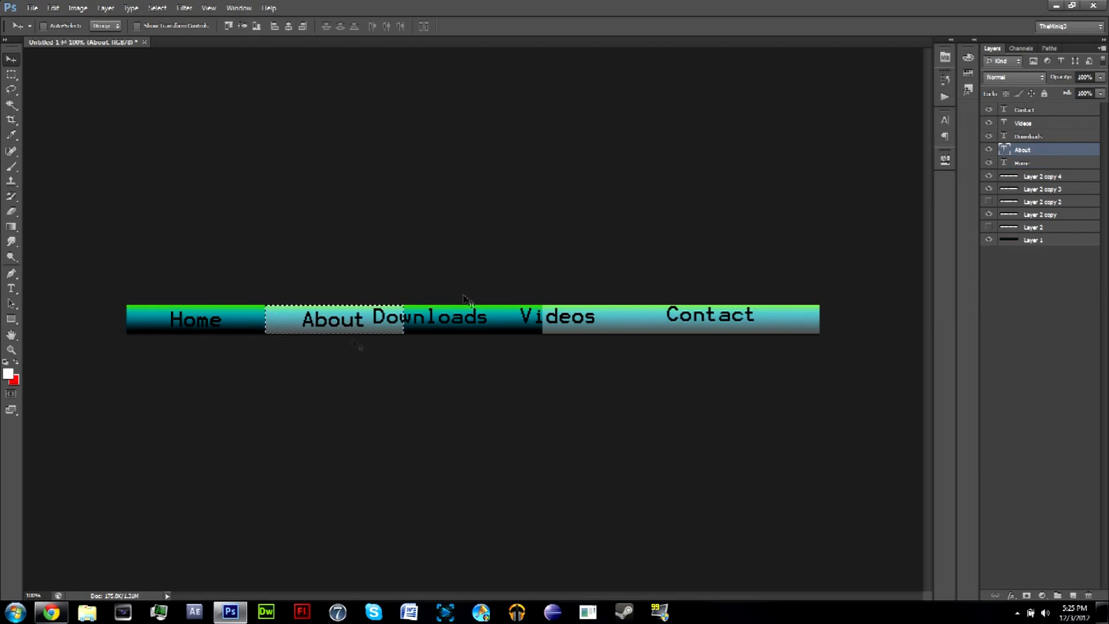
# Step: Isolate the Downloads overlay from its neighbours and centre the Downloads text horizontally and vertically within its outline
pyautogui.click(1054, 139)
pyautogui.click(989, 215)
pyautogui.click(988, 227)
pyautogui.click(989, 189)
pyautogui.click(989, 214)
pyautogui.click(988, 214)
pyautogui.click(989, 202)
pyautogui.keyDown('ctrl'); pyautogui.click(1009, 201); pyautogui.keyUp('ctrl')
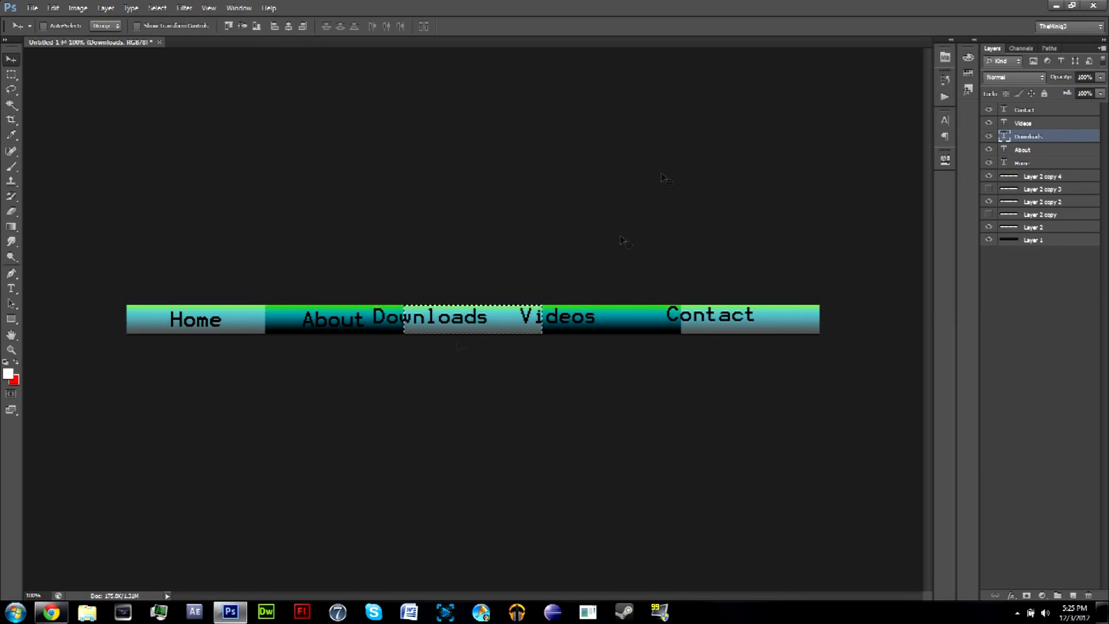
pyautogui.click(242, 26)
pyautogui.click(288, 26)
# Step: Isolate the Videos overlay from its neighbours and centre the Videos text horizontally and vertically within its outline
pyautogui.click(989, 202)
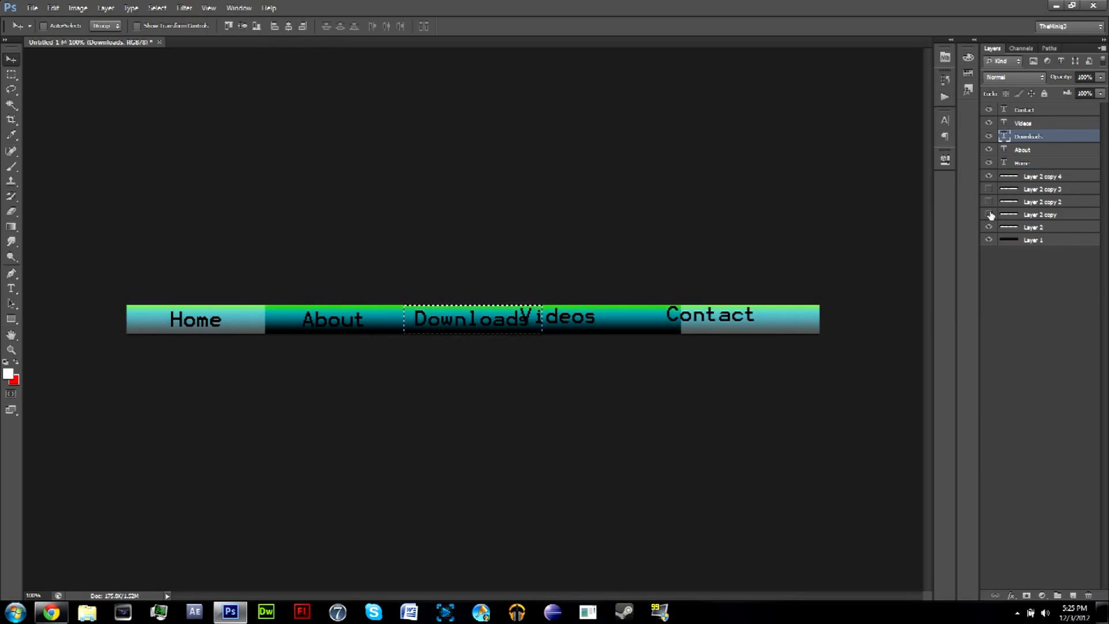
pyautogui.click(989, 214)
pyautogui.click(989, 202)
pyautogui.click(989, 202)
pyautogui.click(989, 176)
pyautogui.click(989, 189)
pyautogui.click(1029, 123)
pyautogui.keyDown('ctrl'); pyautogui.click(1009, 188); pyautogui.keyUp('ctrl')
pyautogui.click(243, 26)
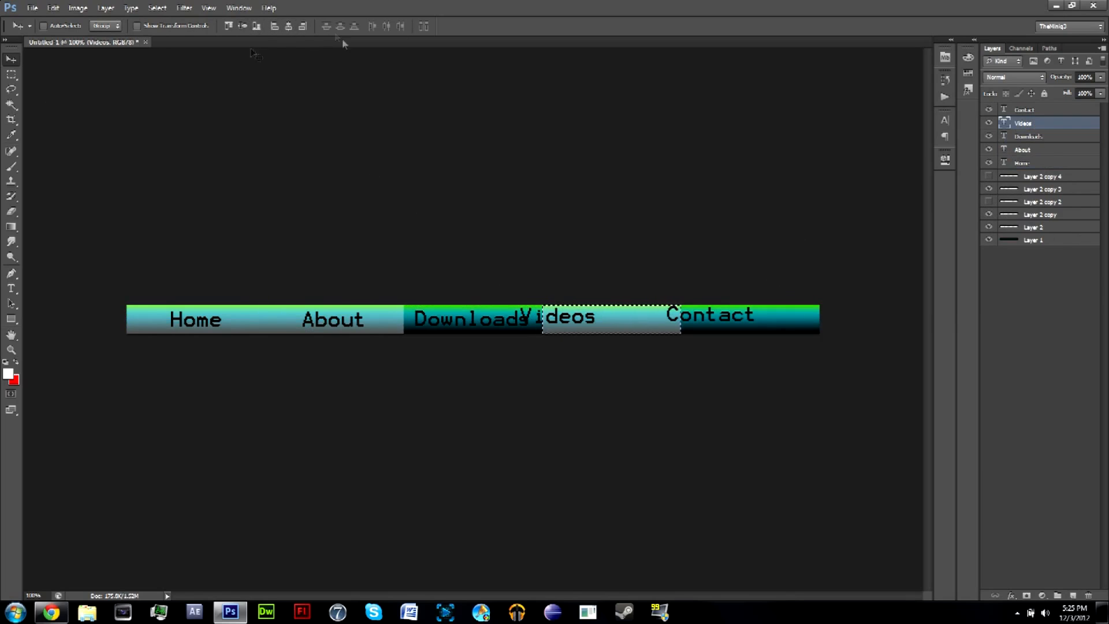
pyautogui.click(288, 26)
# Step: Hide the Videos overlay and centre the Contact text horizontally and vertically within the outline of the Contact overlay
pyautogui.click(1051, 178)
pyautogui.click(989, 189)
pyautogui.click(989, 165)
pyautogui.click(989, 166)
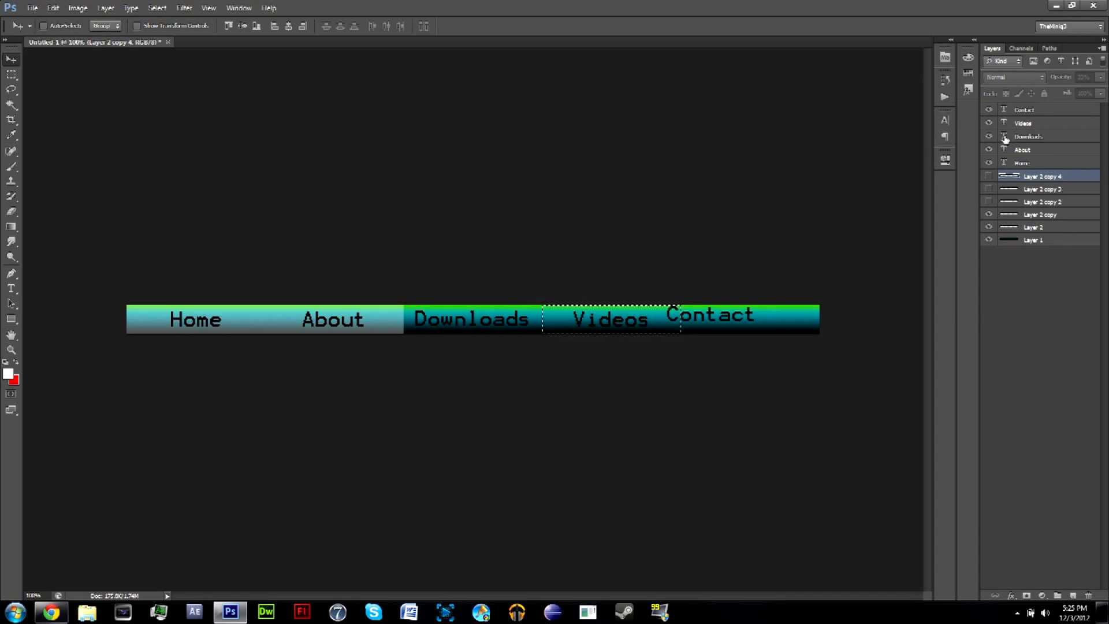
pyautogui.click(1019, 111)
pyautogui.keyDown('ctrl'); pyautogui.click(1009, 177); pyautogui.keyUp('ctrl')
pyautogui.click(242, 26)
pyautogui.click(289, 26)
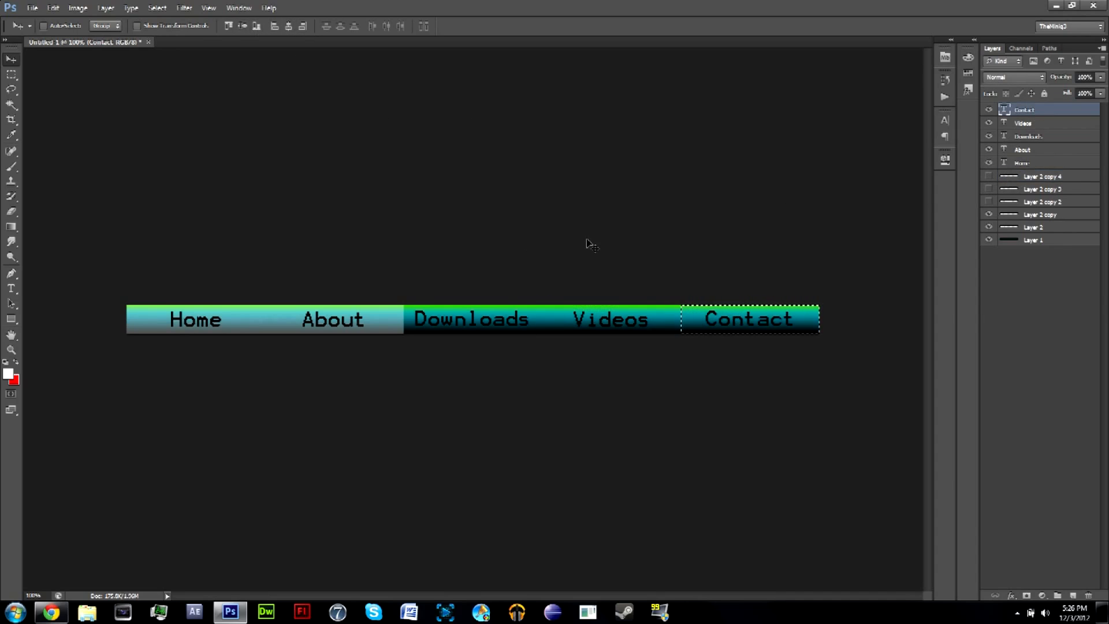
# Step: Show the Contact, Videos and Downloads overlays and clear the alignment selection
pyautogui.click(989, 176)
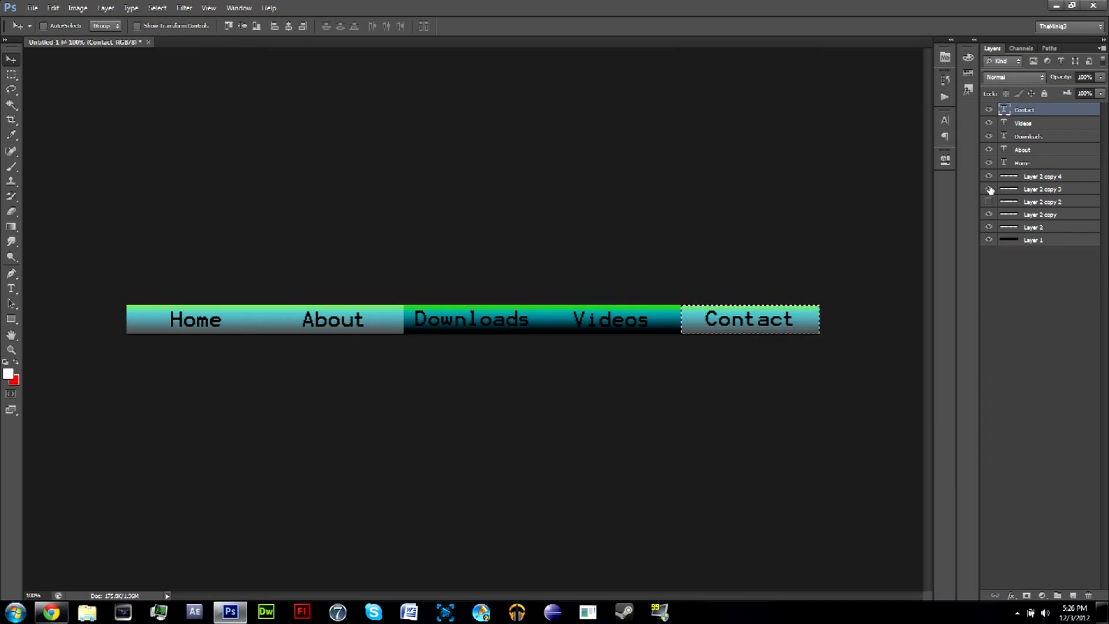
pyautogui.click(989, 189)
pyautogui.click(989, 202)
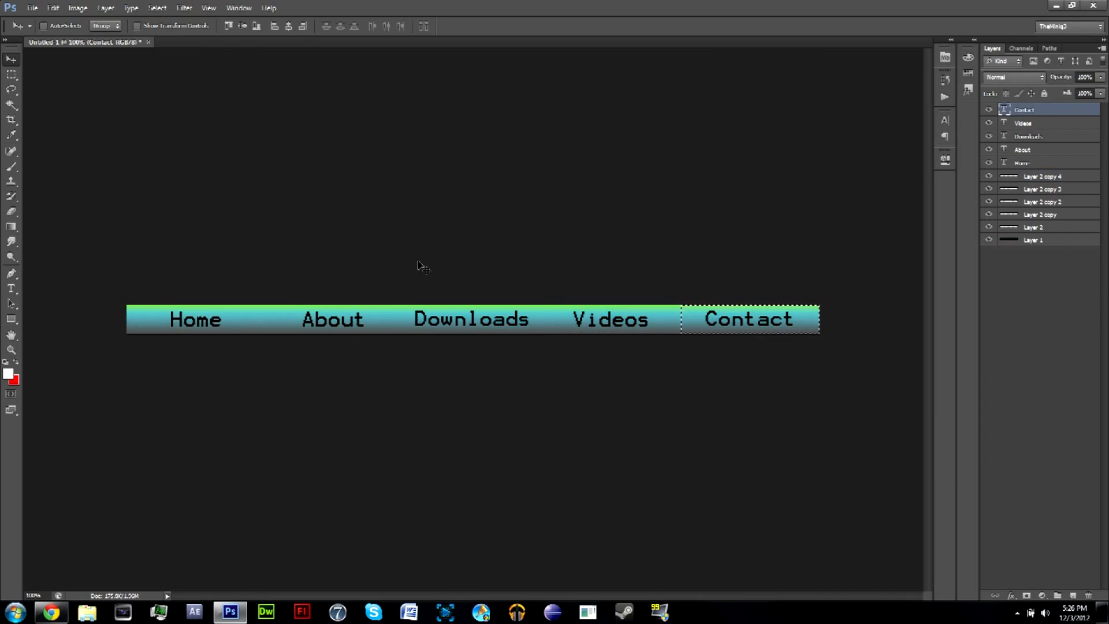
pyautogui.hotkey('ctrl', 'd')
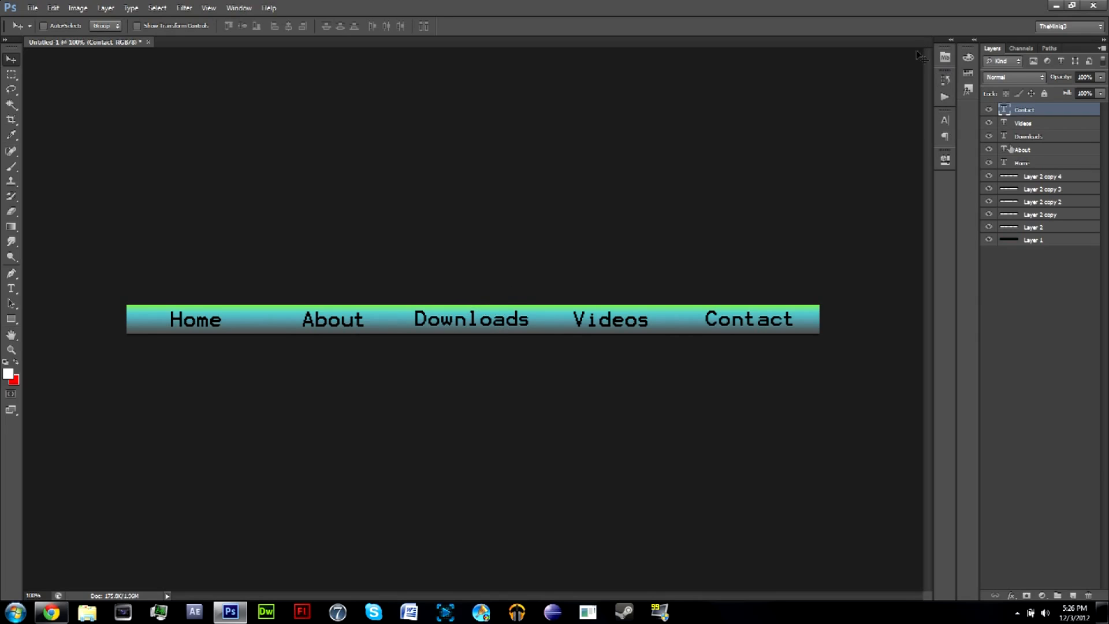
# Step: Hide the About, Downloads, Videos and Contact overlays so that only the Home section is highlighted
pyautogui.click(989, 177)
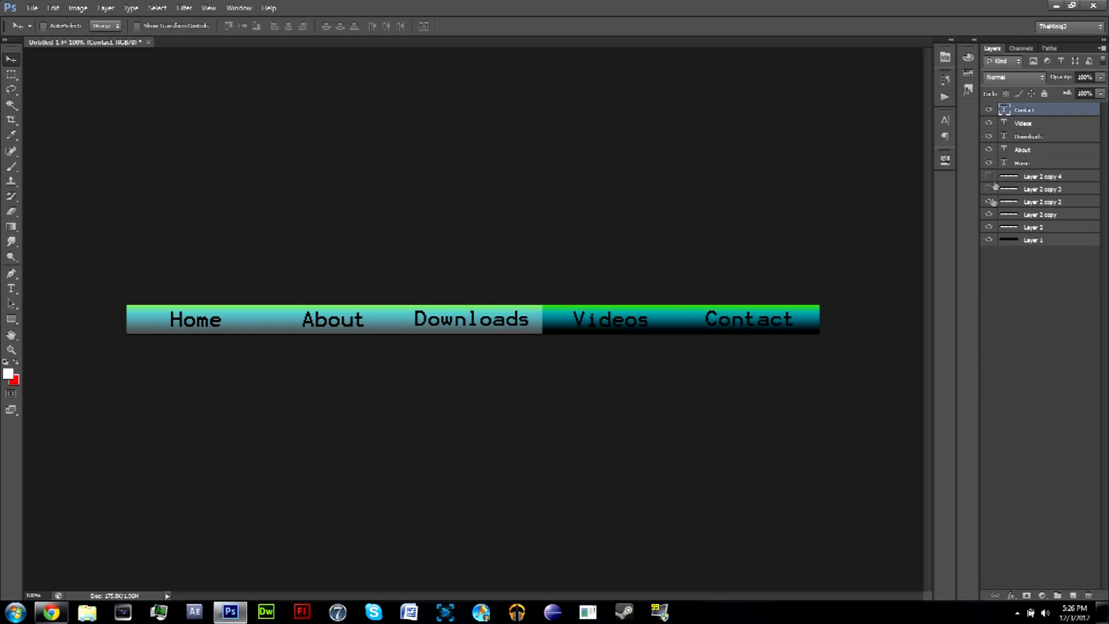
pyautogui.click(989, 189)
pyautogui.click(989, 202)
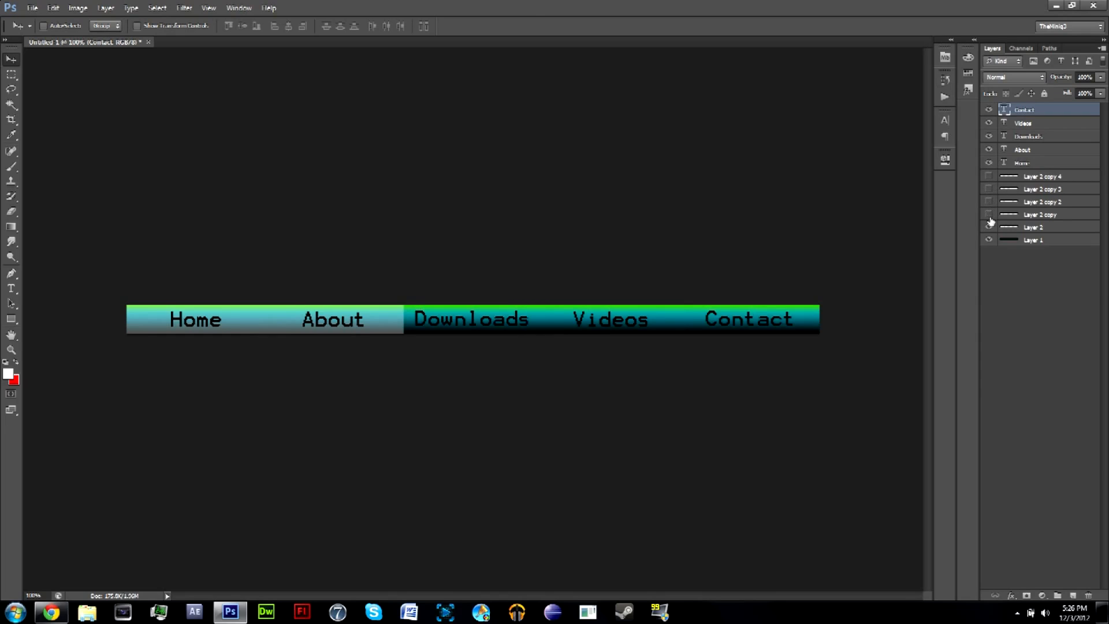
pyautogui.click(989, 214)
pyautogui.click(989, 227)
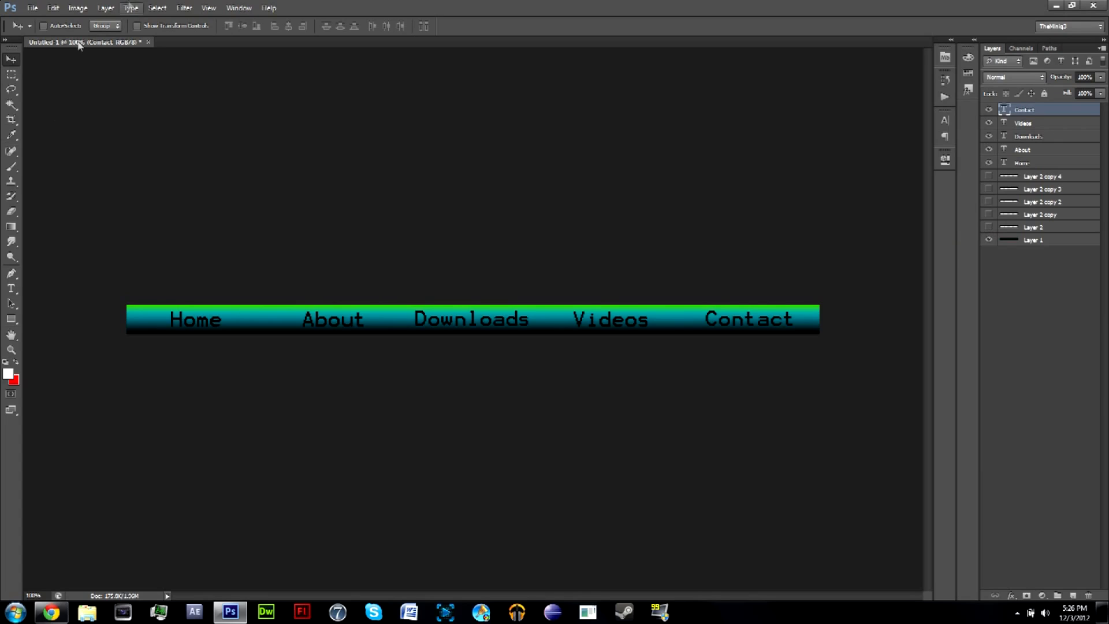
pyautogui.click(989, 227)
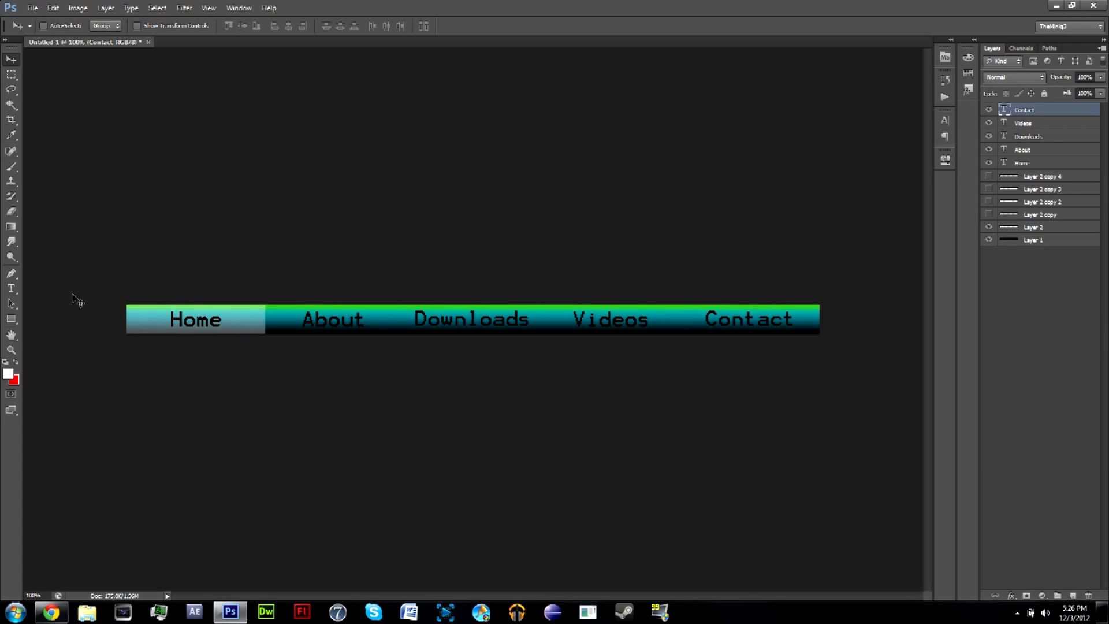
# Step: Create a slice with the Slice tool that covers exactly the highlighted Home section of the bar
pyautogui.click(9, 124)
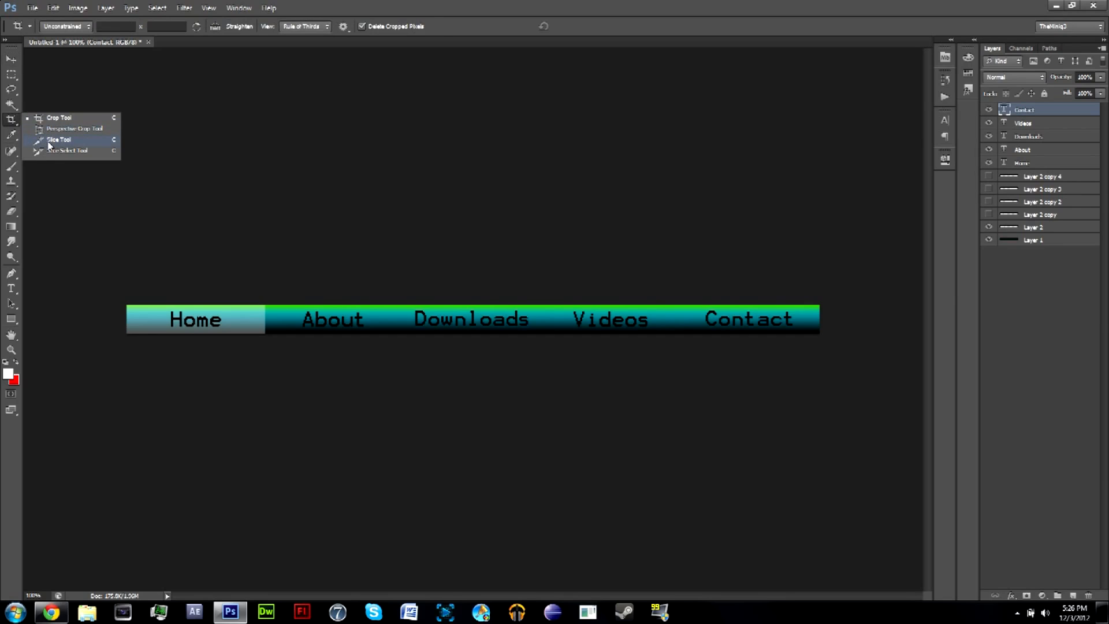
pyautogui.click(49, 140)
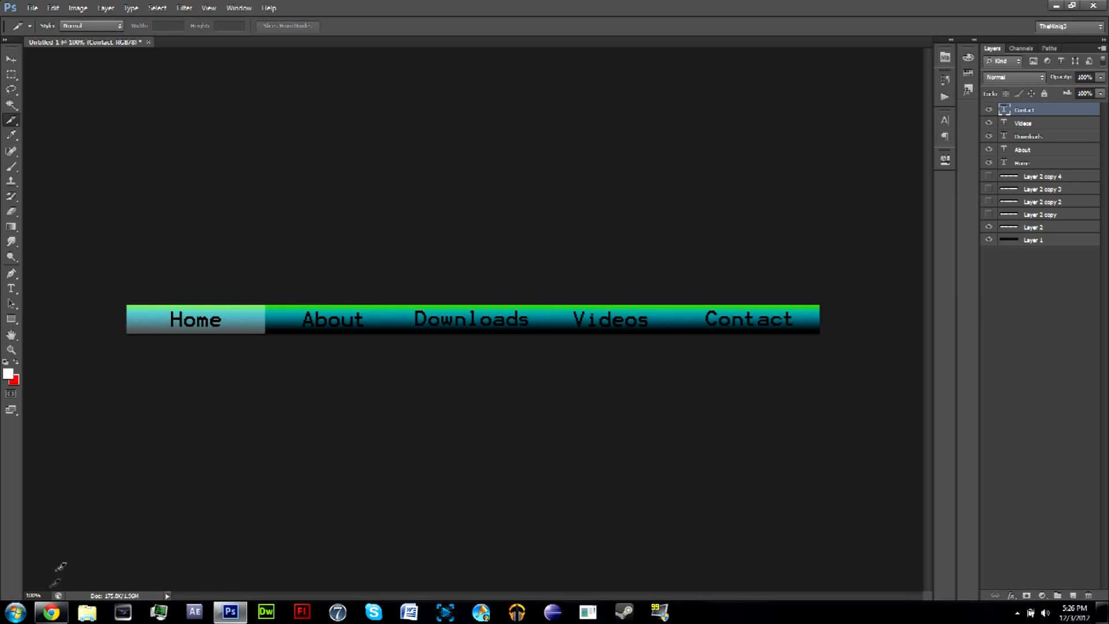
pyautogui.moveTo(34, 597); pyautogui.dragTo(87, 595)
pyautogui.moveTo(507, 599); pyautogui.dragTo(420, 597)
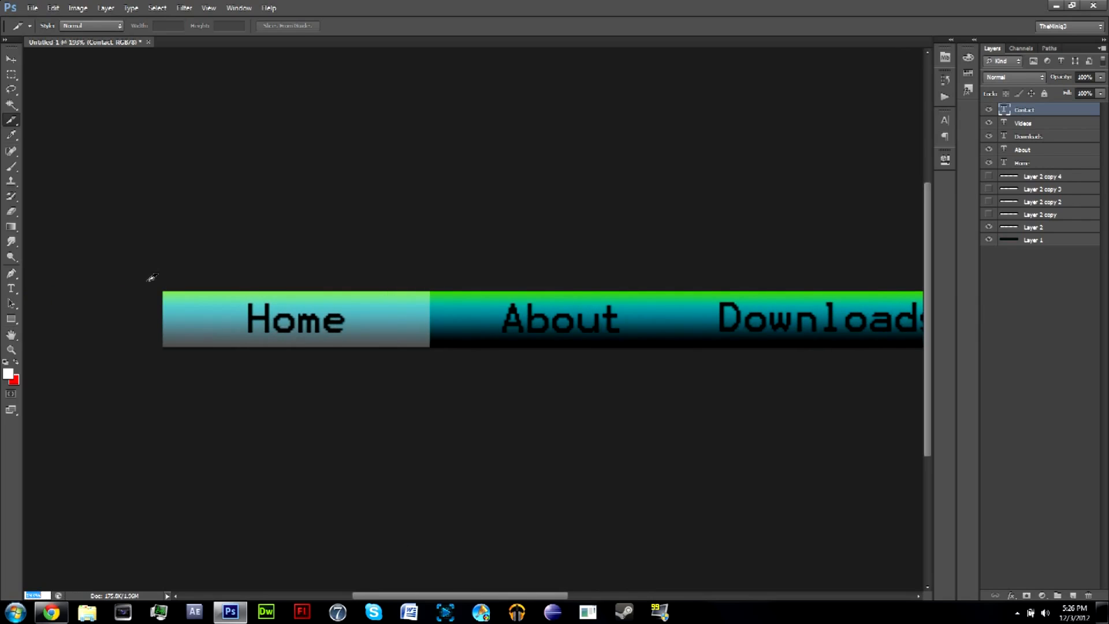
pyautogui.moveTo(151, 284); pyautogui.dragTo(436, 350)
# Step: Show the About overlay and slice the About section from the edge of the Home slice to the overlay's end
pyautogui.moveTo(408, 598); pyautogui.dragTo(464, 595)
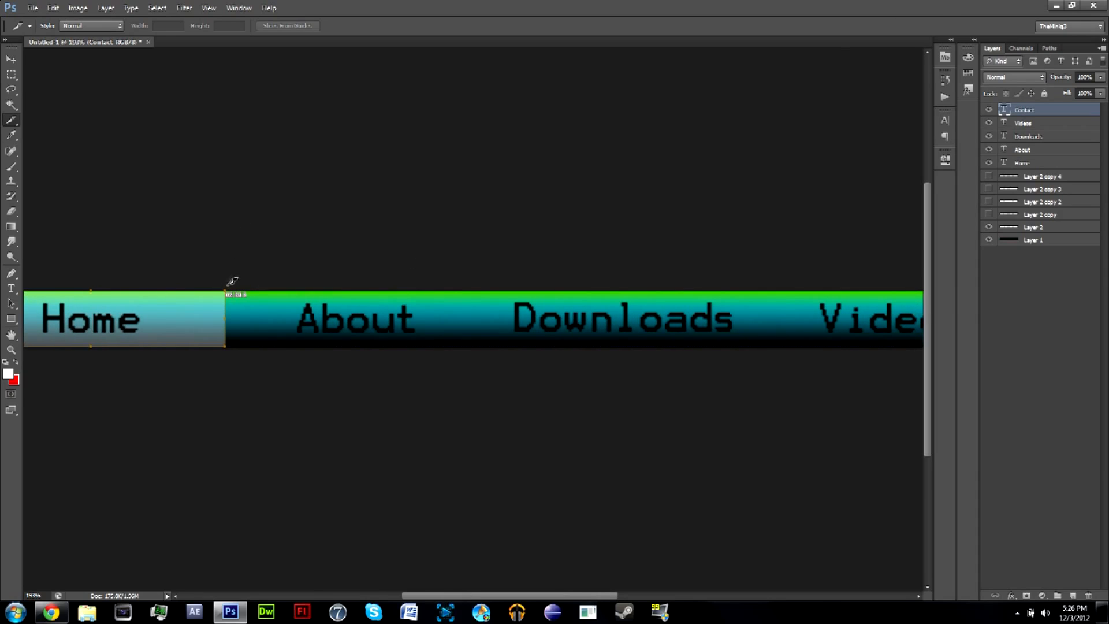
pyautogui.moveTo(228, 284); pyautogui.dragTo(455, 285)
pyautogui.click(987, 215)
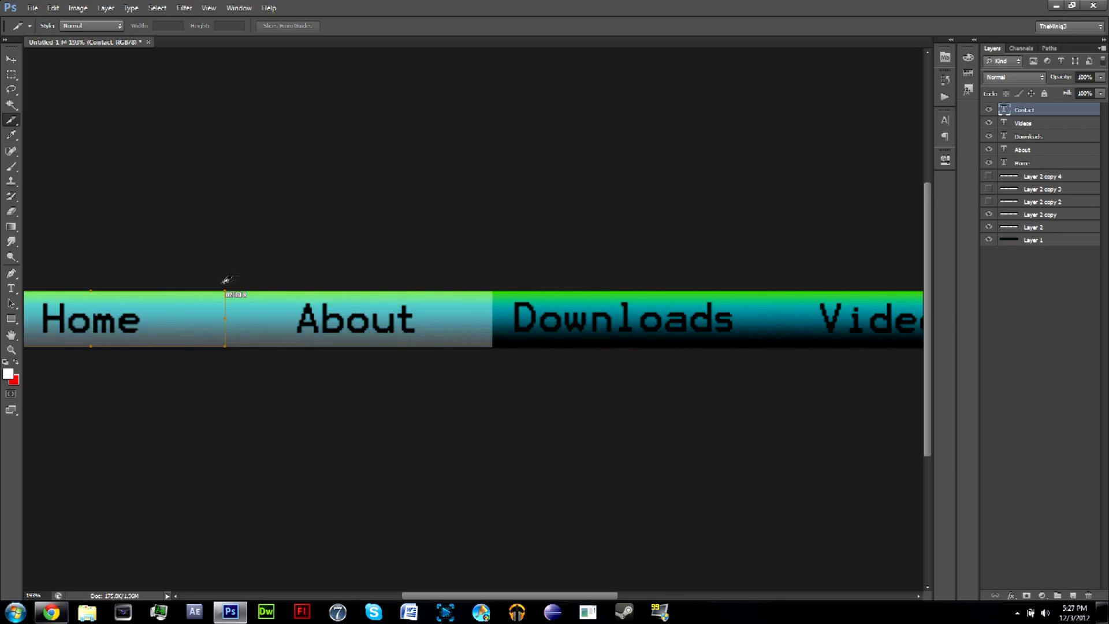
pyautogui.moveTo(230, 282); pyautogui.dragTo(497, 354)
# Step: Show the Downloads overlay and slice the full Downloads section next to the About slice
pyautogui.click(989, 202)
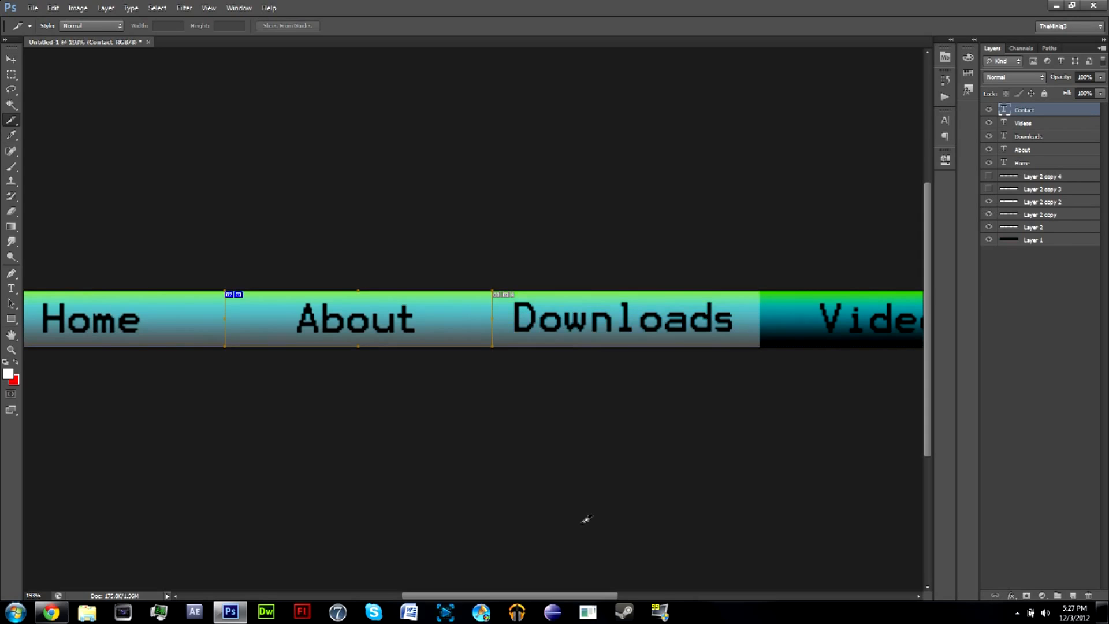
pyautogui.moveTo(495, 597); pyautogui.dragTo(545, 598)
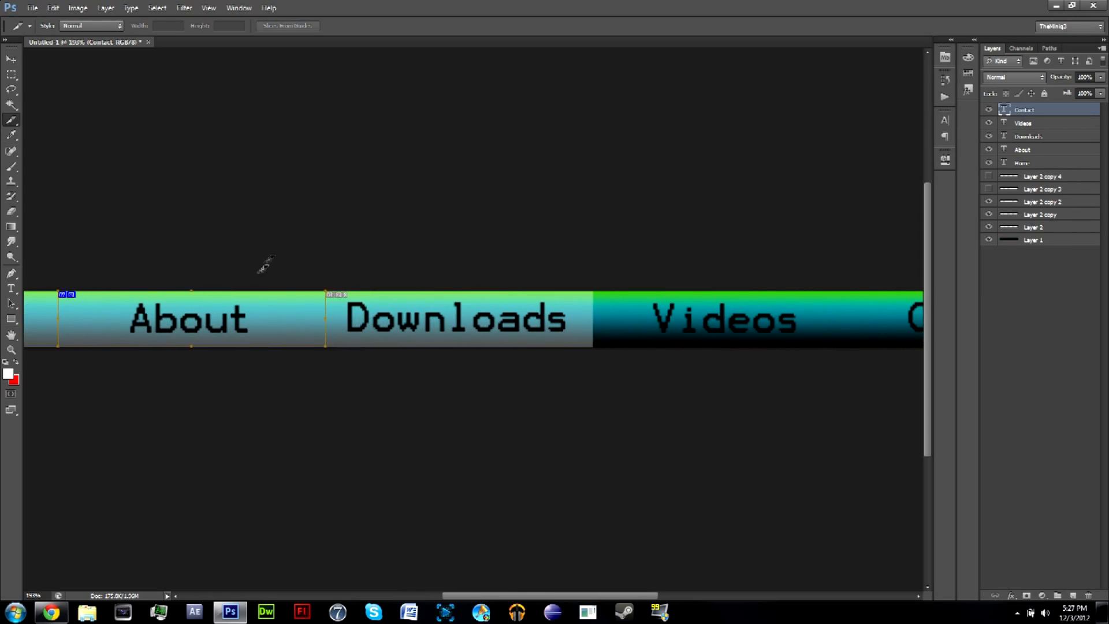
pyautogui.moveTo(326, 285); pyautogui.dragTo(594, 355)
# Step: Show the Videos overlay and slice the full Videos section next to the Downloads slice
pyautogui.moveTo(571, 600); pyautogui.dragTo(621, 599)
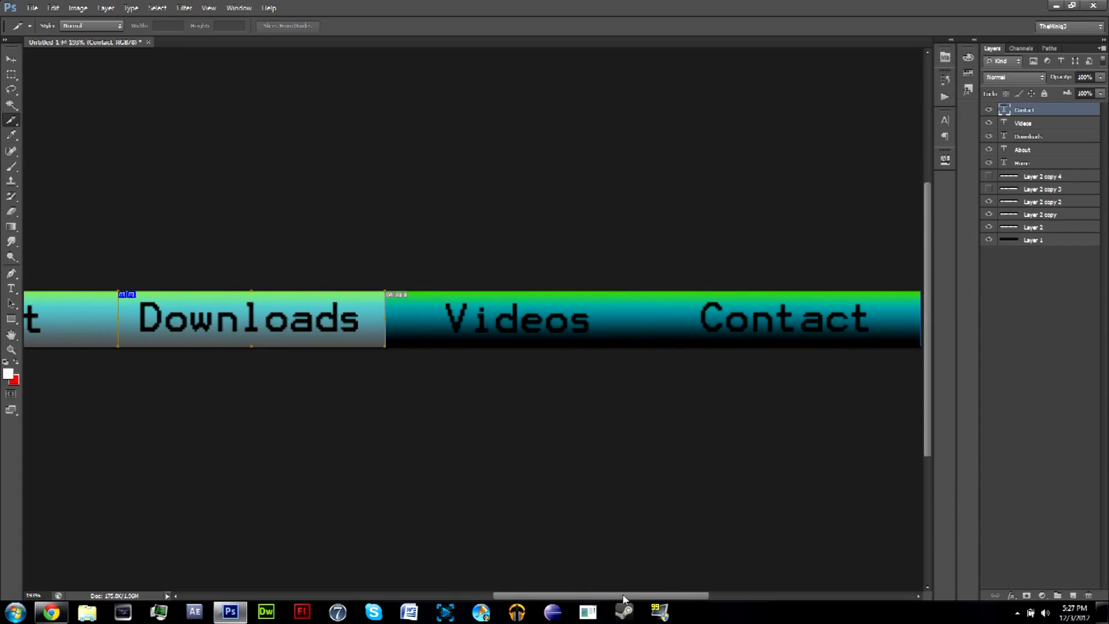
pyautogui.click(990, 190)
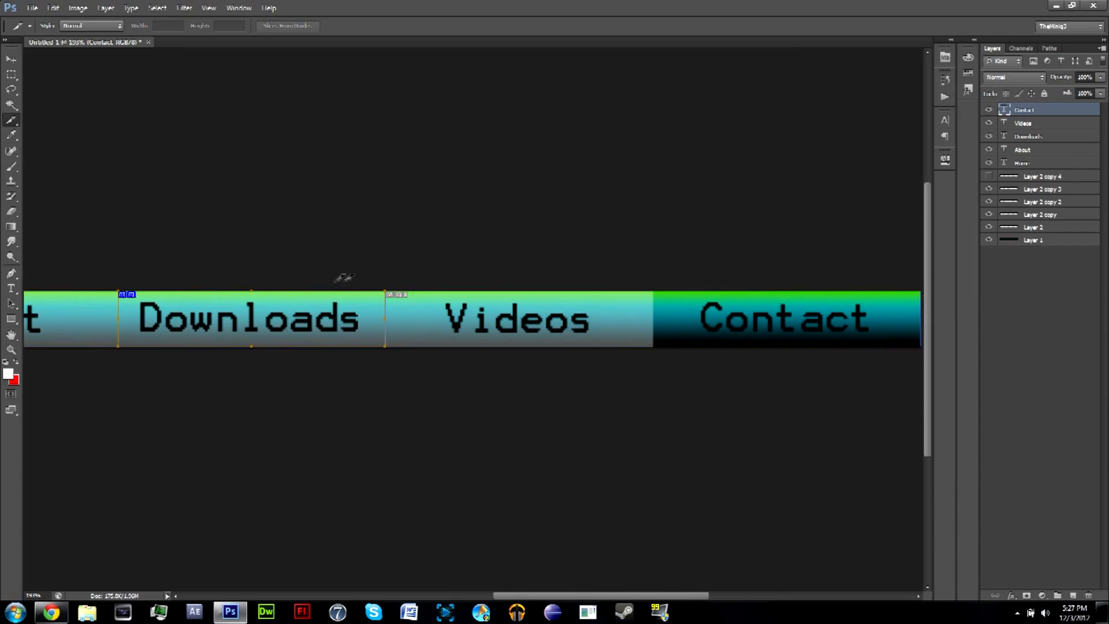
pyautogui.moveTo(385, 283); pyautogui.dragTo(650, 349)
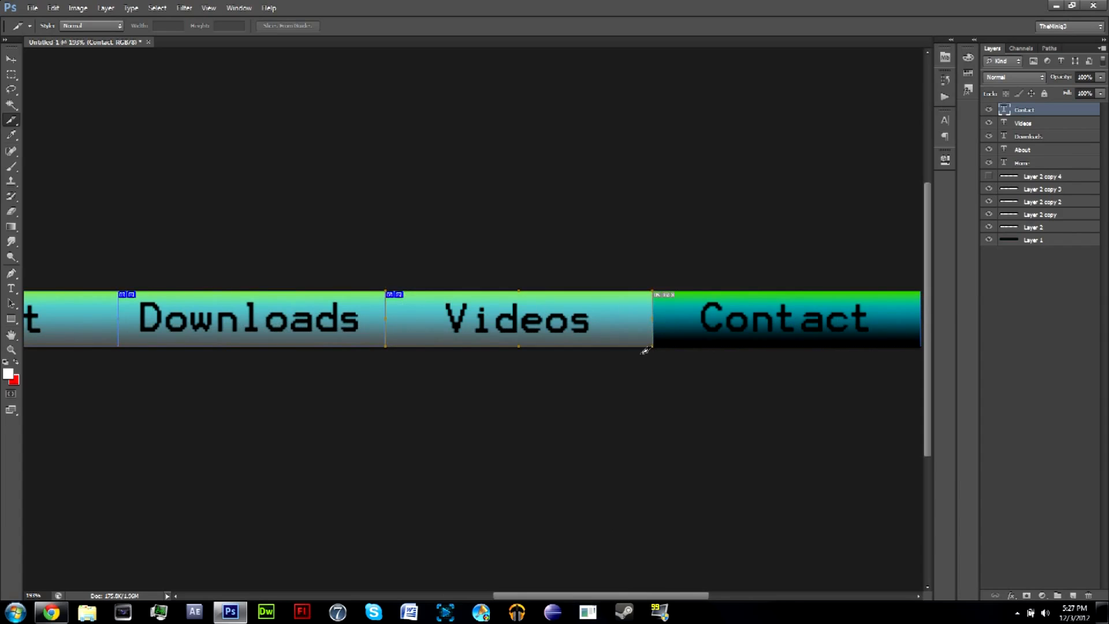
# Step: Show the Contact overlay, slice the Contact section to the end of the bar, and leave the Slice tool for the Move tool
pyautogui.moveTo(529, 601); pyautogui.dragTo(574, 600)
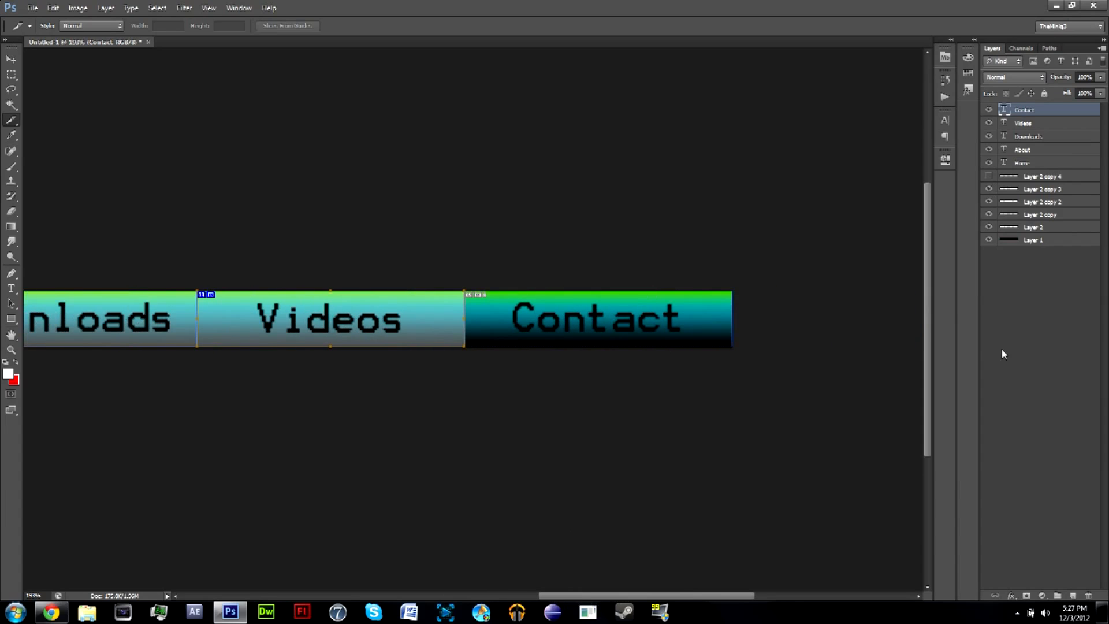
pyautogui.click(990, 176)
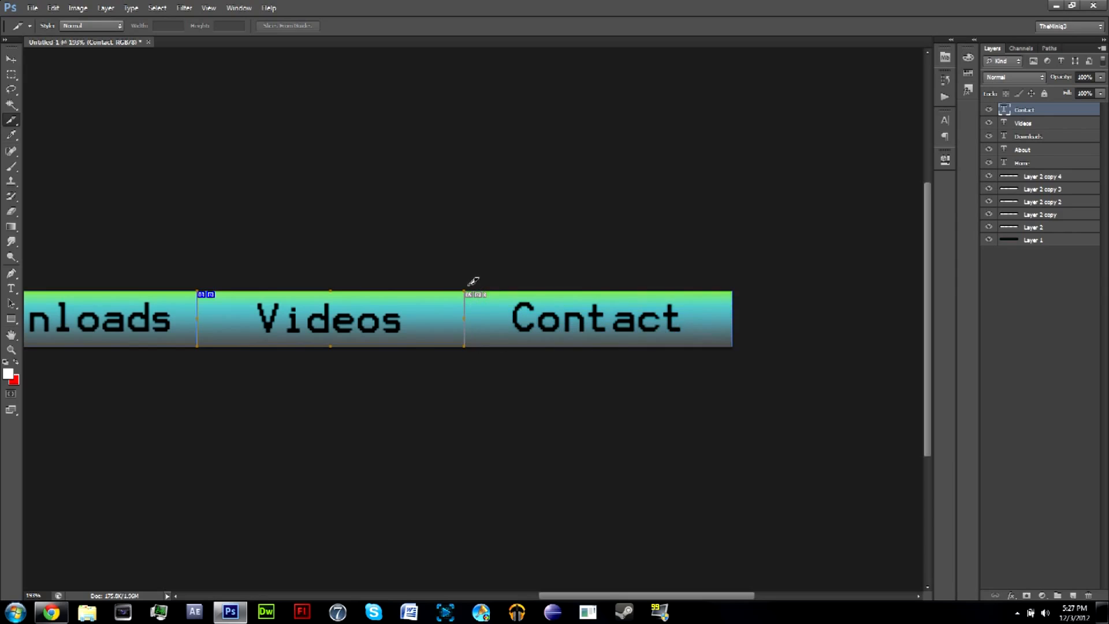
pyautogui.moveTo(466, 284); pyautogui.dragTo(738, 359)
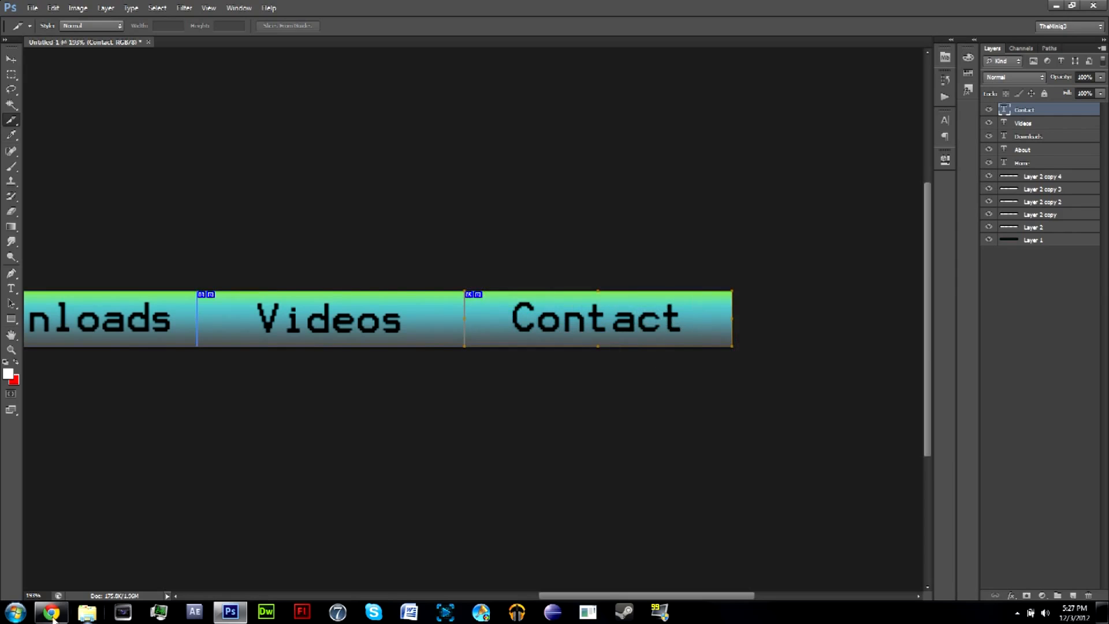
pyautogui.moveTo(39, 595); pyautogui.dragTo(7, 600)
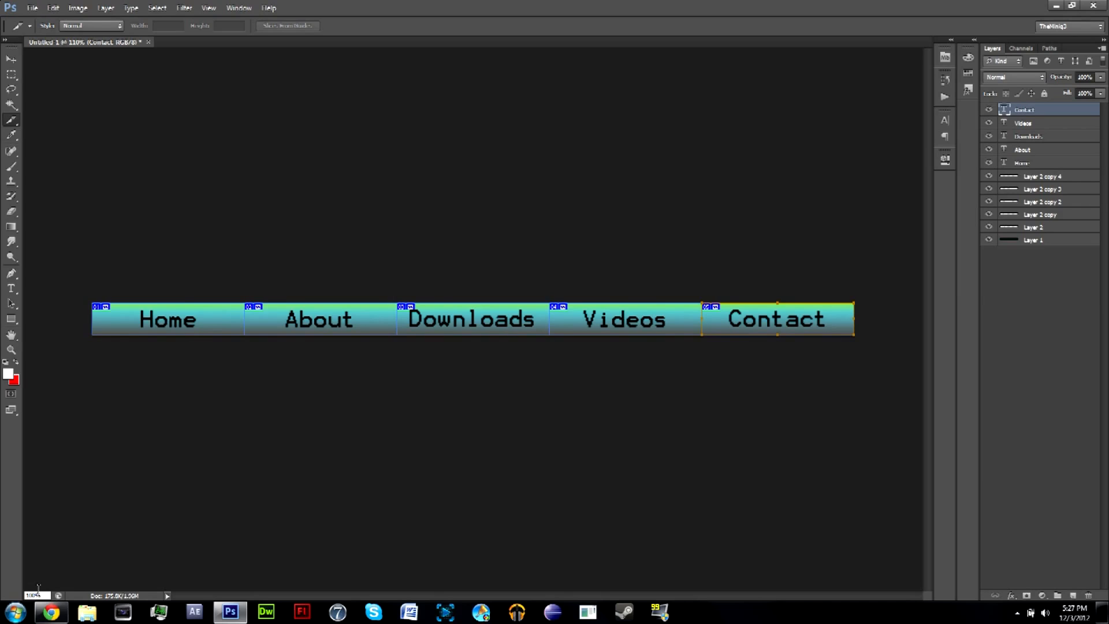
pyautogui.press('Return')
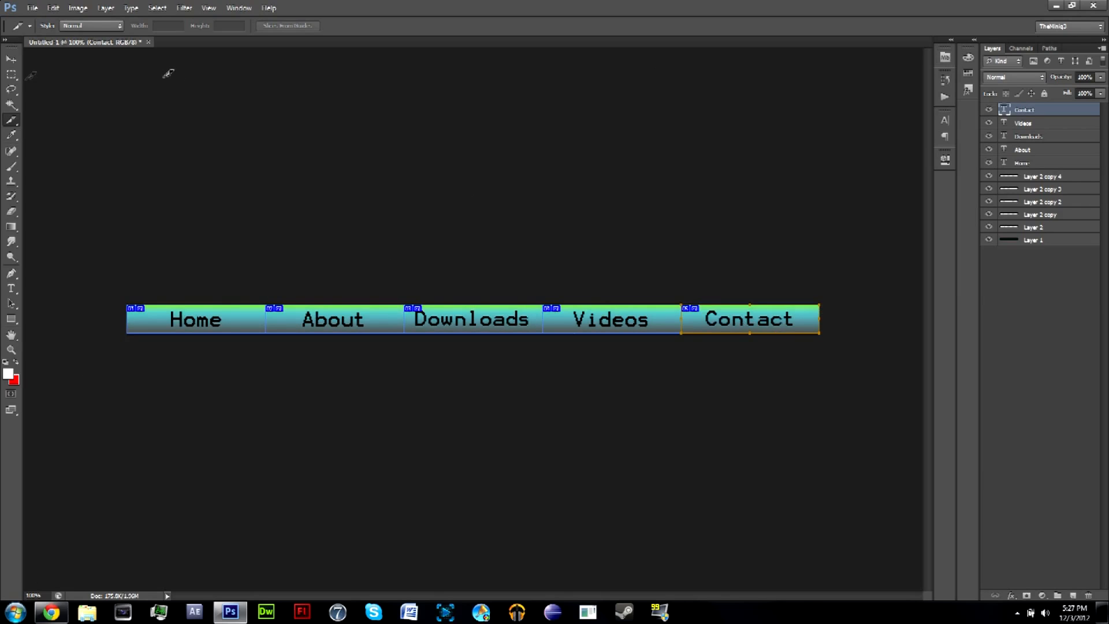
pyautogui.click(11, 59)
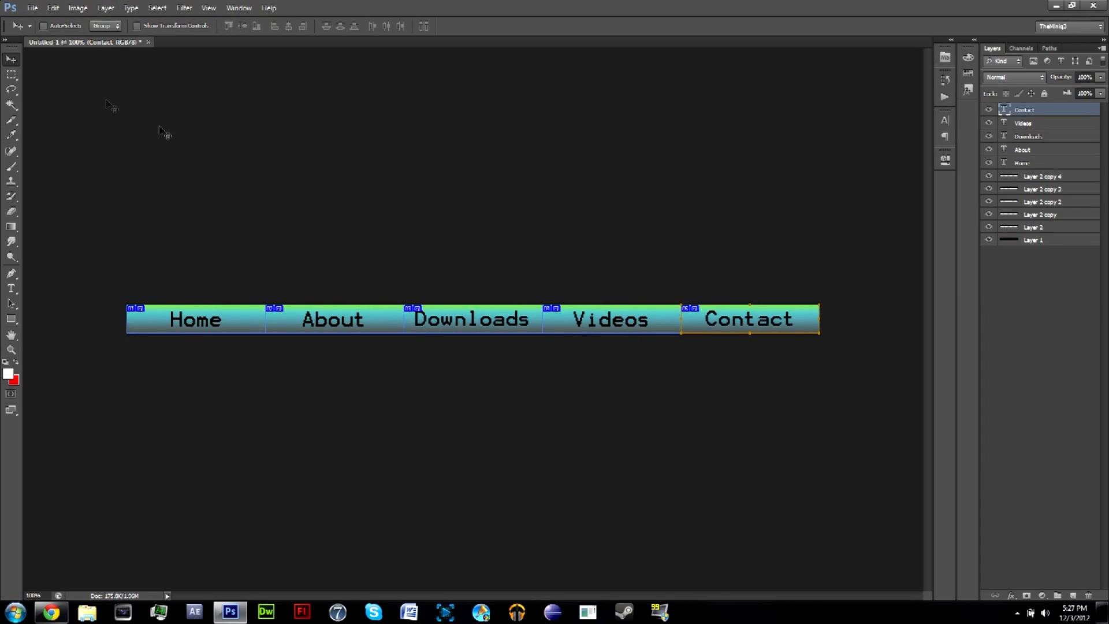
pyautogui.click(33, 9)
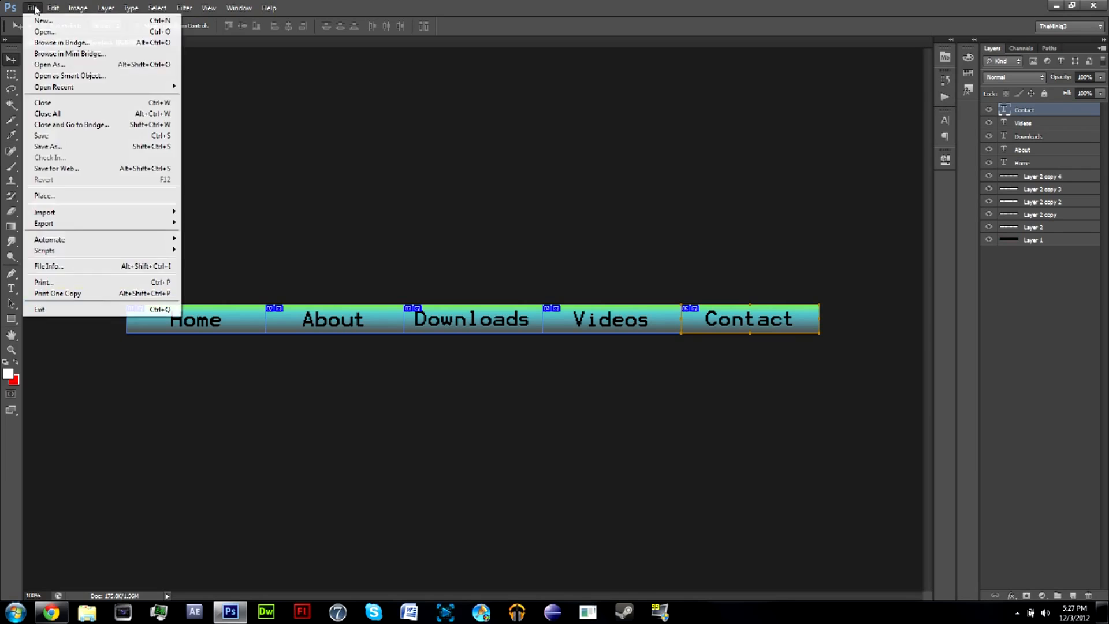
pyautogui.click(69, 168)
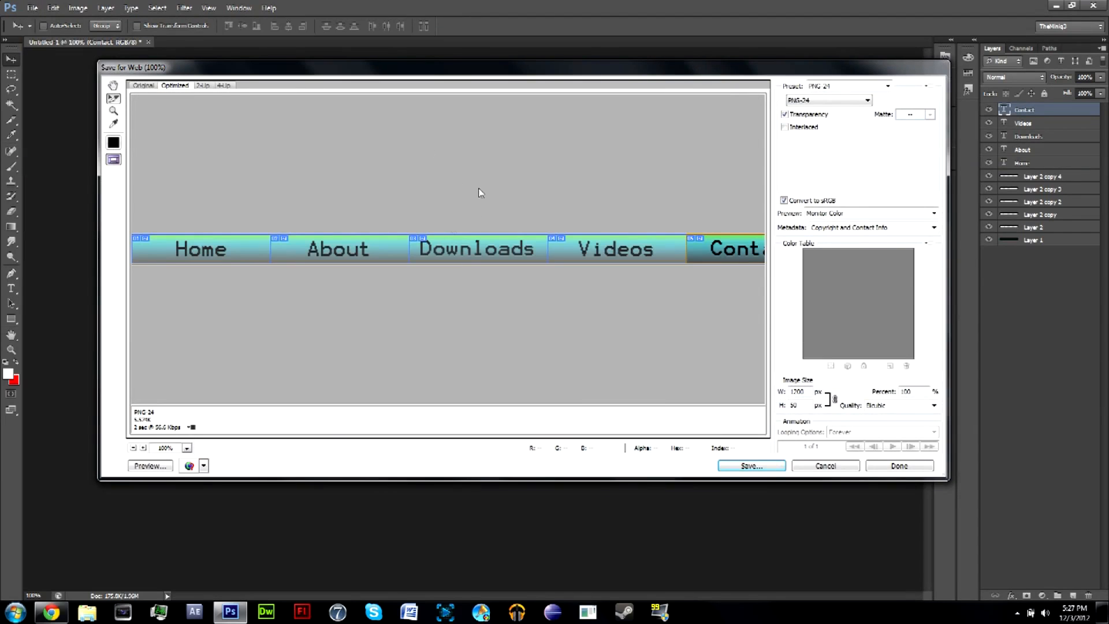
pyautogui.click(606, 253)
pyautogui.click(527, 254)
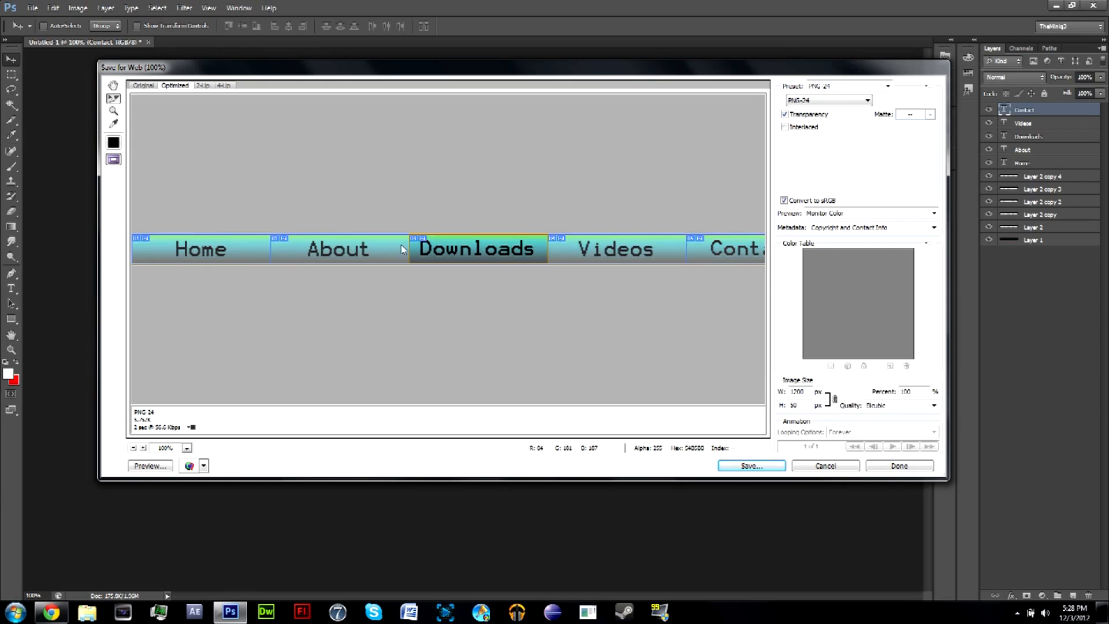
pyautogui.click(825, 465)
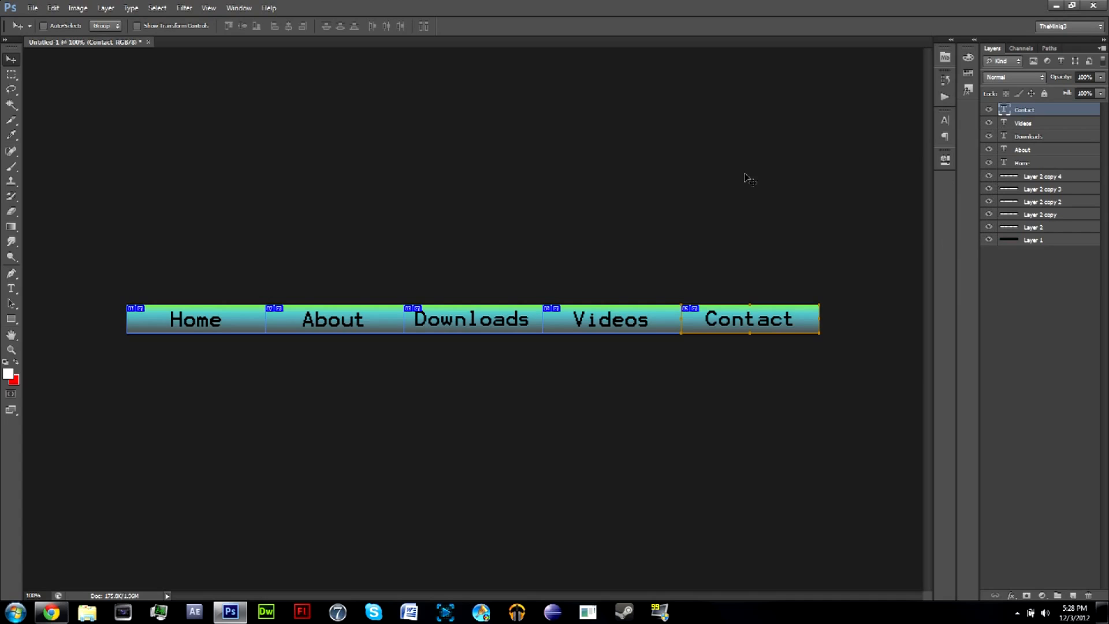
# Step: Start a Save for Web export of the sliced bar and set the file format to JPEG
pyautogui.click(32, 8)
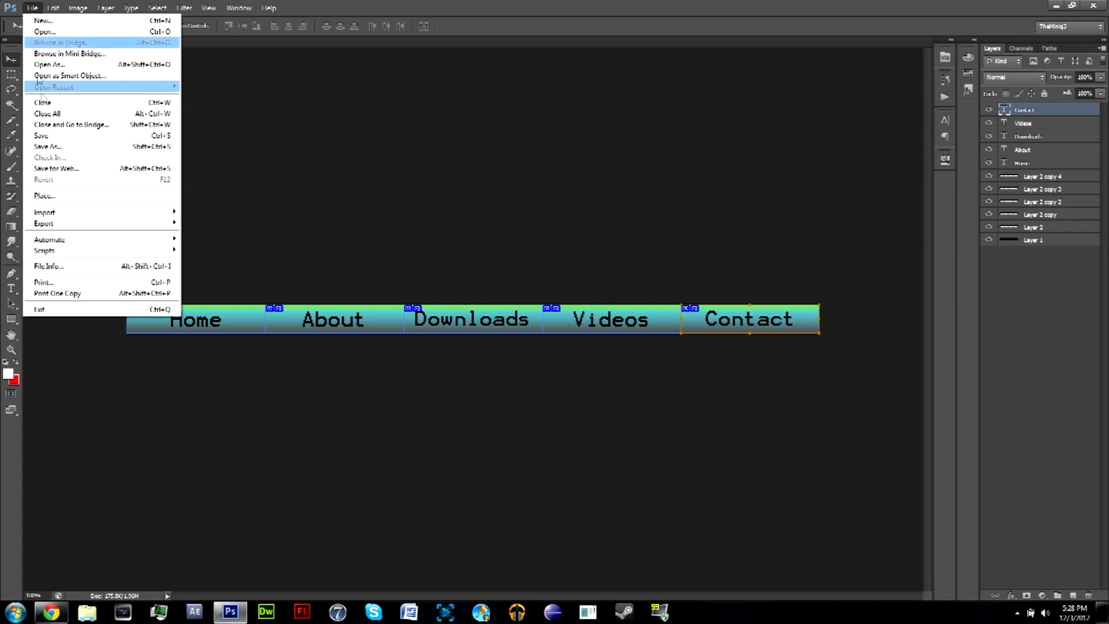
pyautogui.click(54, 172)
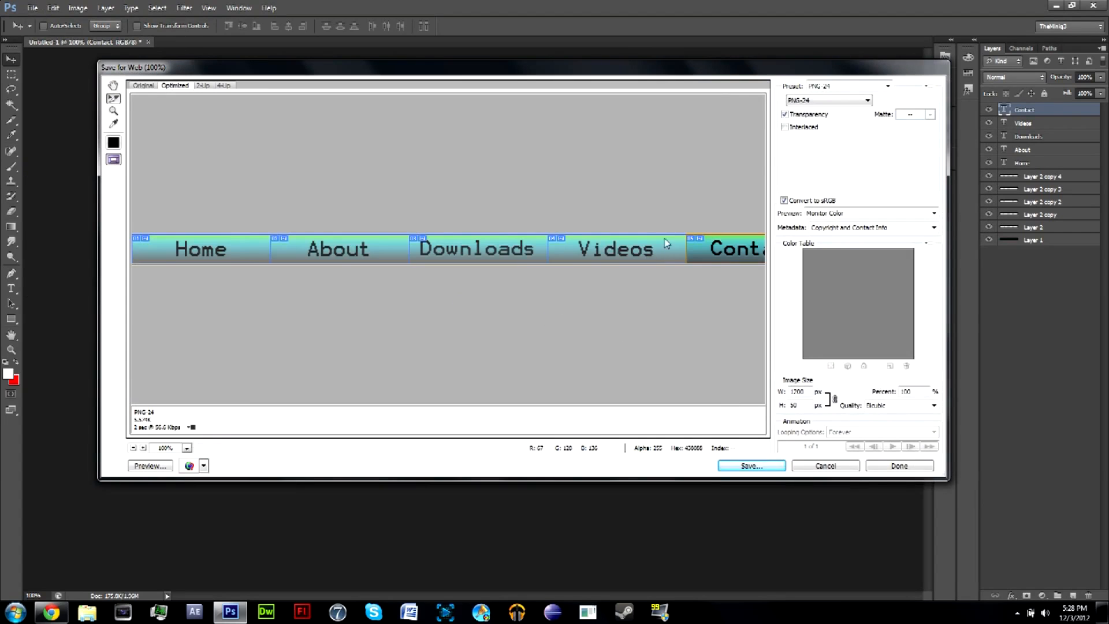
pyautogui.click(811, 102)
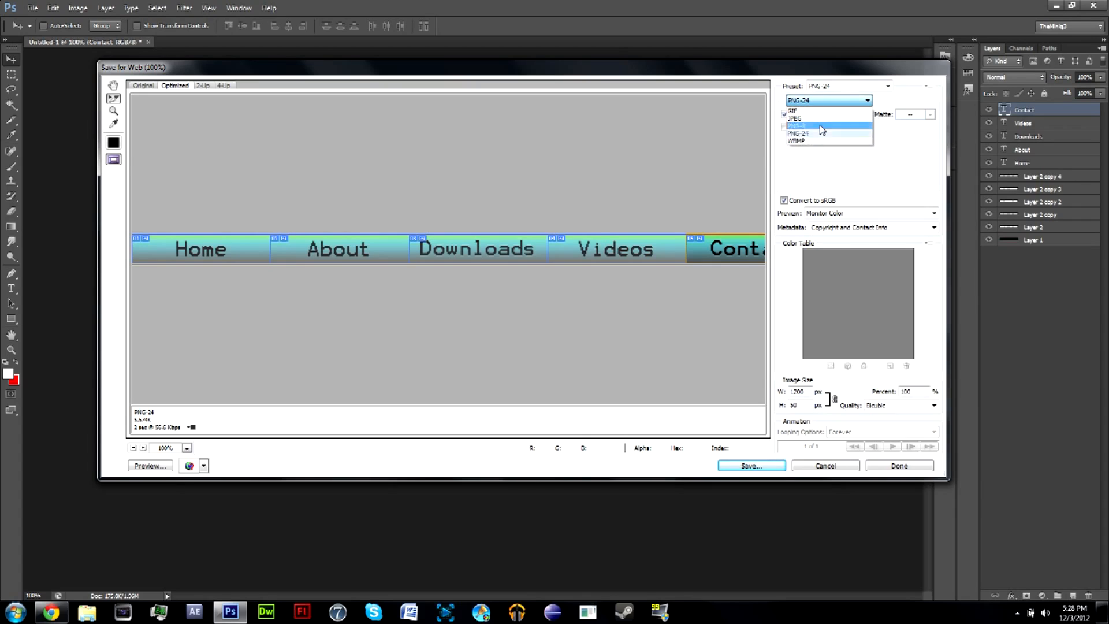
pyautogui.click(820, 126)
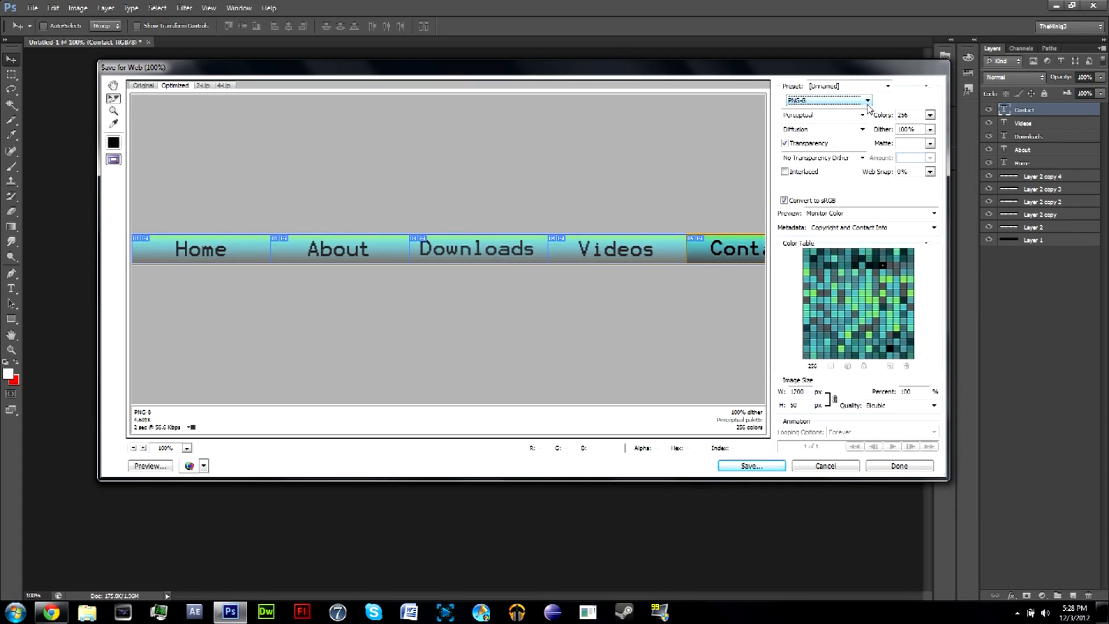
pyautogui.click(823, 104)
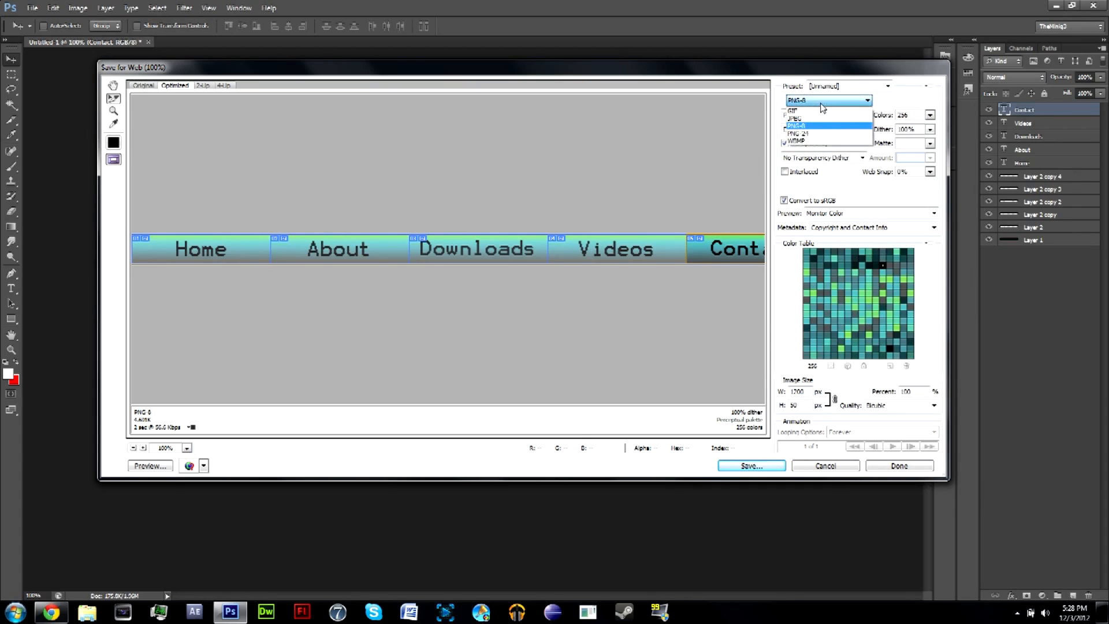
pyautogui.click(822, 119)
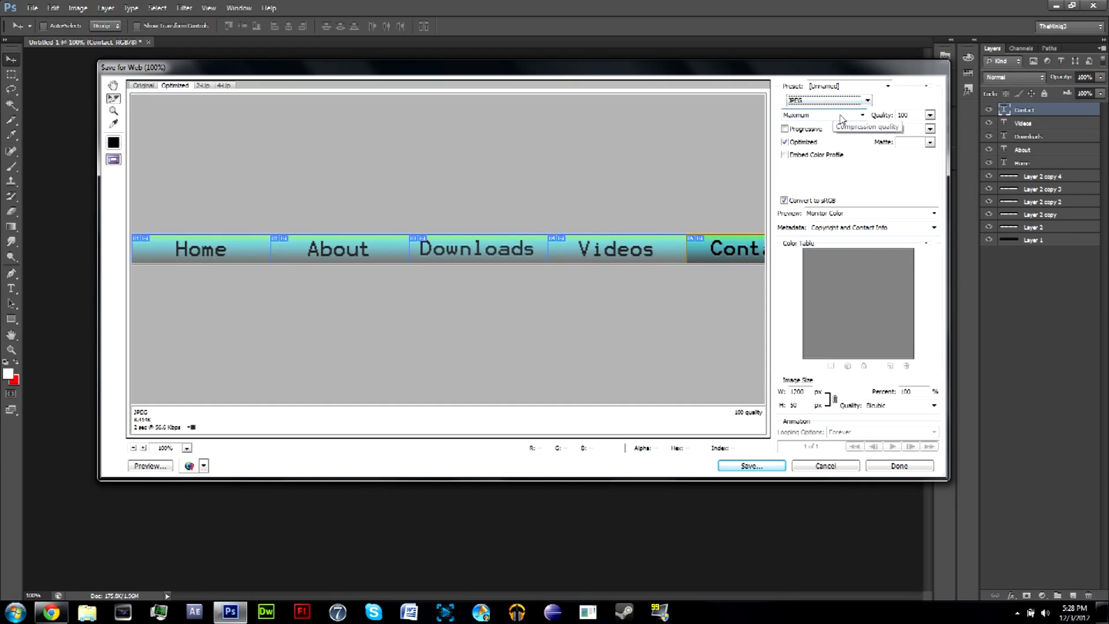
# Step: Set the Contact slice's JPEG quality to Very High and compare its export settings with those of the Videos slice
pyautogui.click(843, 117)
pyautogui.click(840, 117)
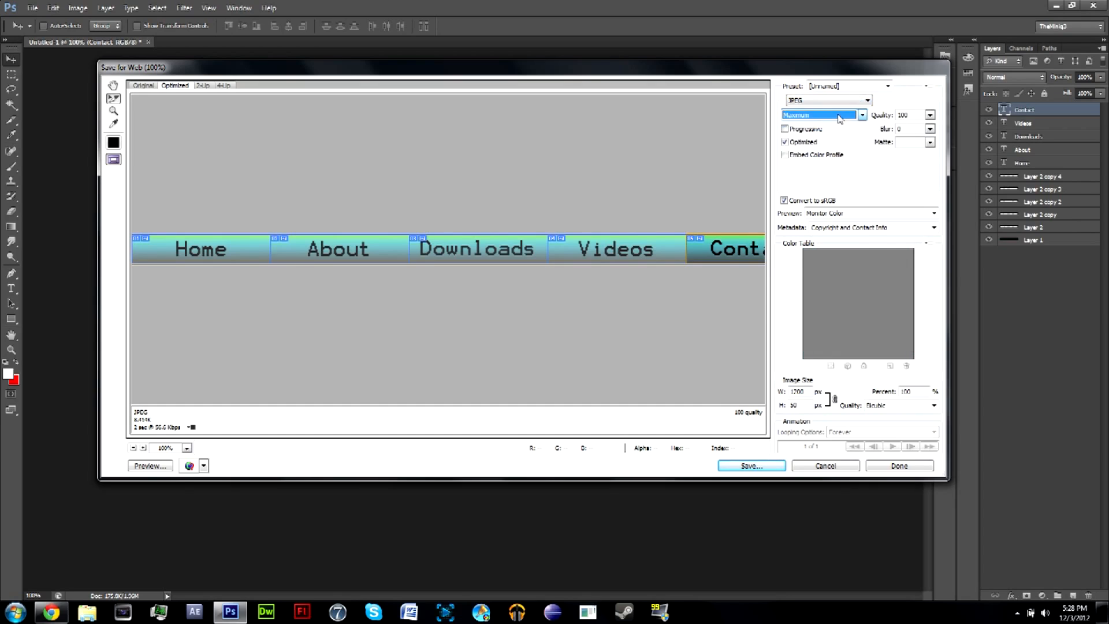
pyautogui.click(840, 117)
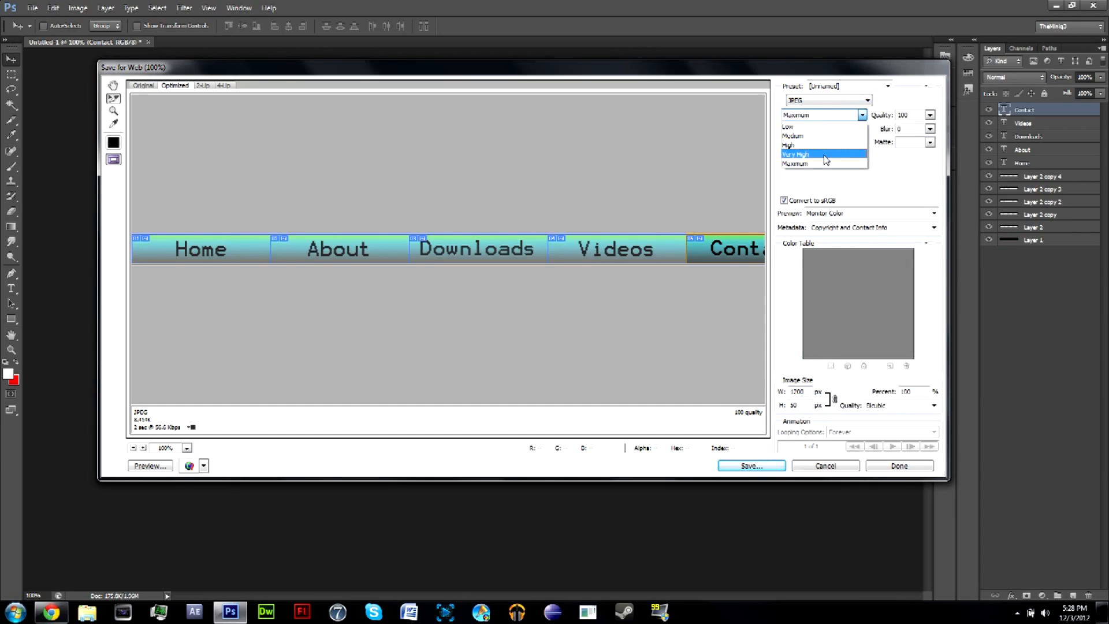
pyautogui.click(826, 154)
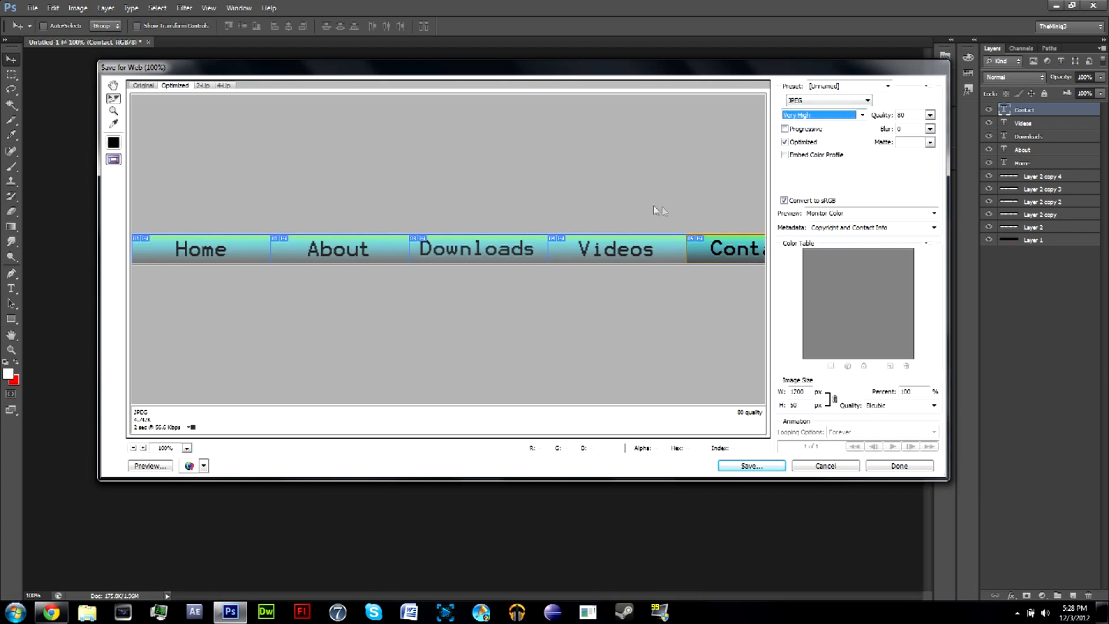
pyautogui.click(630, 243)
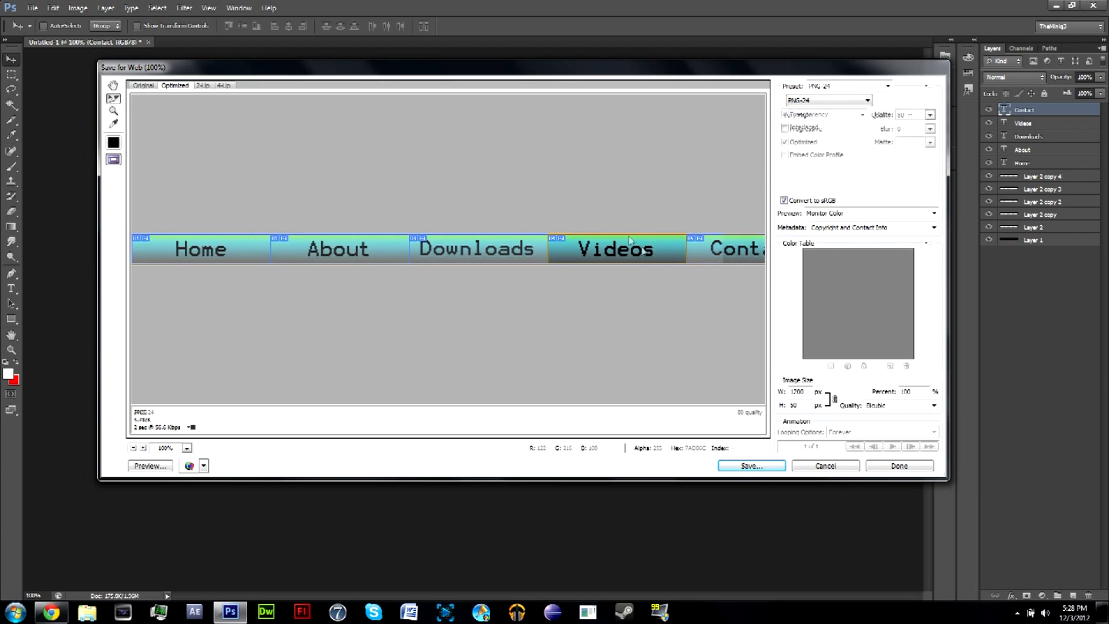
pyautogui.click(707, 249)
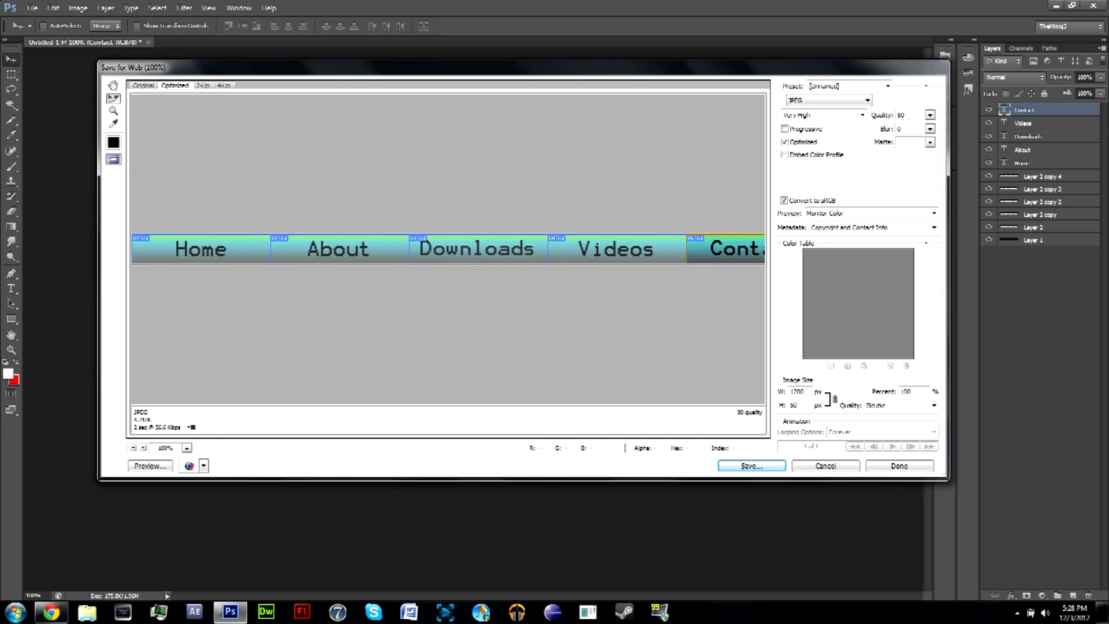
# Step: Set the Videos slice's export format to JPEG at Very High quality
pyautogui.click(641, 258)
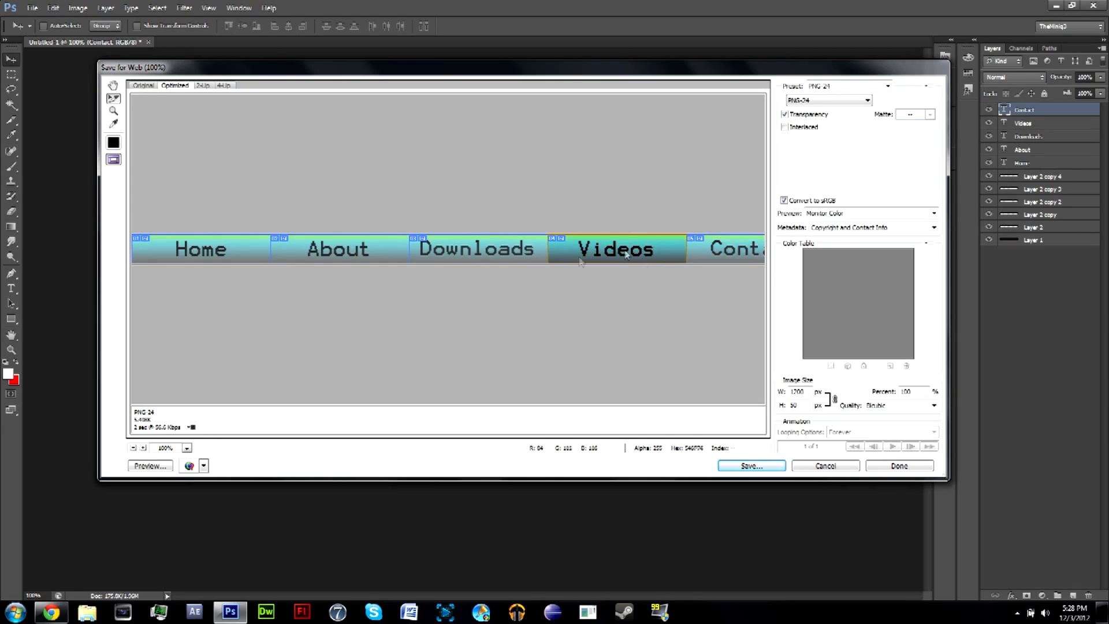
pyautogui.click(837, 100)
pyautogui.click(855, 117)
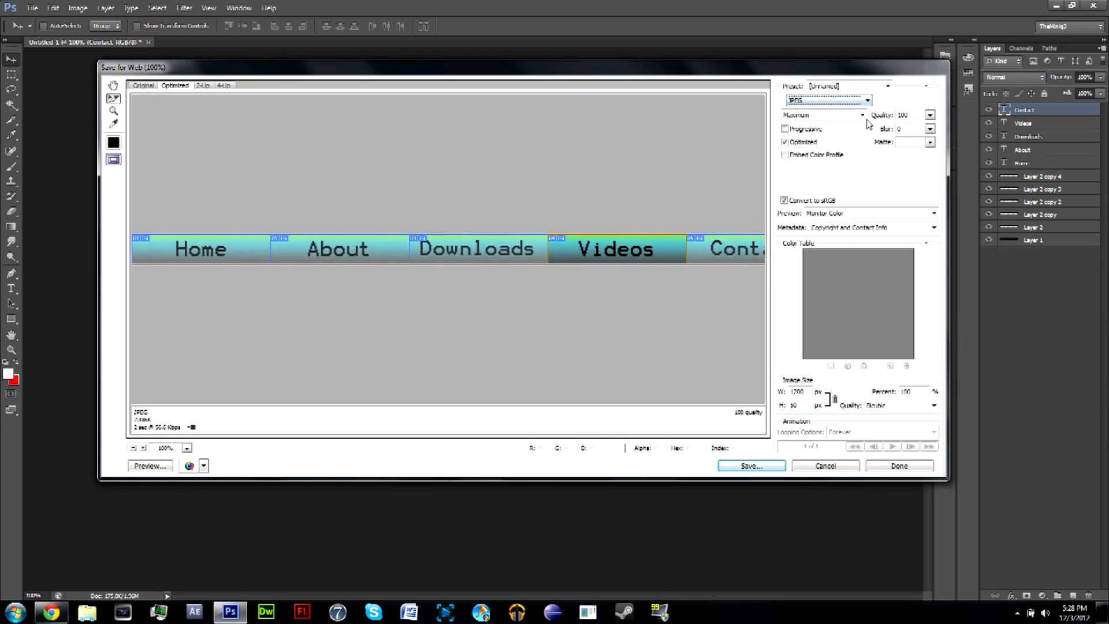
pyautogui.click(863, 115)
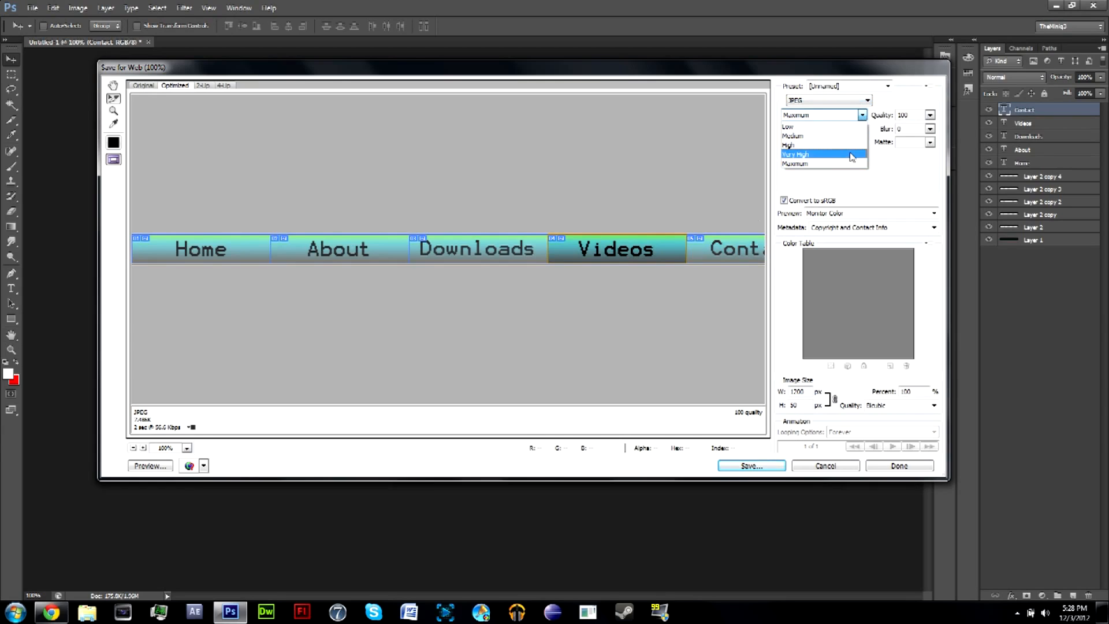
pyautogui.click(820, 147)
# Step: Set the Downloads slice's export format to JPEG at Very High quality
pyautogui.click(528, 252)
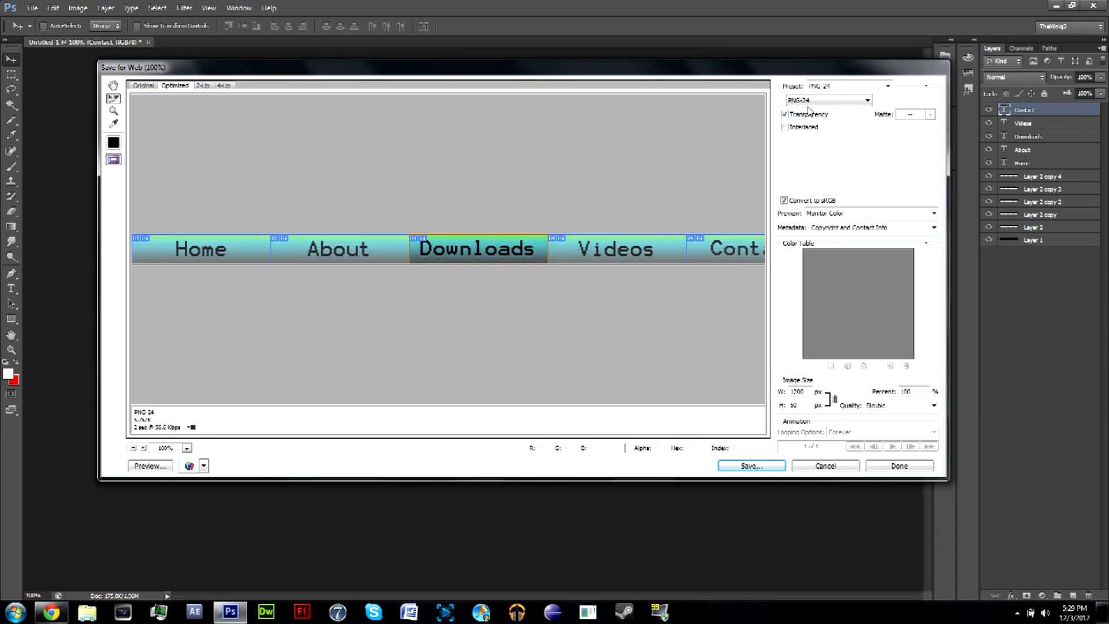
pyautogui.click(838, 99)
pyautogui.click(797, 118)
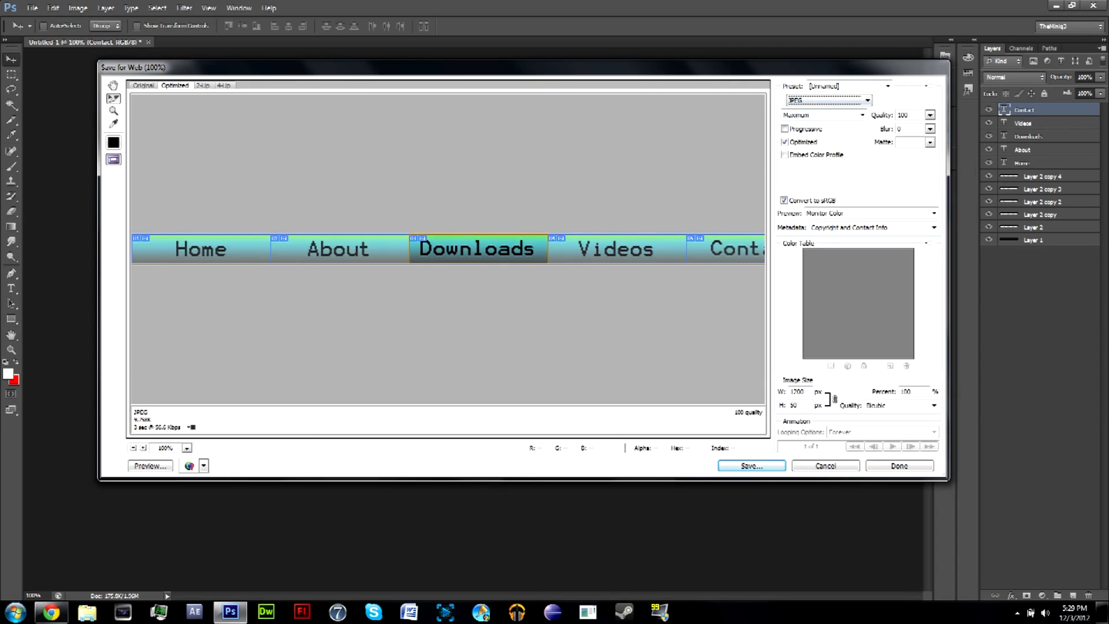
pyautogui.click(815, 116)
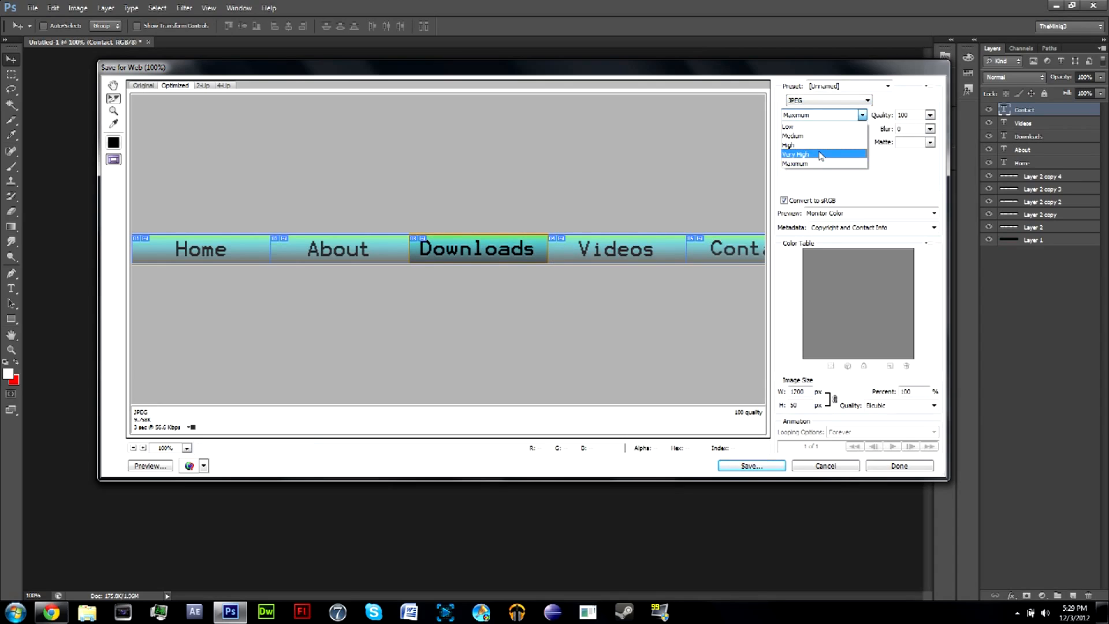
pyautogui.click(820, 155)
# Step: Set the About slice's export format to JPEG at Very High quality
pyautogui.click(327, 249)
pyautogui.click(839, 101)
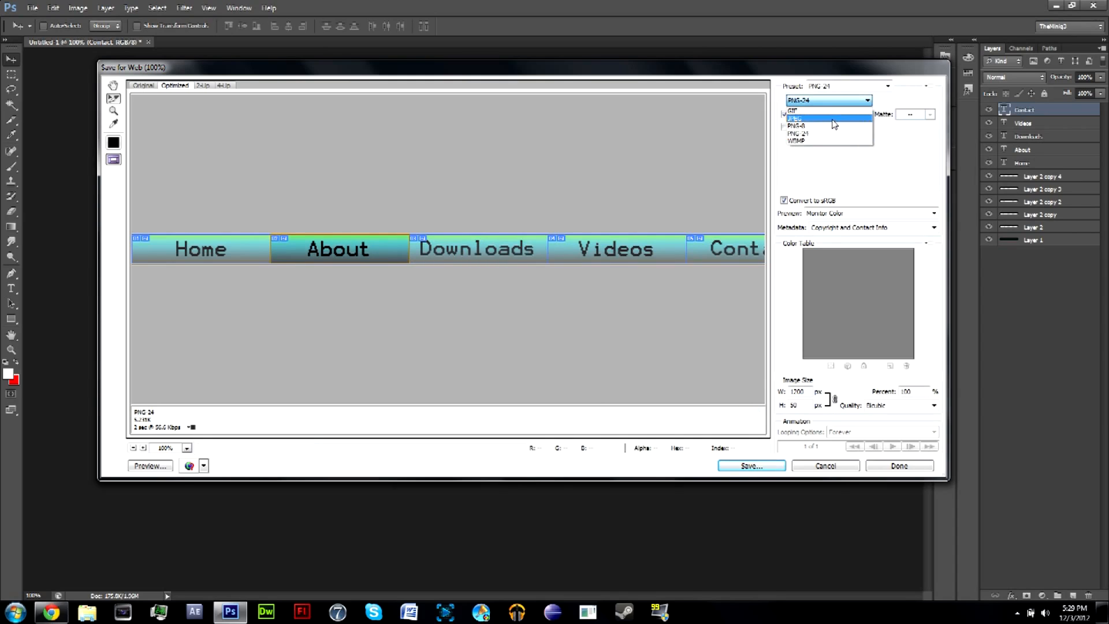
pyautogui.click(832, 118)
pyautogui.click(815, 115)
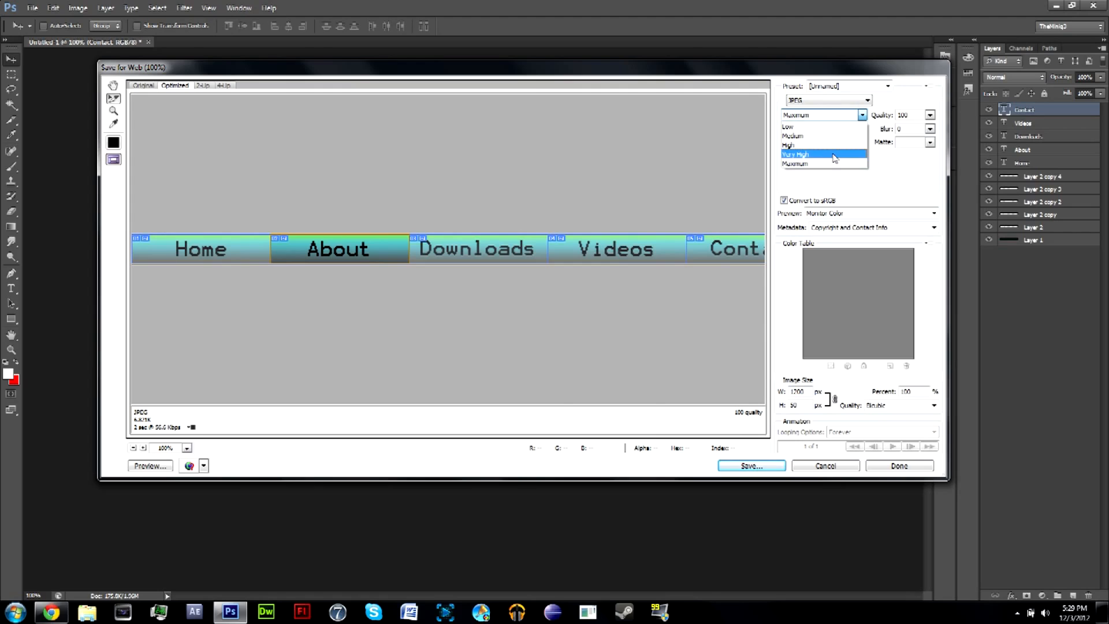
pyautogui.click(799, 157)
# Step: Set the Home slice's export format to JPEG at Very High quality and check the settings of the other four slices
pyautogui.click(236, 253)
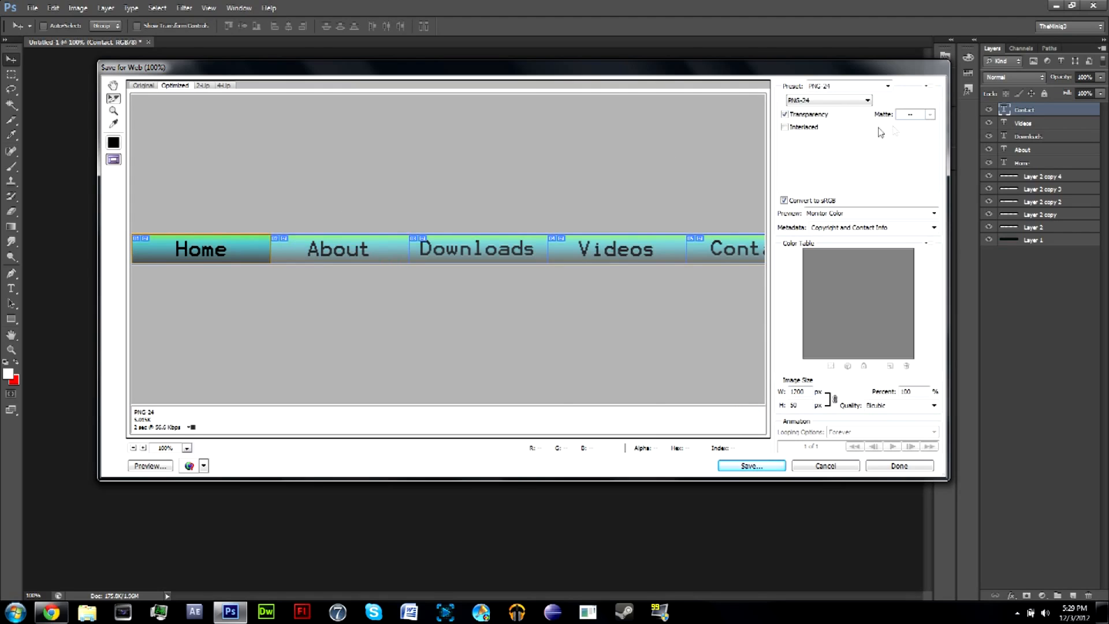
pyautogui.click(827, 102)
pyautogui.click(824, 126)
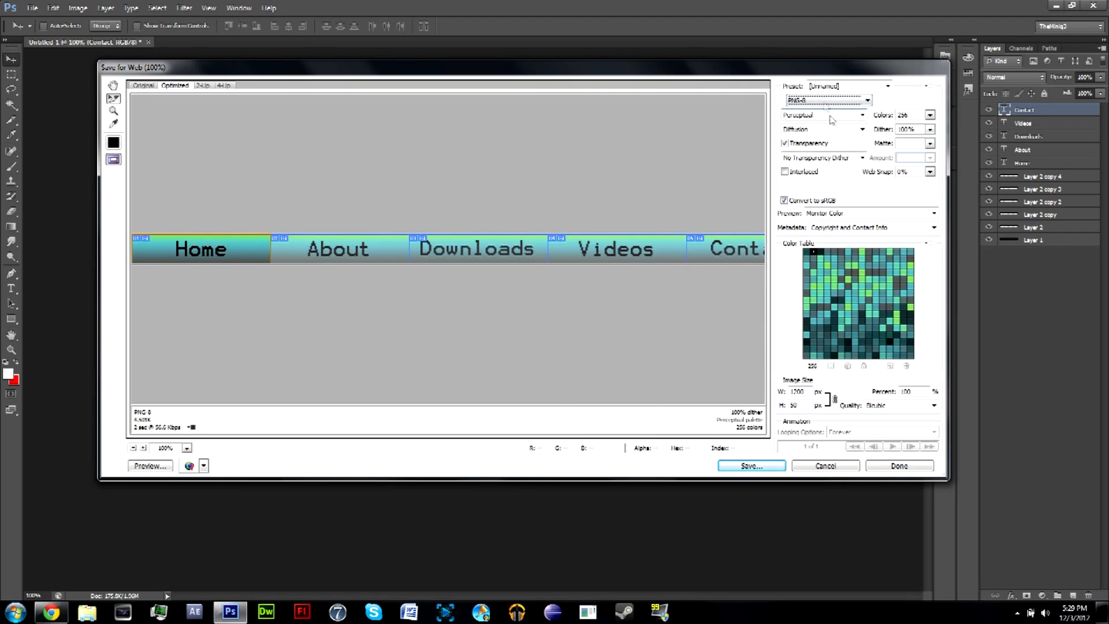
pyautogui.click(823, 101)
pyautogui.click(815, 118)
pyautogui.click(820, 115)
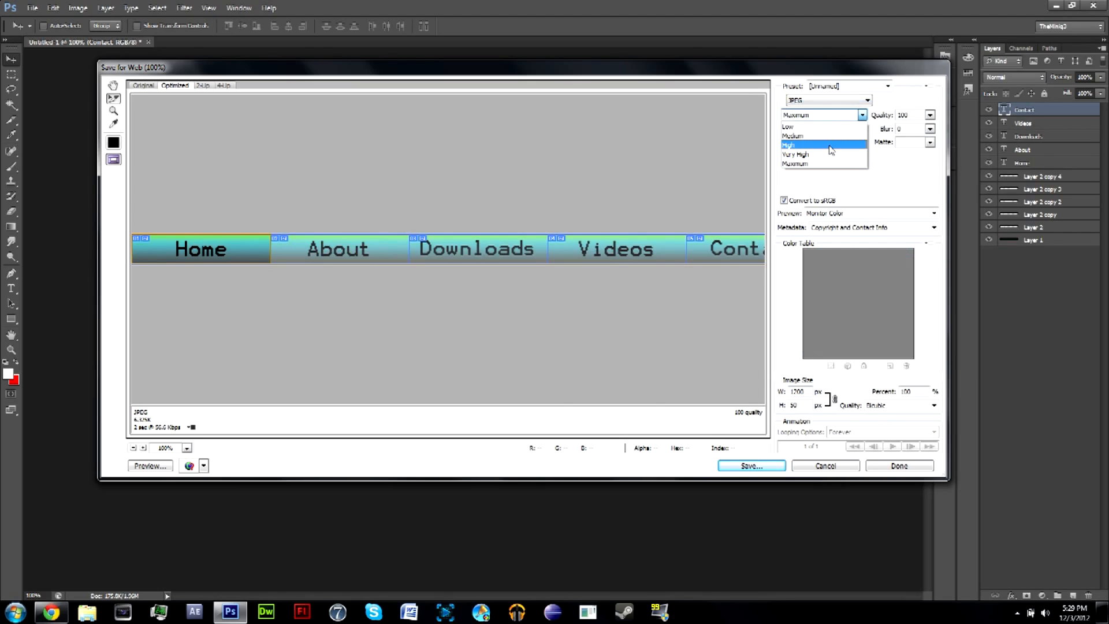
pyautogui.click(820, 149)
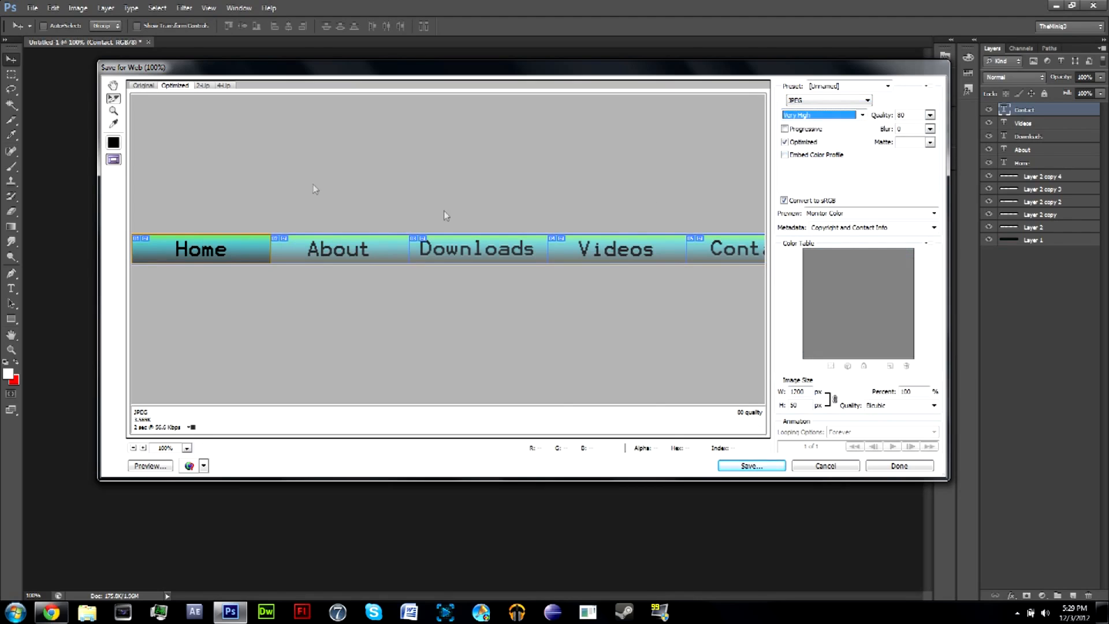
pyautogui.click(346, 248)
pyautogui.click(479, 248)
pyautogui.click(612, 248)
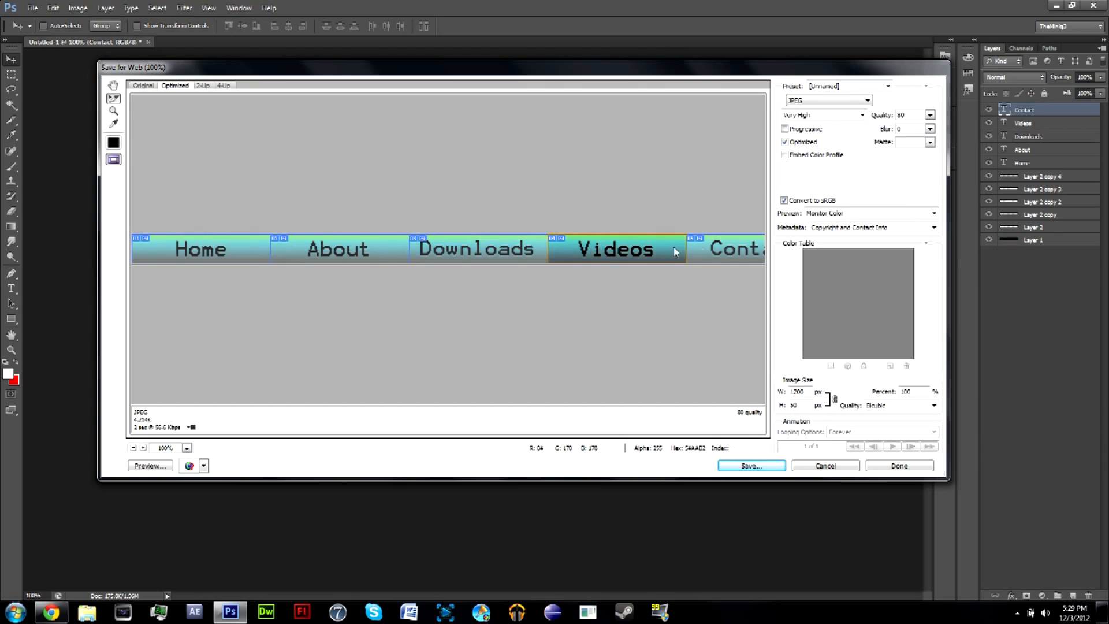
pyautogui.click(737, 249)
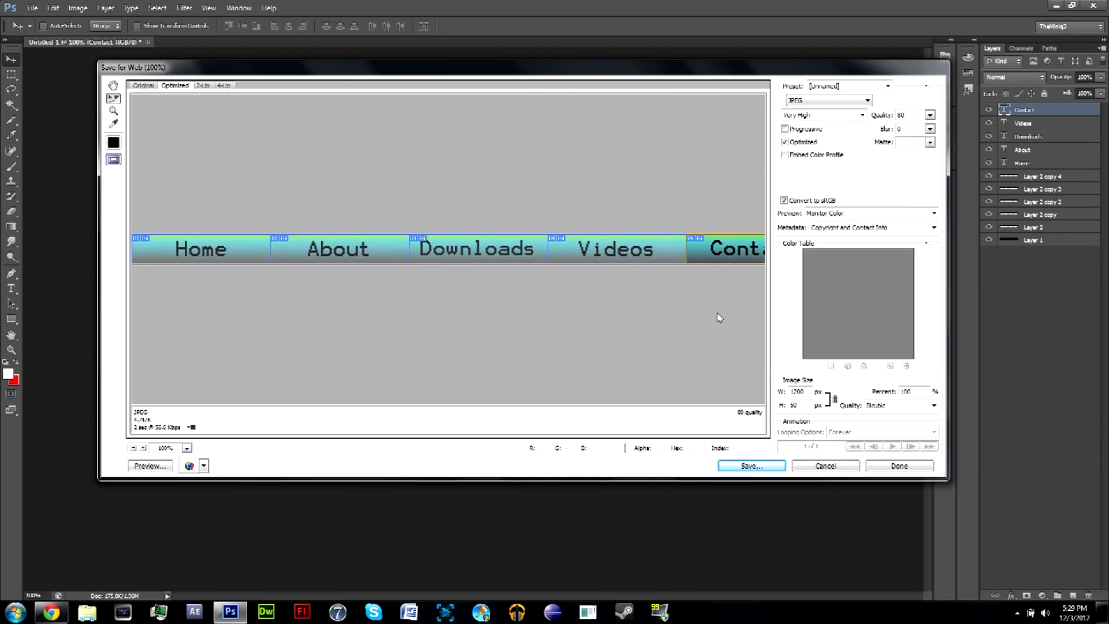
# Step: Start saving the optimized slices and choose the images folder inside Tutorials on Local Disk (C:) as the location
pyautogui.click(752, 465)
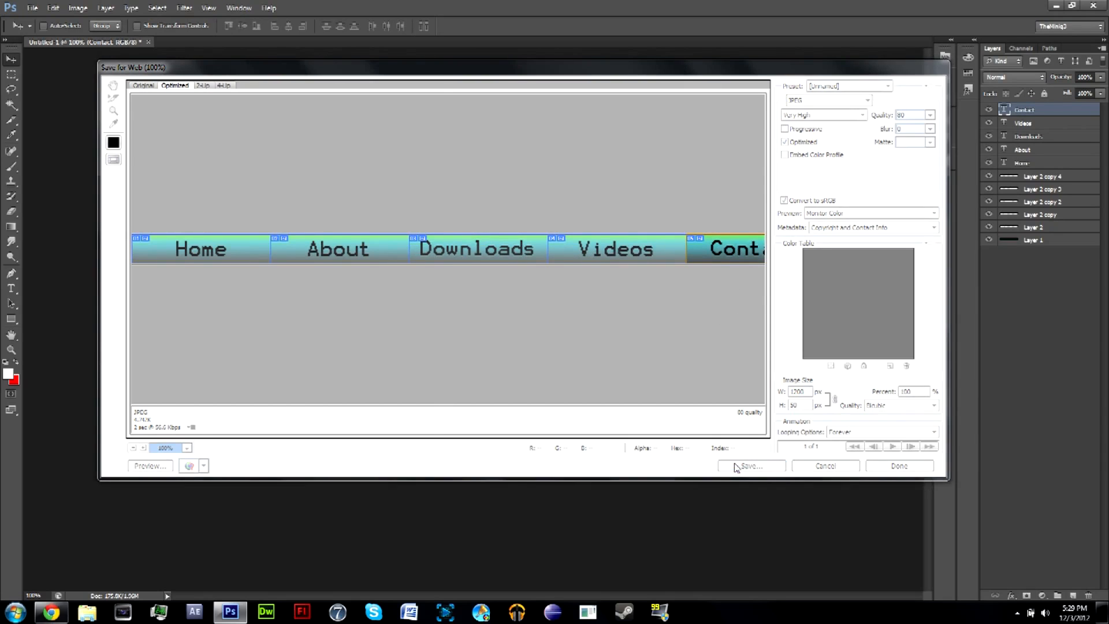
pyautogui.click(144, 237)
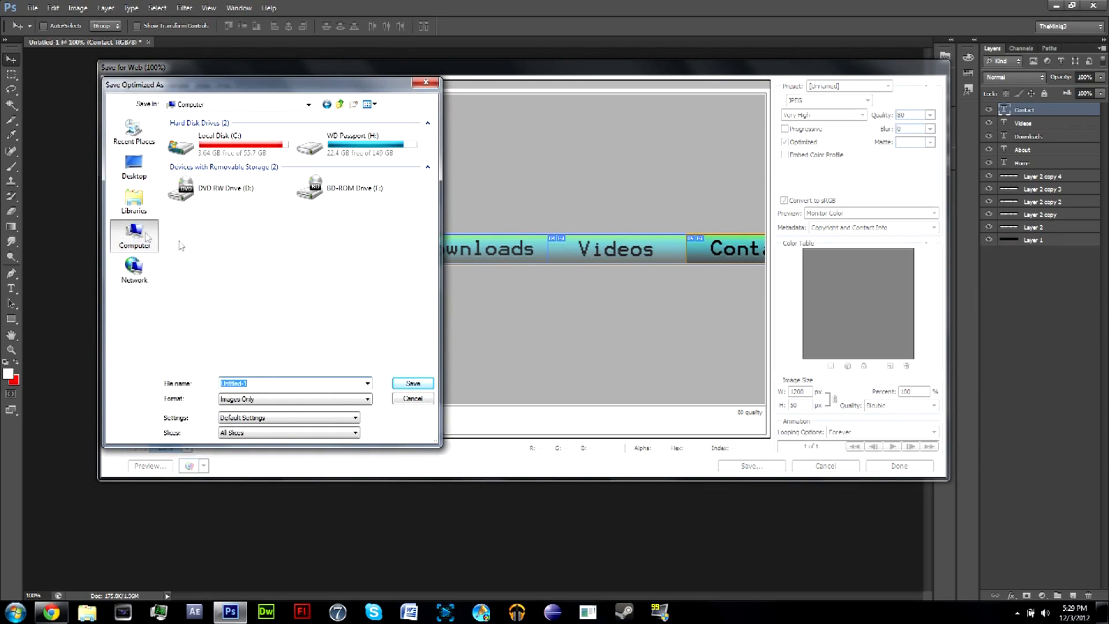
pyautogui.doubleClick(245, 154)
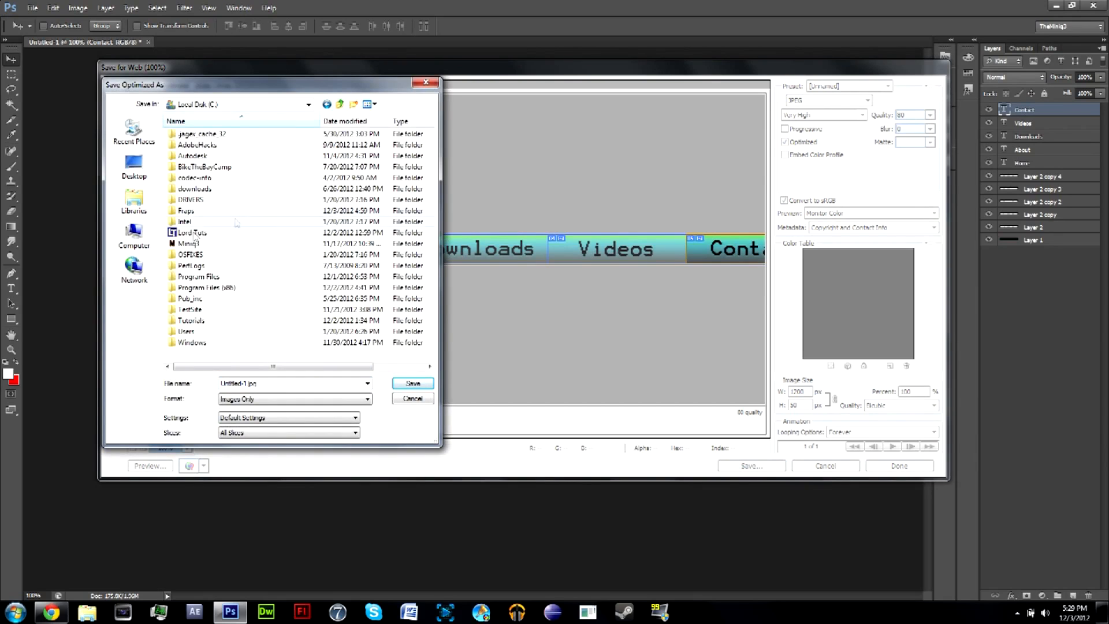
pyautogui.doubleClick(220, 321)
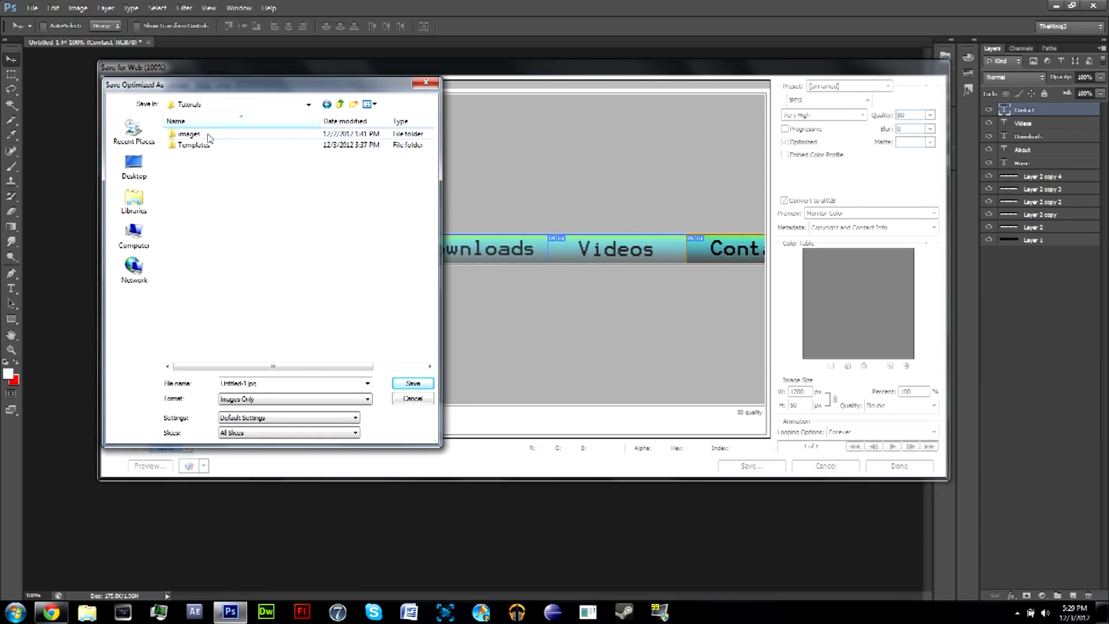
pyautogui.doubleClick(189, 134)
# Step: Create a nav_bar folder inside images and save all slices into it under the file name roll_over
pyautogui.click(354, 105)
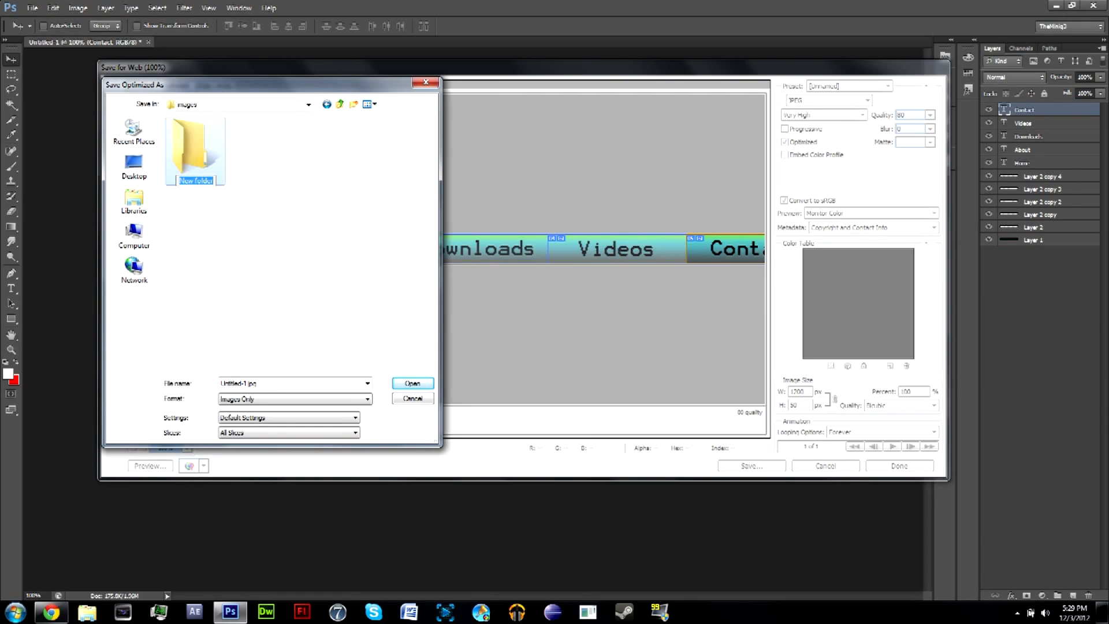
pyautogui.write('ro')
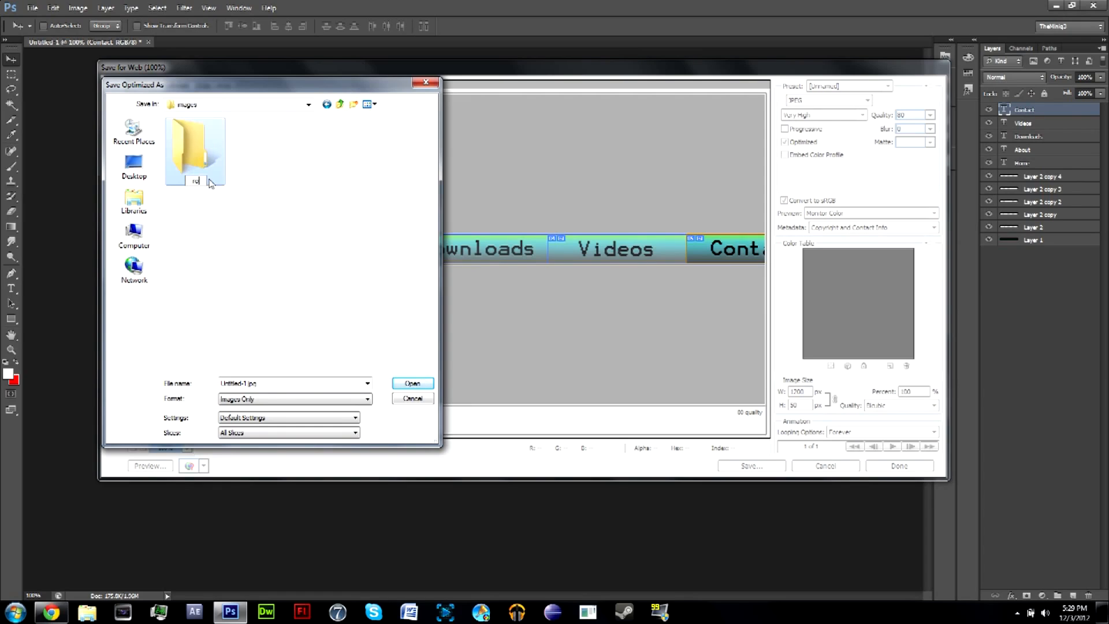
pyautogui.write('v_bar')
pyautogui.press('Return')
pyautogui.doubleClick(212, 183)
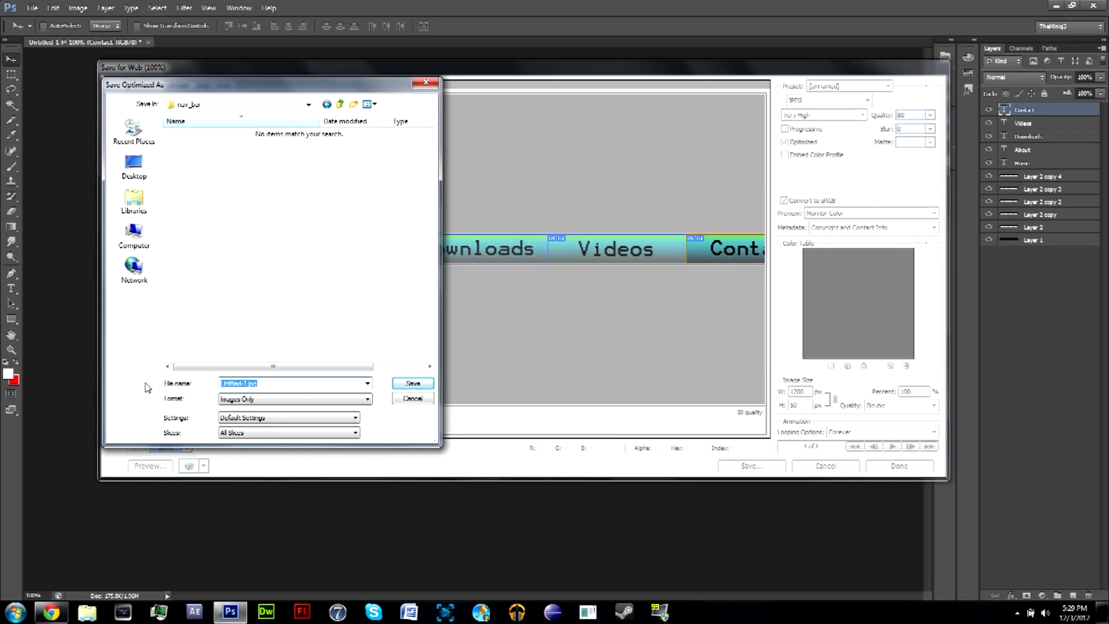
pyautogui.write('n')
pyautogui.press('Return')
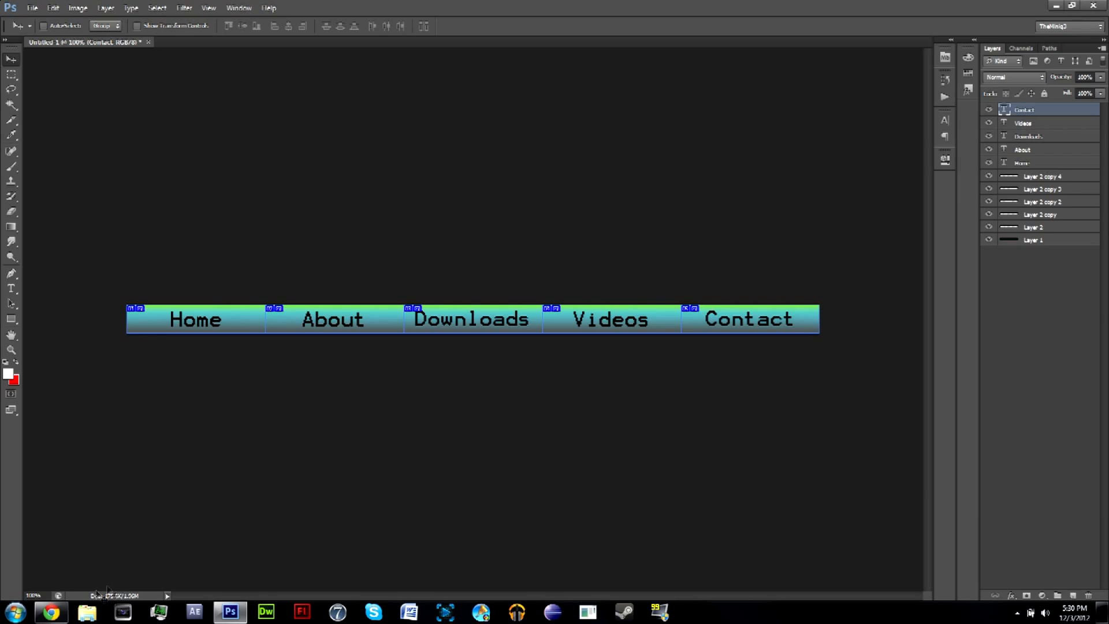
# Step: Switch to Windows Explorer and open the exported images folder in C:\Tutorials\images\nav_bar
pyautogui.click(89, 611)
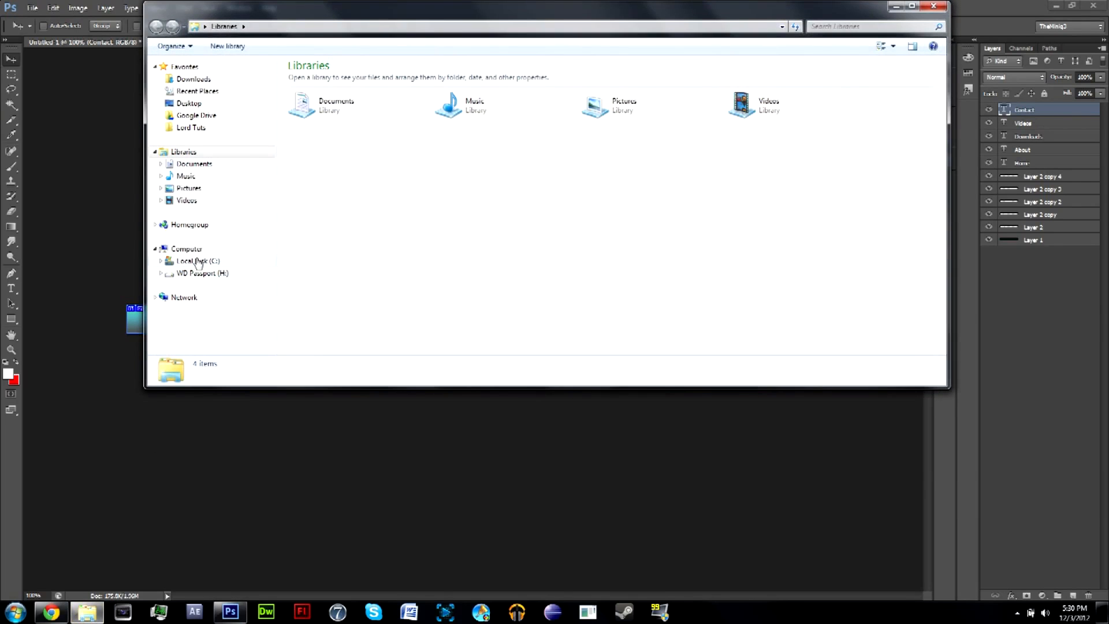
pyautogui.click(195, 260)
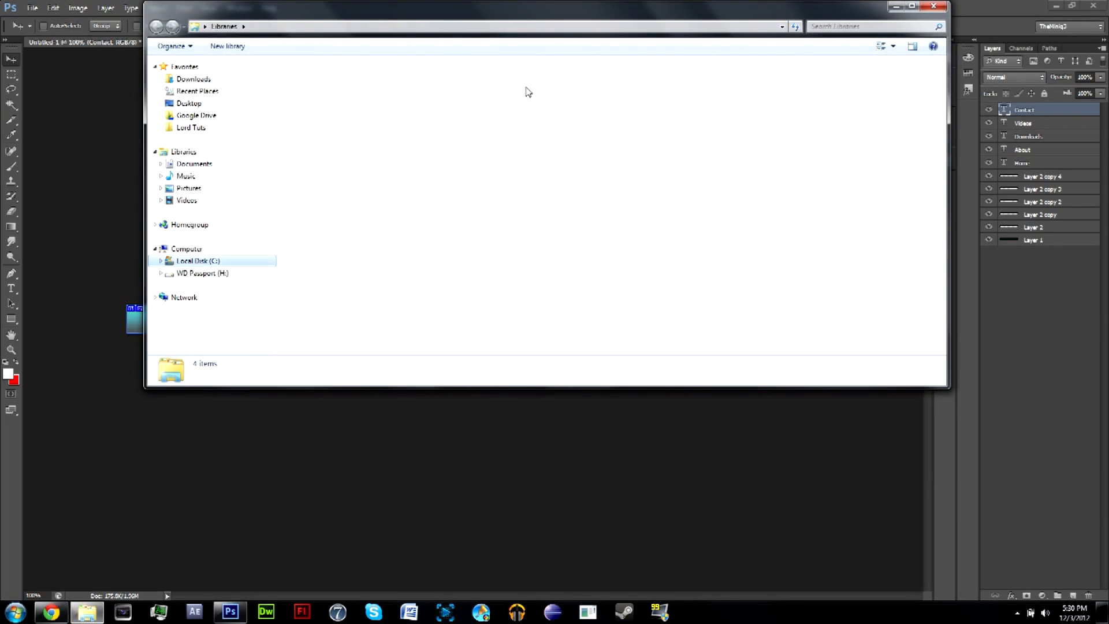
pyautogui.doubleClick(346, 129)
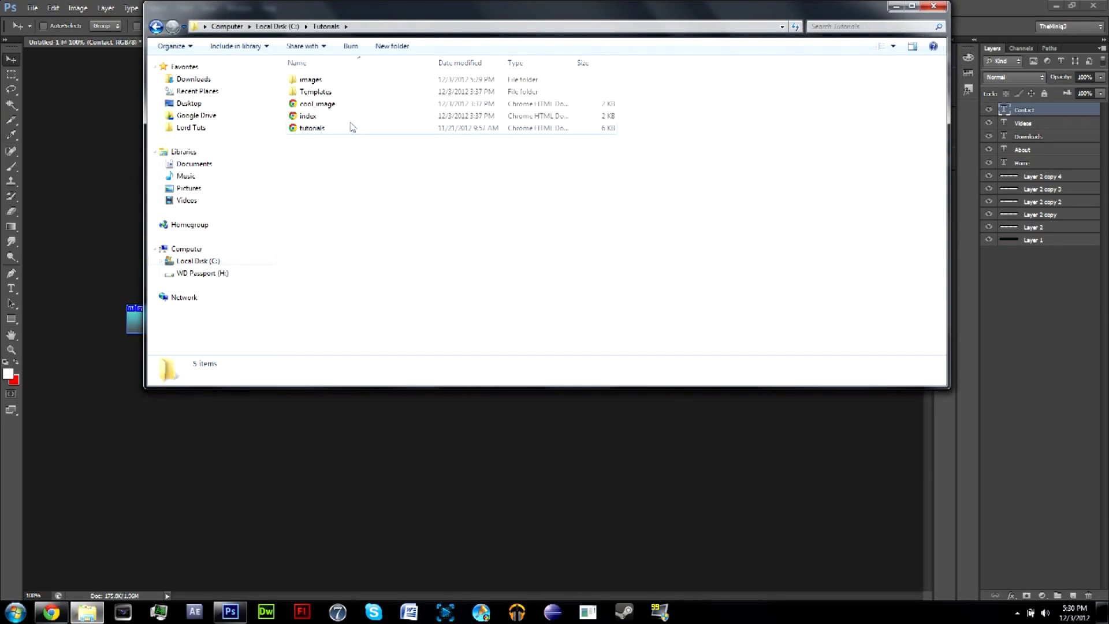
pyautogui.doubleClick(334, 82)
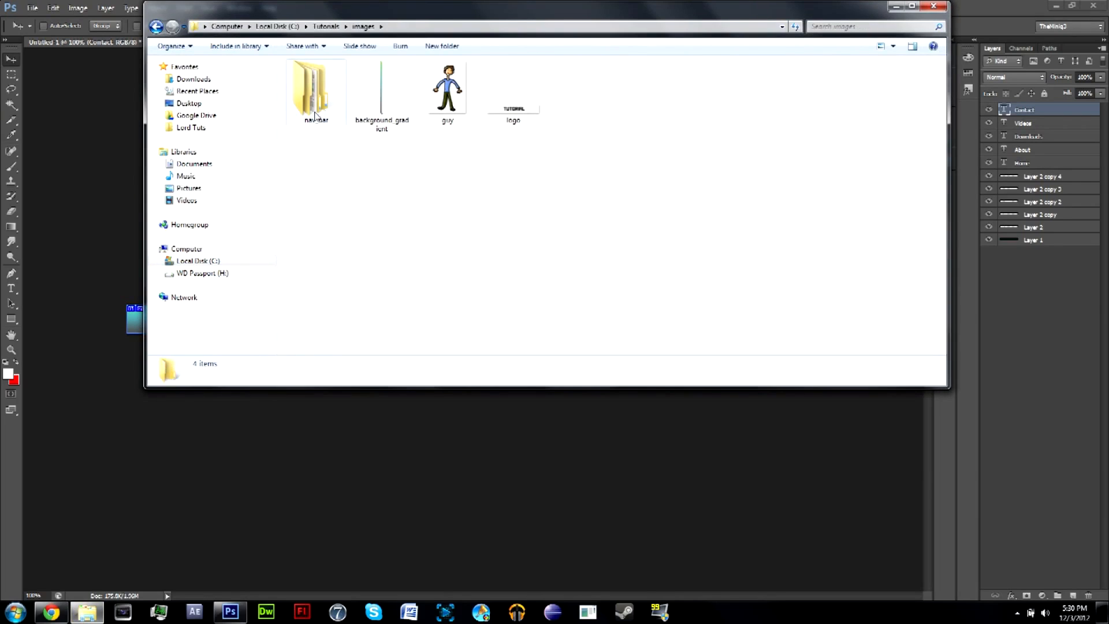
pyautogui.click(315, 114)
pyautogui.doubleClick(314, 114)
pyautogui.doubleClick(312, 79)
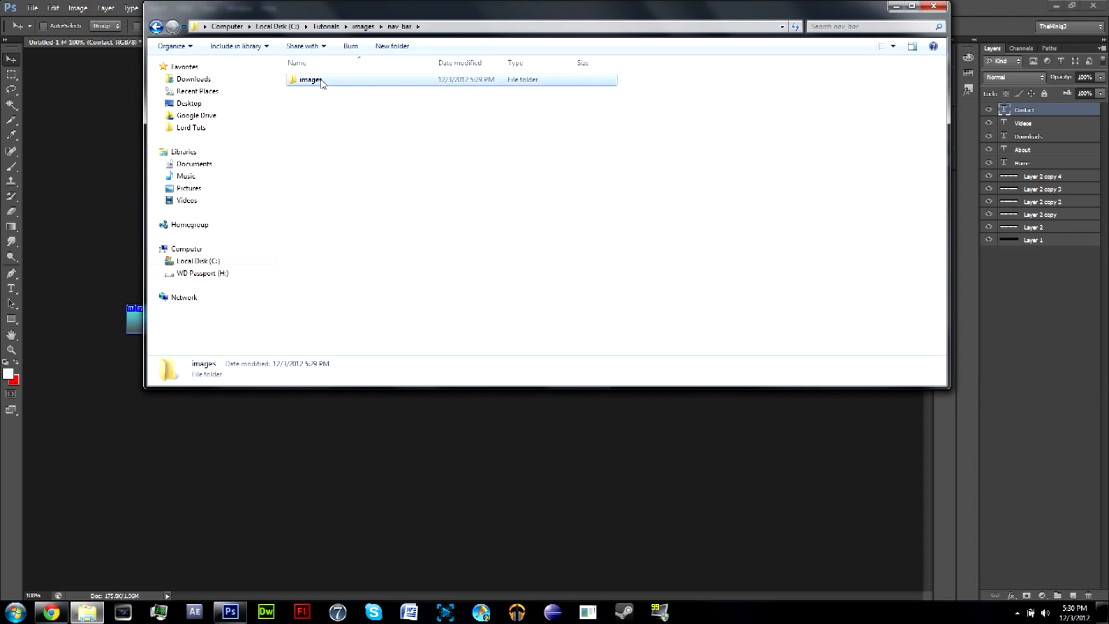
# Step: Examine the exported Home, About and Downloads slice images and minimise the Explorer window to return to Photoshop
pyautogui.moveTo(645, 164); pyautogui.dragTo(364, 146)
pyautogui.click(327, 111)
pyautogui.click(385, 109)
pyautogui.click(448, 113)
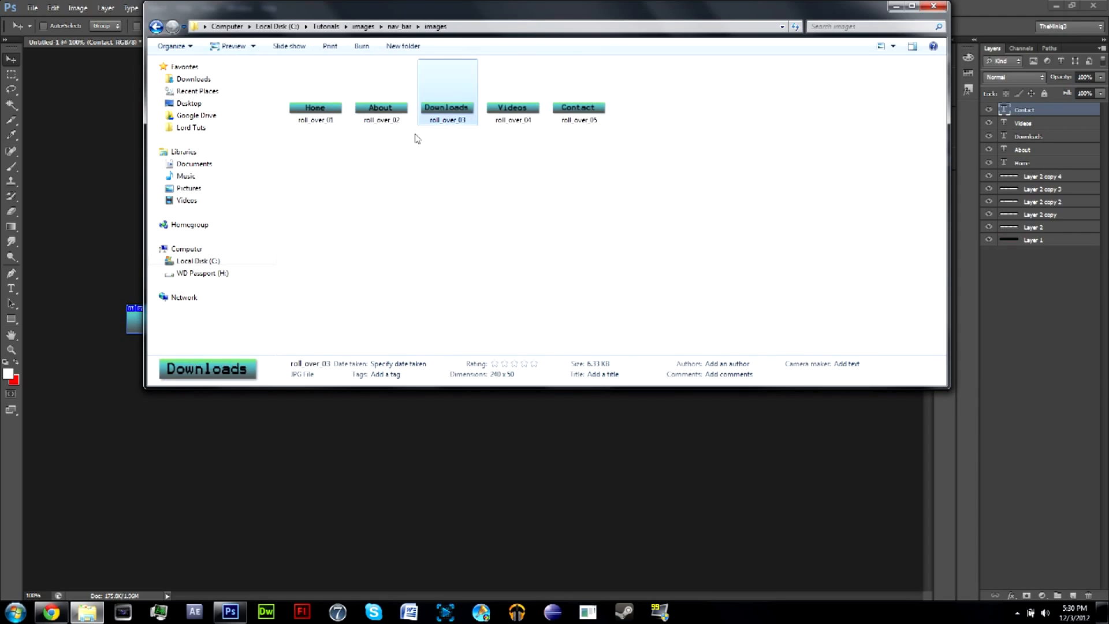
pyautogui.click(358, 137)
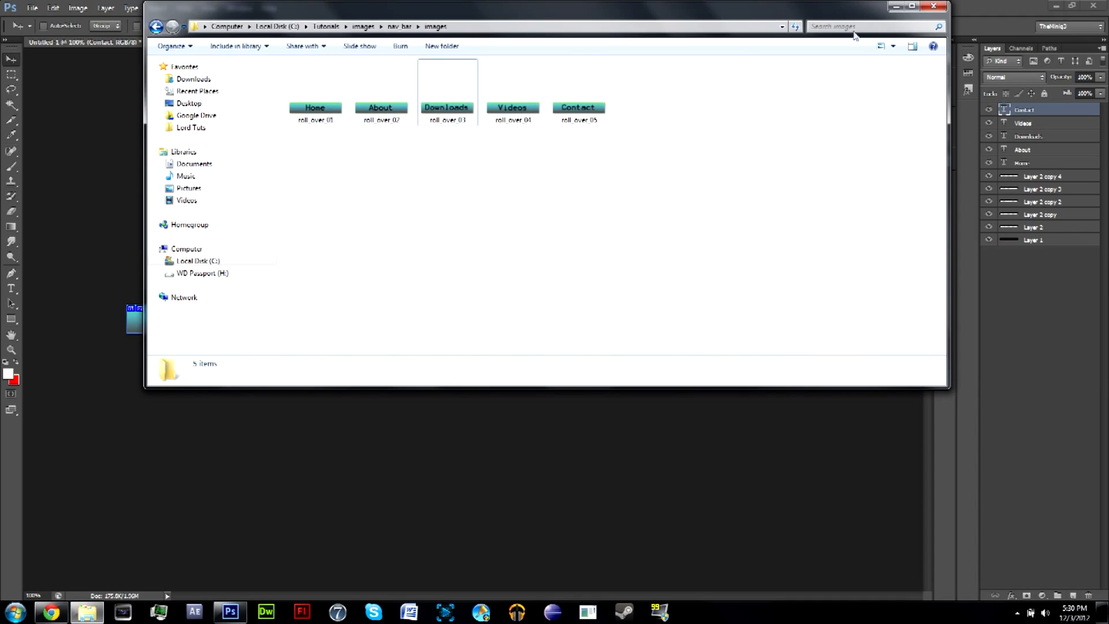
pyautogui.click(896, 6)
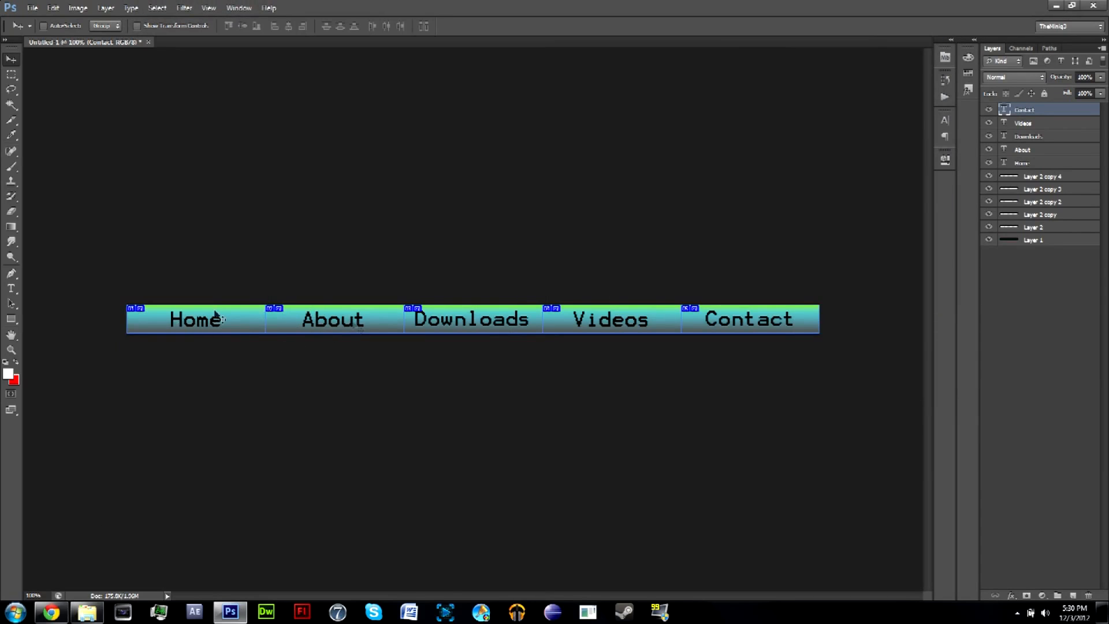
# Step: Hide all five Layer 2 highlight layers and save every slice for web as JPEG in the nav_bar folder under the file name roll_default
pyautogui.click(989, 177)
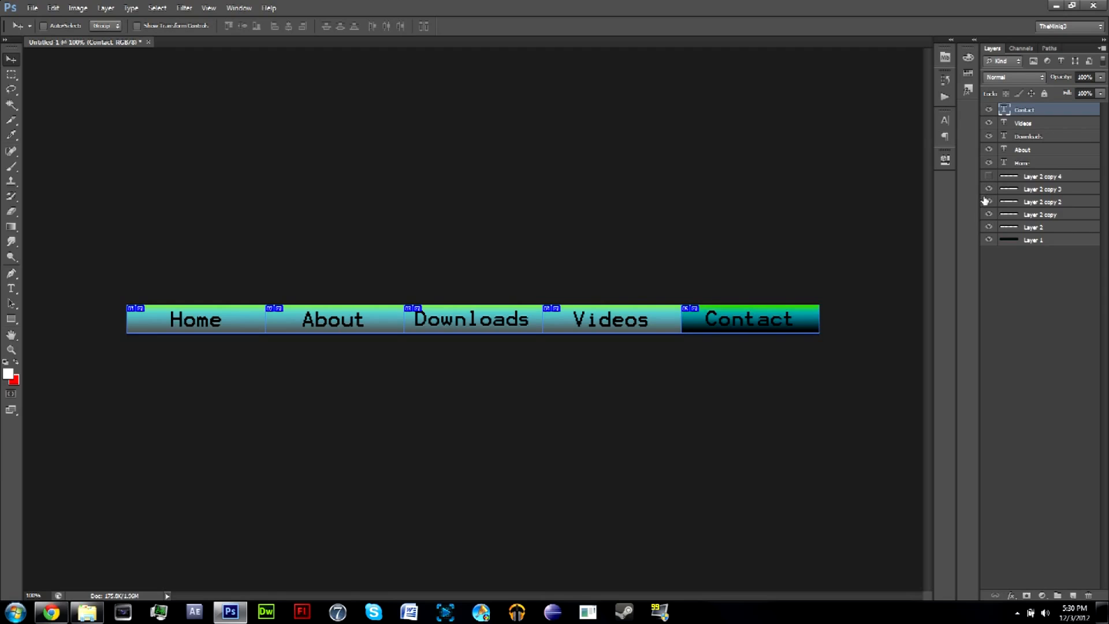
pyautogui.moveTo(986, 194); pyautogui.dragTo(988, 230)
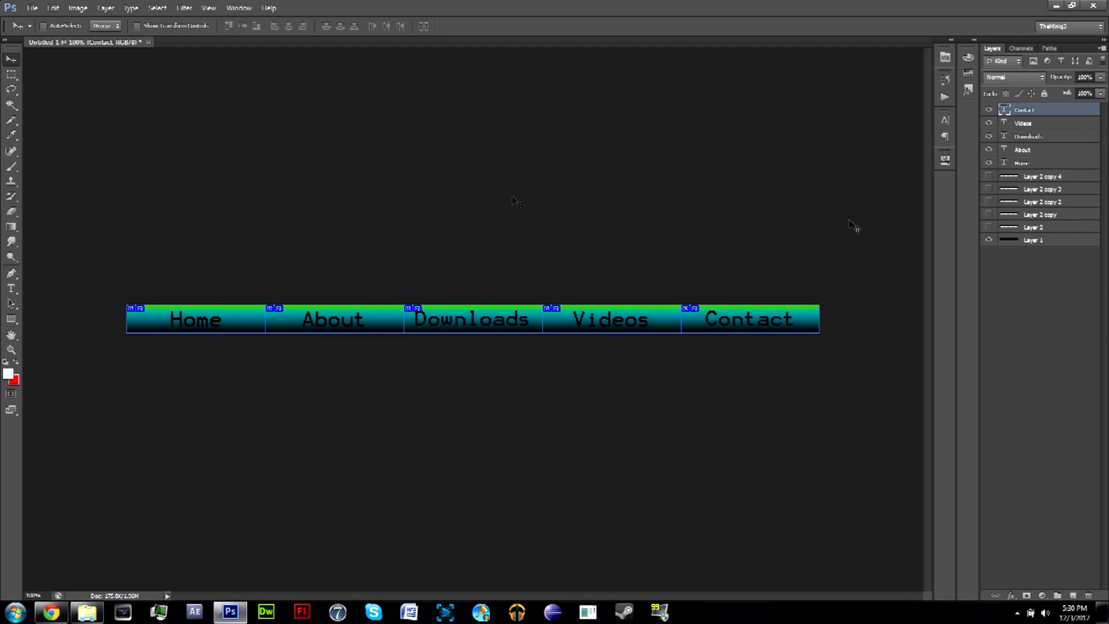
pyautogui.click(33, 8)
pyautogui.click(57, 168)
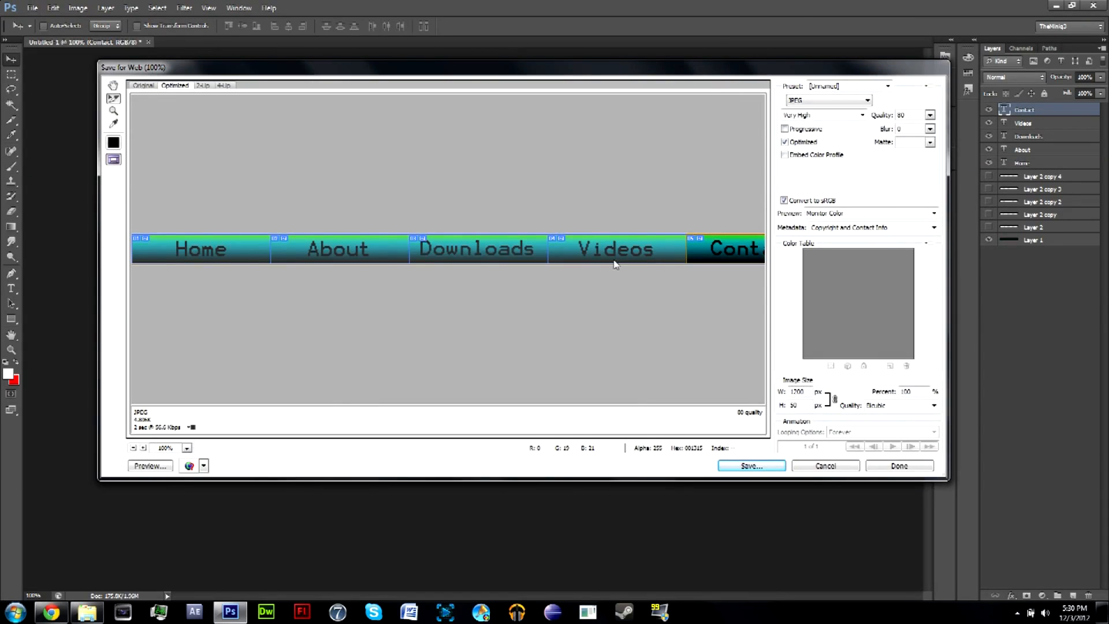
pyautogui.click(737, 466)
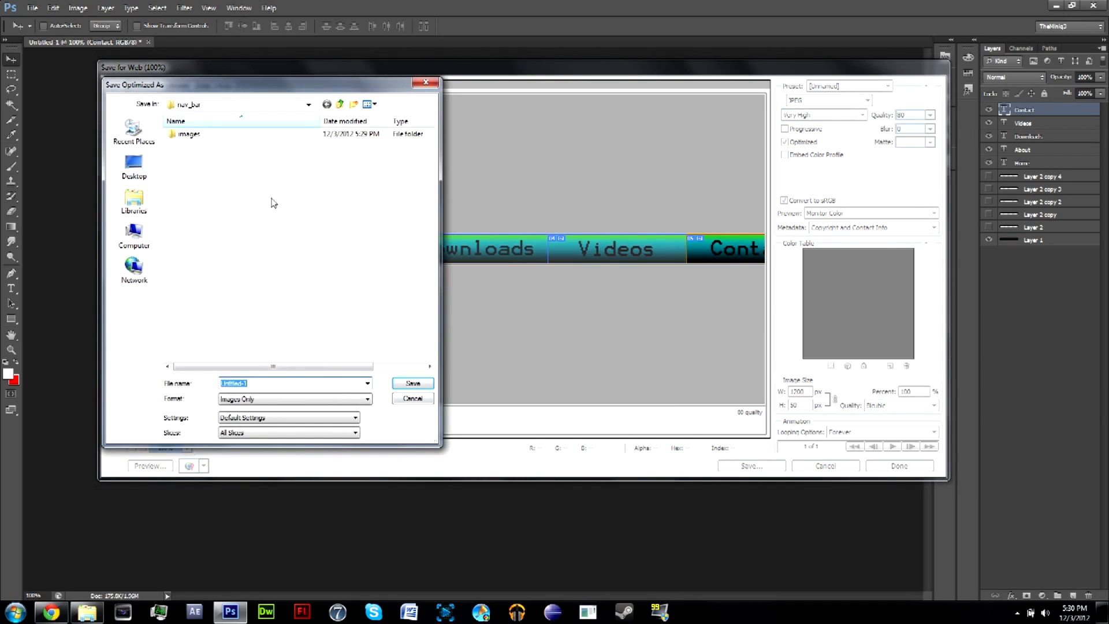
pyautogui.write('roll_default')
pyautogui.press('Return')
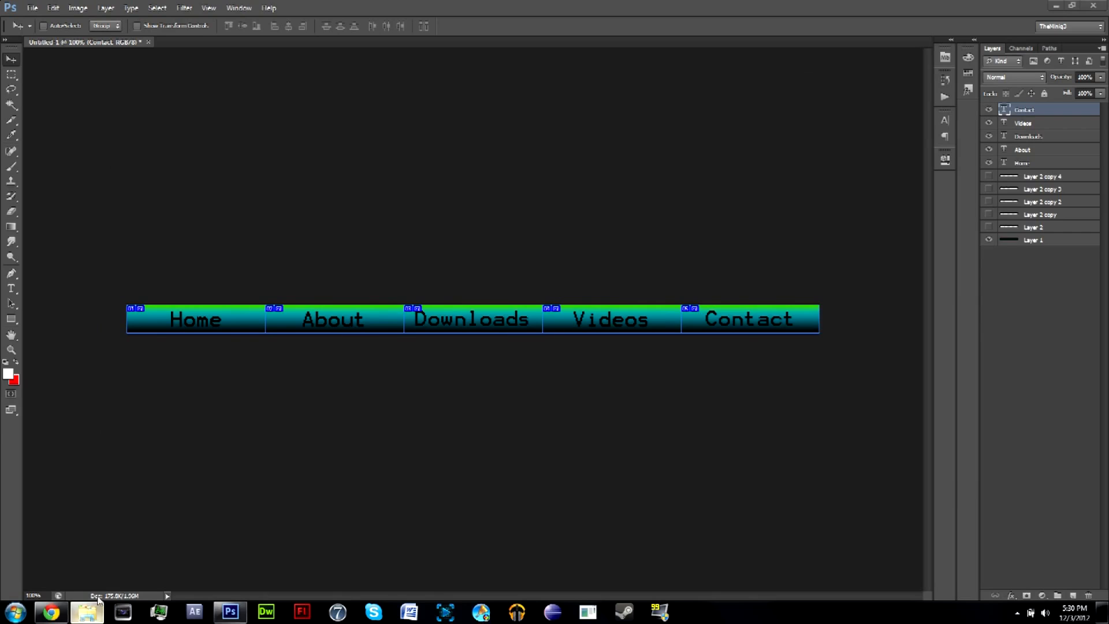
# Step: Switch to Windows Explorer, compare the exported roll_default and roll_over slice images, and move on to main_template.dwt in Dreamweaver
pyautogui.click(95, 611)
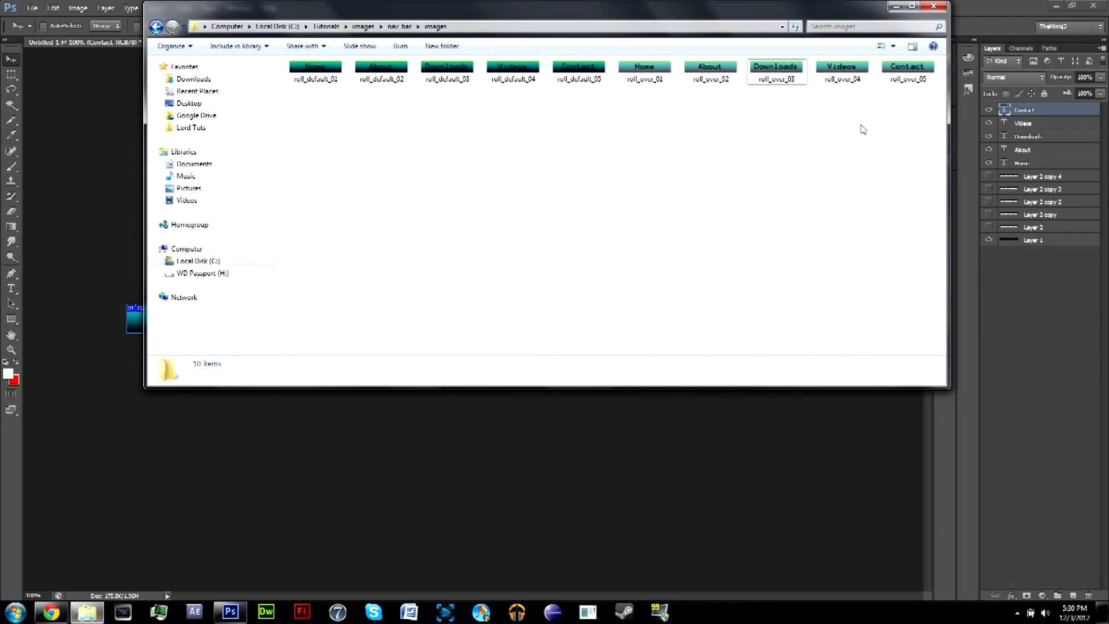
pyautogui.moveTo(918, 122); pyautogui.dragTo(305, 68)
pyautogui.click(414, 203)
pyautogui.click(332, 62)
pyautogui.click(405, 72)
pyautogui.click(799, 66)
pyautogui.click(690, 219)
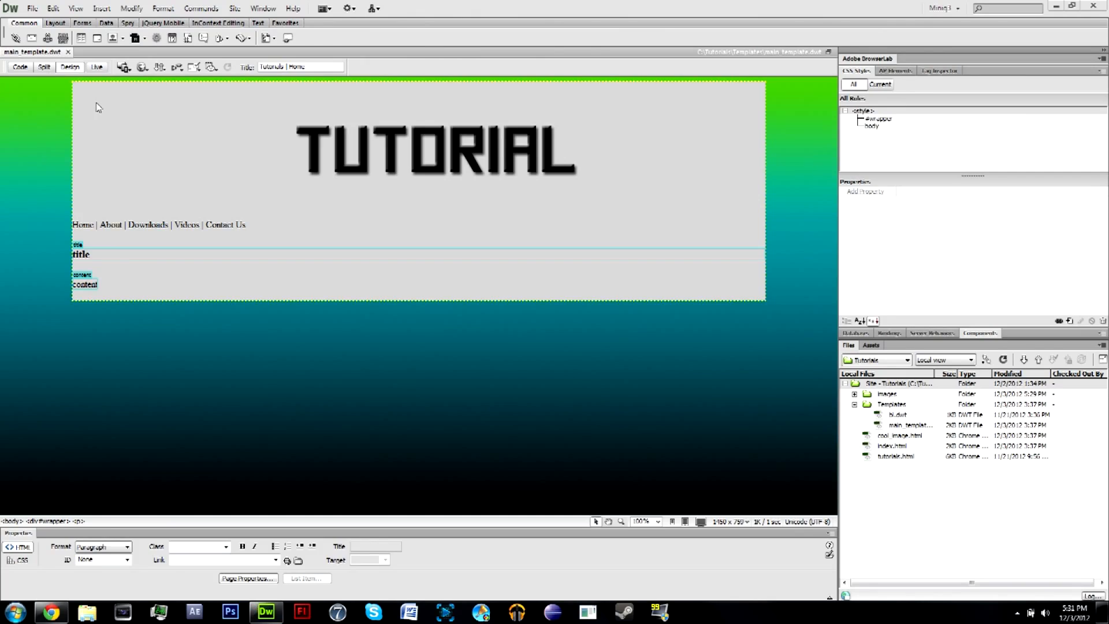
# Step: Delete the line of text navigation links below the logo and start a rollover image there named nav_bar_home
pyautogui.moveTo(246, 227); pyautogui.dragTo(77, 229)
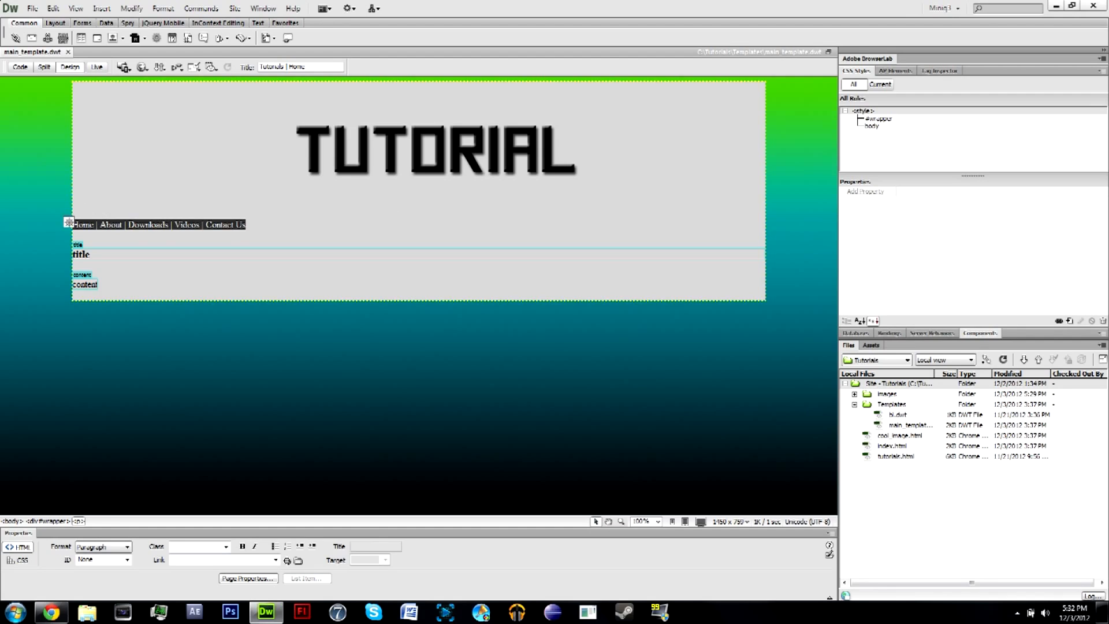
pyautogui.press('Delete')
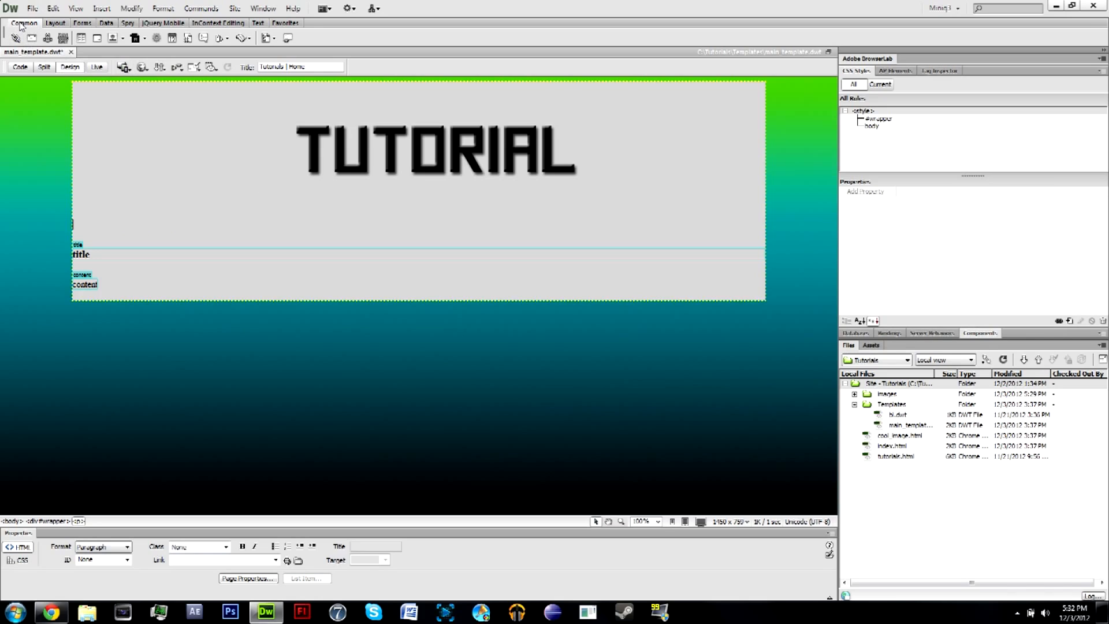
pyautogui.click(123, 38)
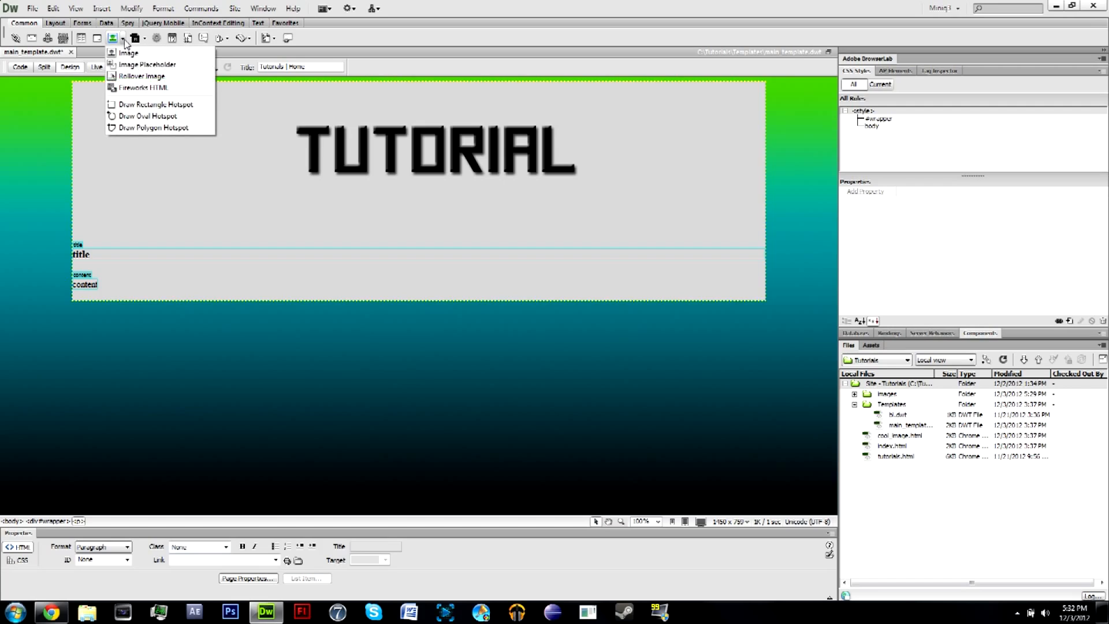
pyautogui.click(153, 76)
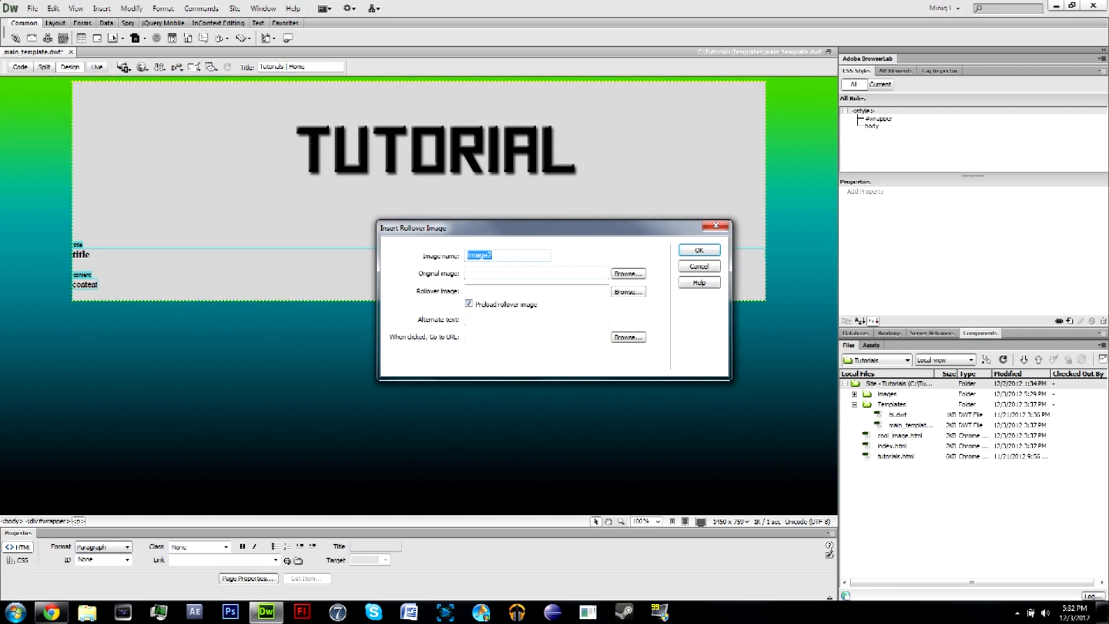
pyautogui.write('H')
# Step: Set the original image to roll_default_01 from the site's images/nav_bar/images folder
pyautogui.click(636, 275)
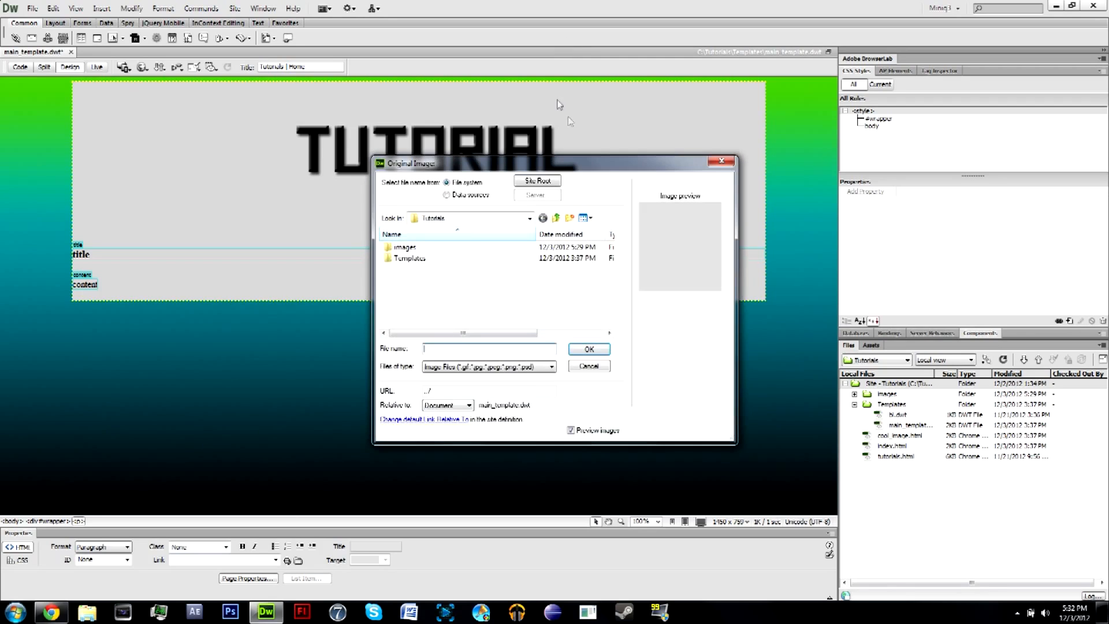
pyautogui.click(553, 184)
pyautogui.doubleClick(405, 247)
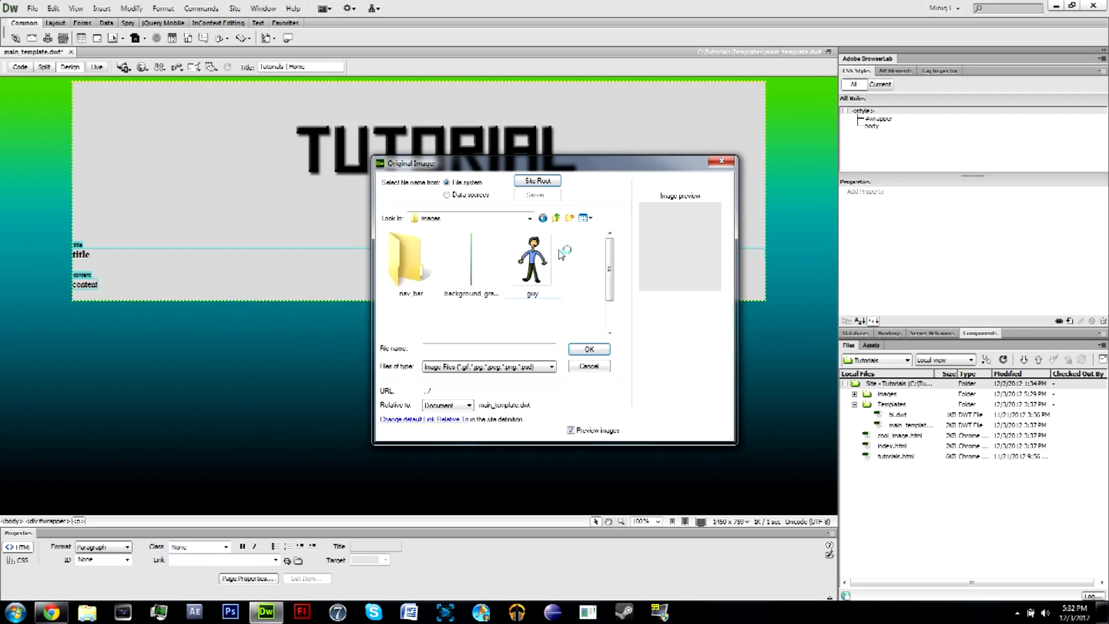
pyautogui.doubleClick(412, 263)
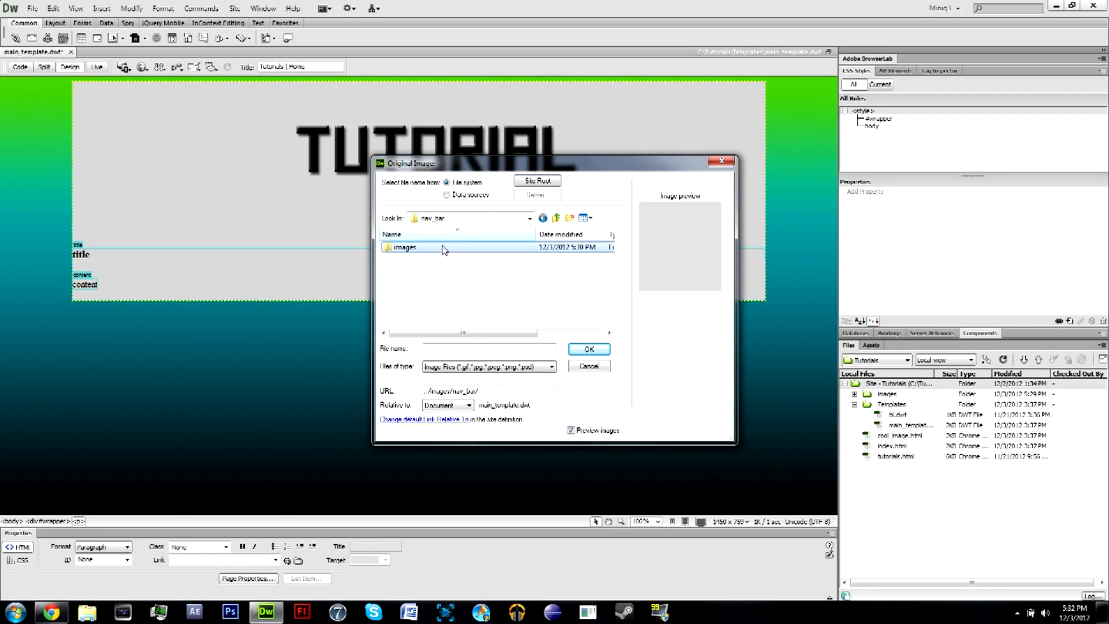
pyautogui.doubleClick(441, 248)
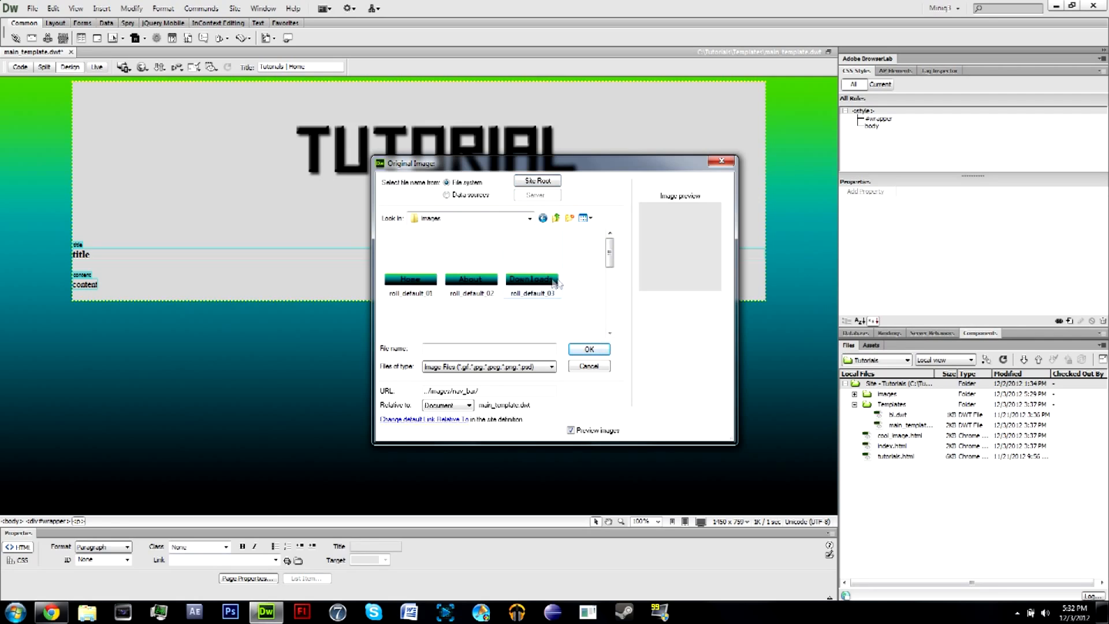
pyautogui.click(420, 287)
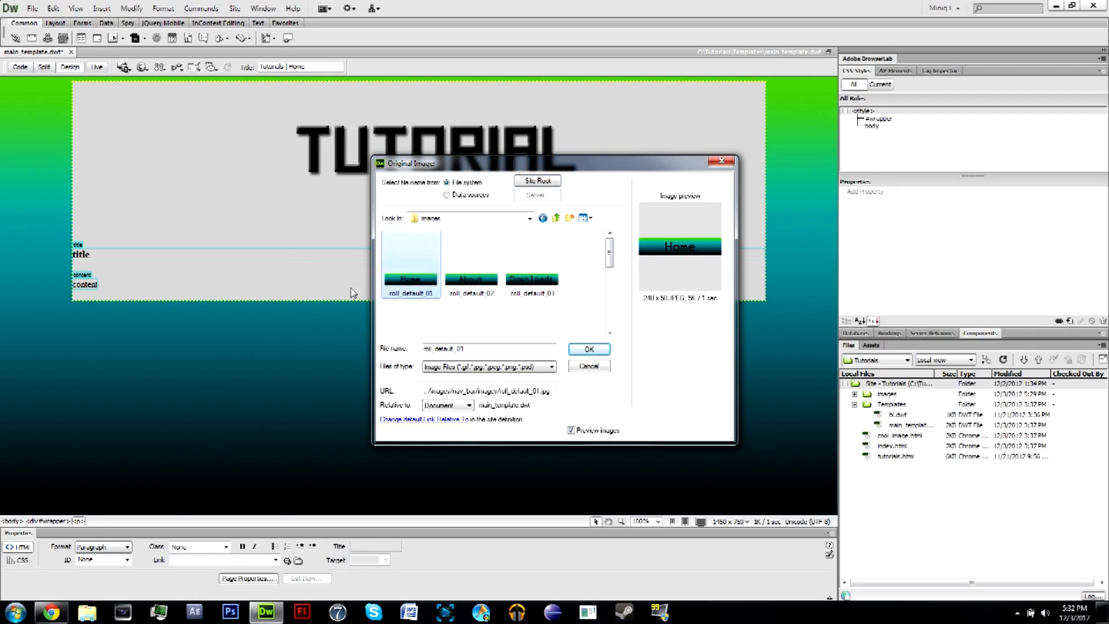
pyautogui.click(588, 349)
# Step: Set the rollover image to roll_over_01 and insert the Home button into the template
pyautogui.click(621, 293)
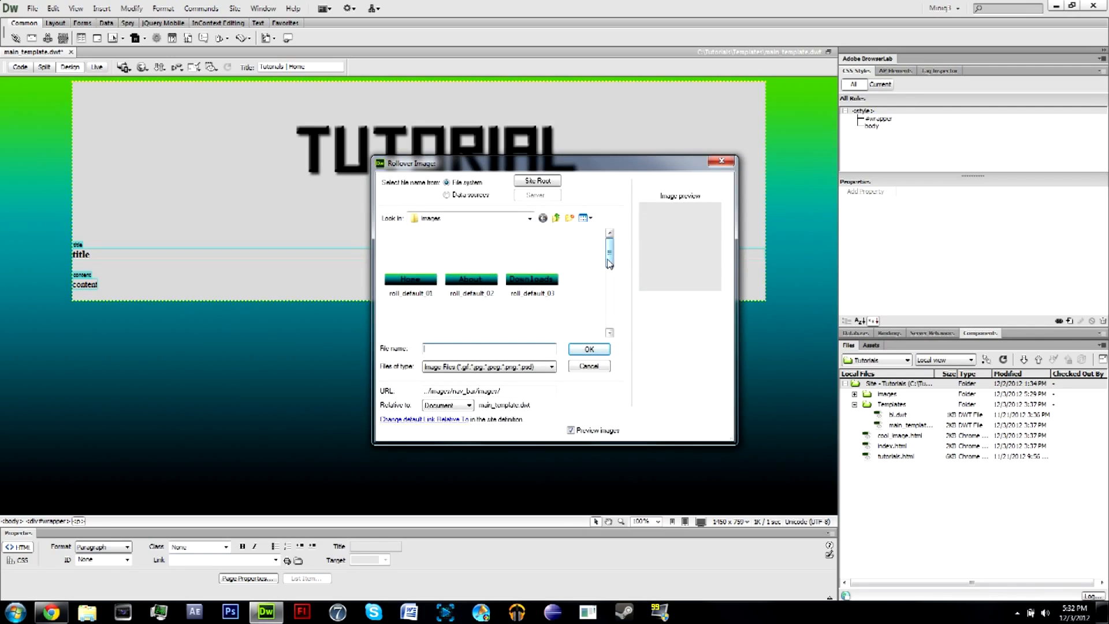
pyautogui.moveTo(611, 262); pyautogui.dragTo(610, 278)
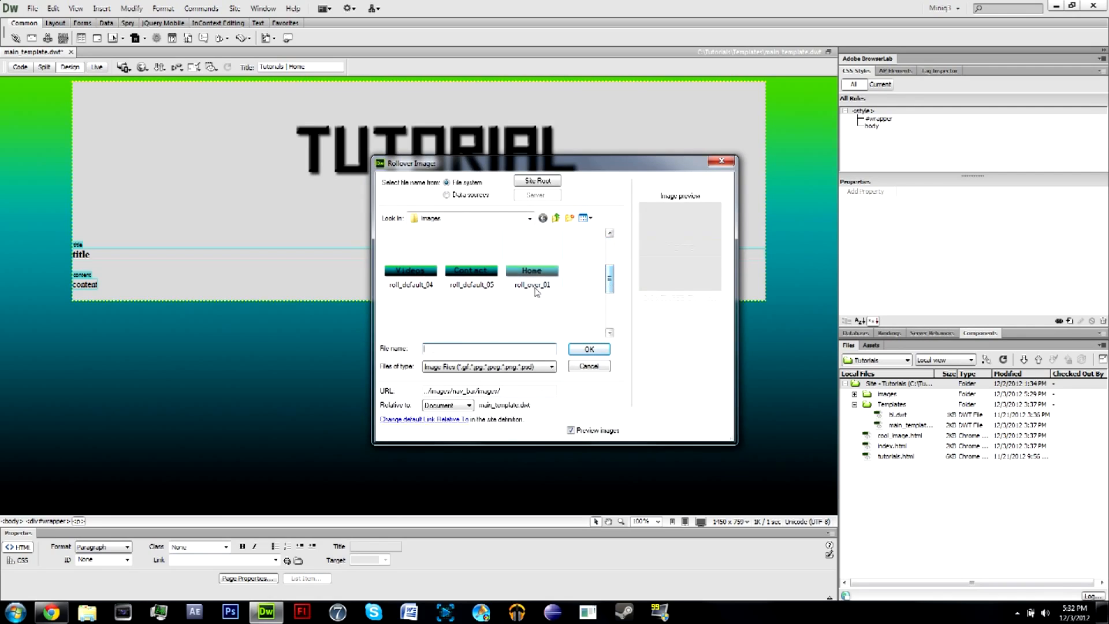
pyautogui.click(532, 277)
pyautogui.click(607, 349)
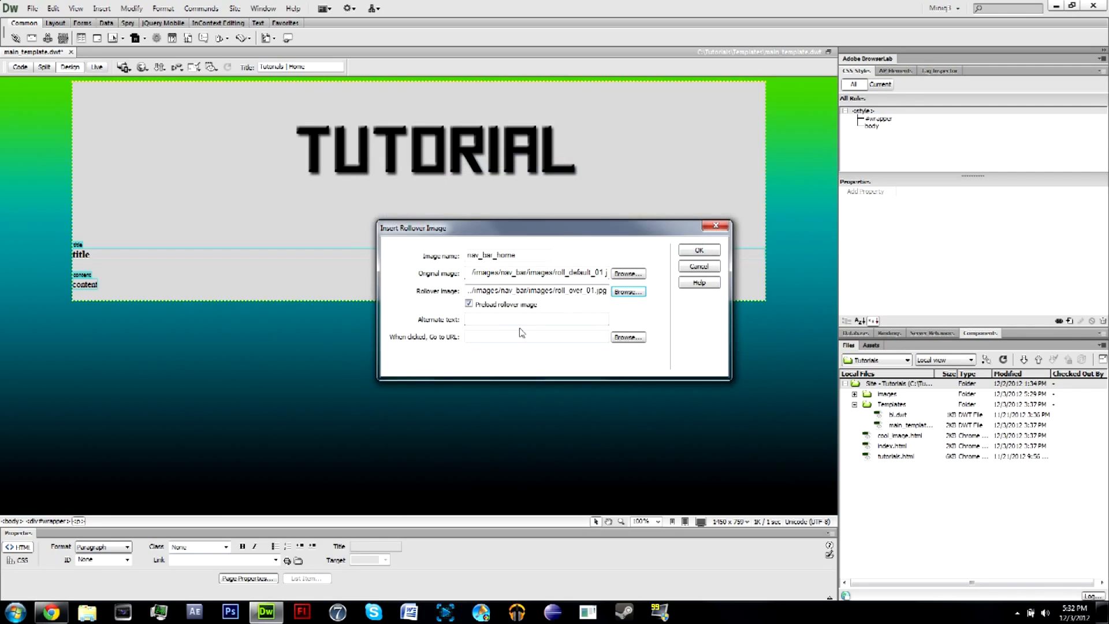
pyautogui.click(498, 337)
pyautogui.hotkey('shift', 'Tab')
pyautogui.click(700, 250)
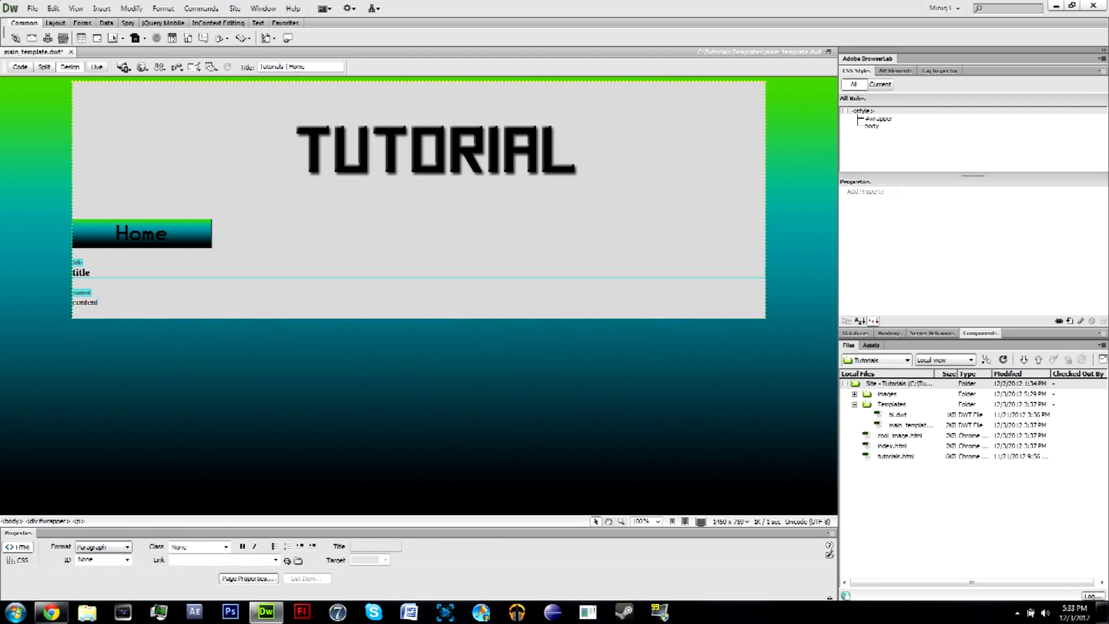
# Step: Save main_template.dwt and update cool_image.html and index.html, which are based on it
pyautogui.click(161, 240)
pyautogui.click(144, 67)
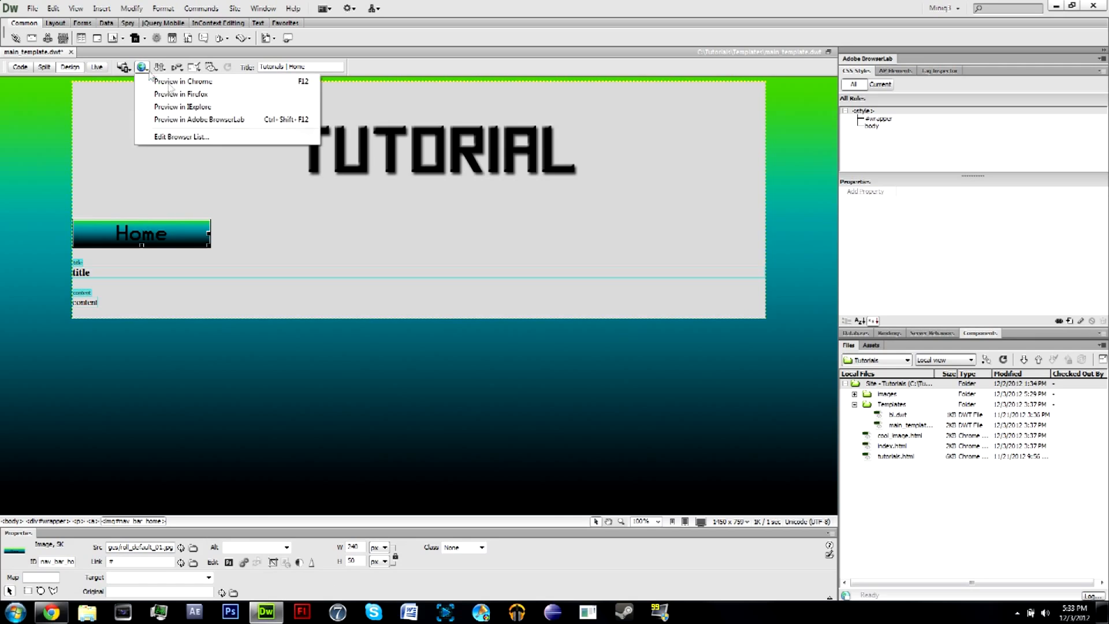
pyautogui.click(245, 203)
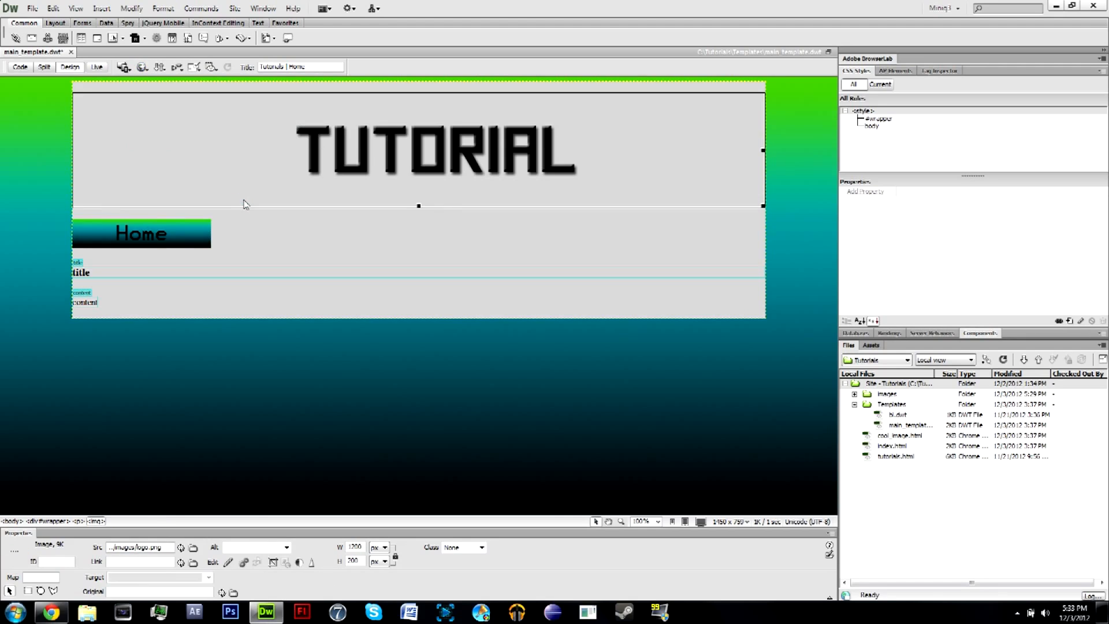
pyautogui.hotkey('ctrl', 's')
pyautogui.press('Return')
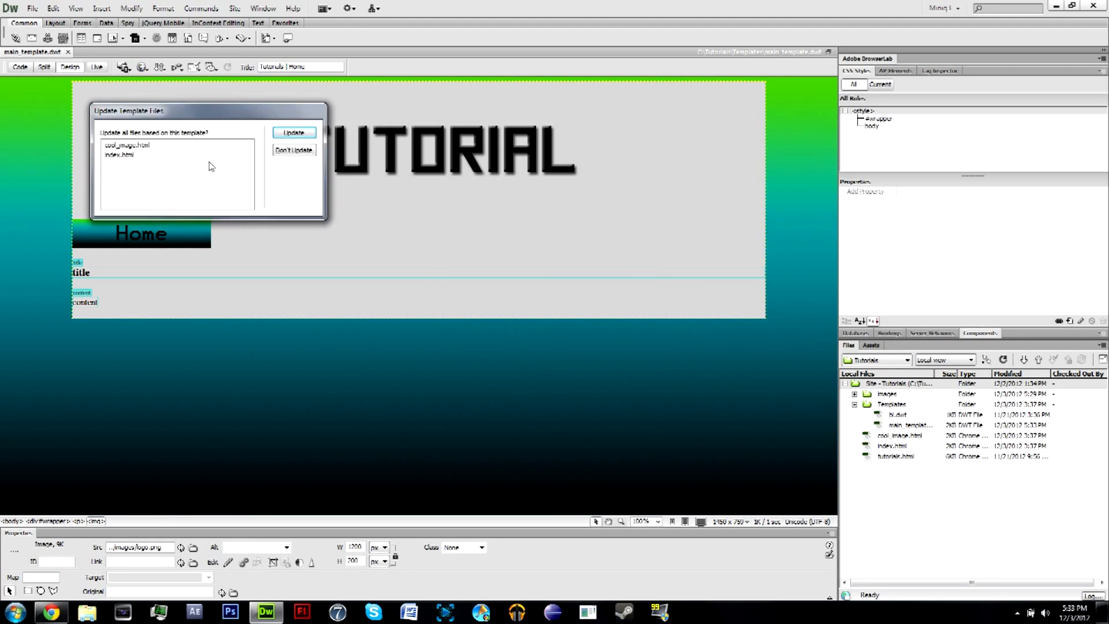
pyautogui.press('Return')
pyautogui.press('Return')
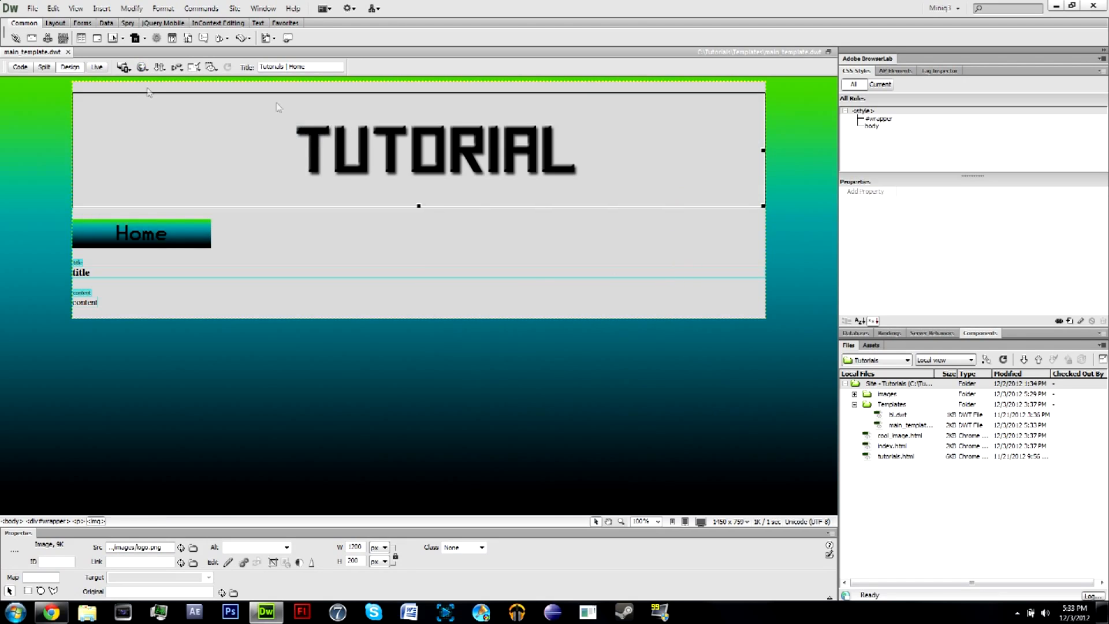
# Step: Preview the template in Chrome to check the Home rollover button, and return to Dreamweaver
pyautogui.click(141, 65)
pyautogui.click(252, 87)
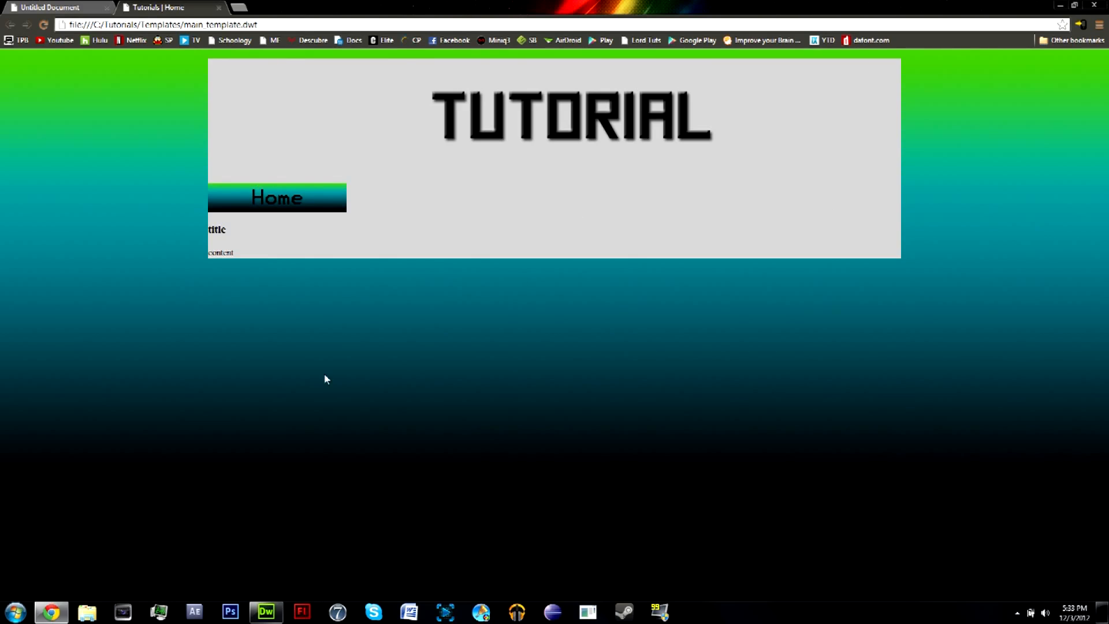
pyautogui.click(265, 612)
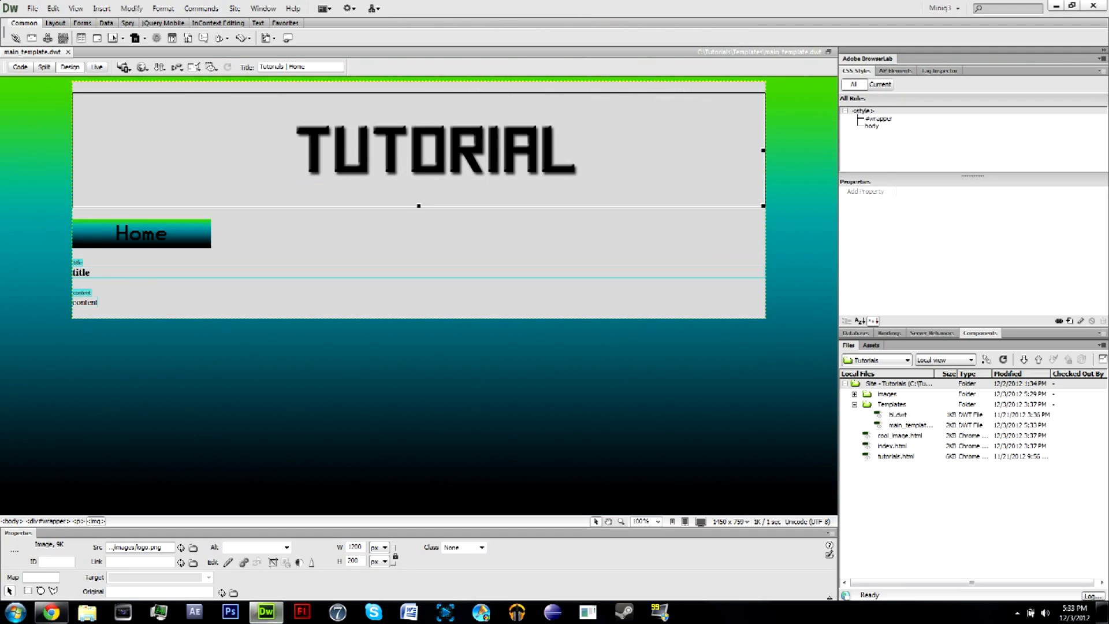
# Step: Start inserting a rollover image directly after the Home button, beginning its name with nav_bar_
pyautogui.click(250, 234)
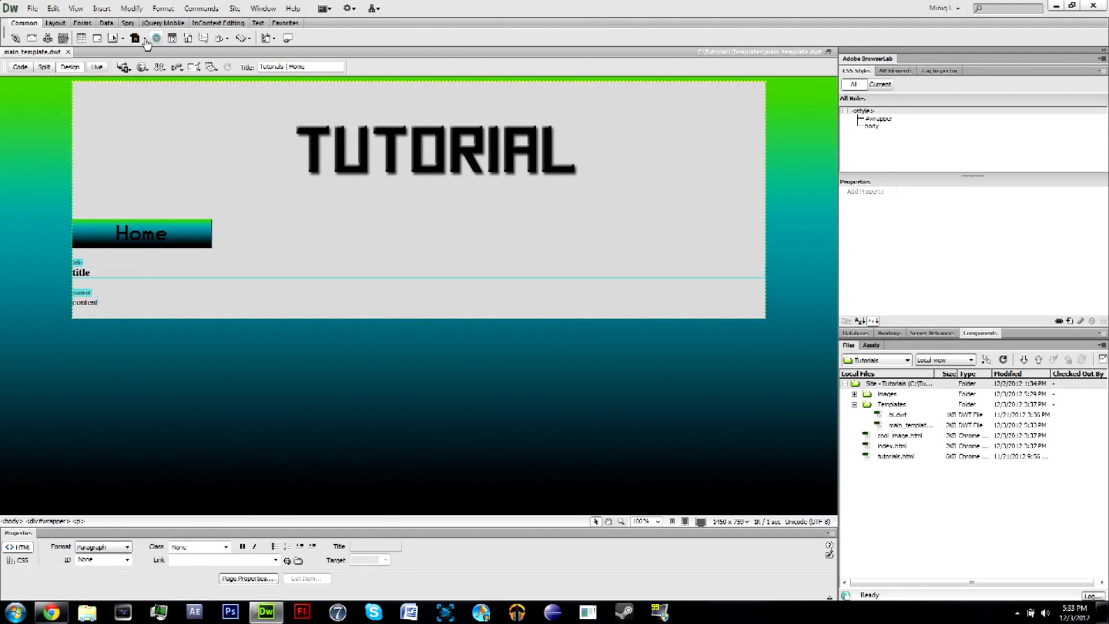
pyautogui.click(114, 38)
pyautogui.write('roll')
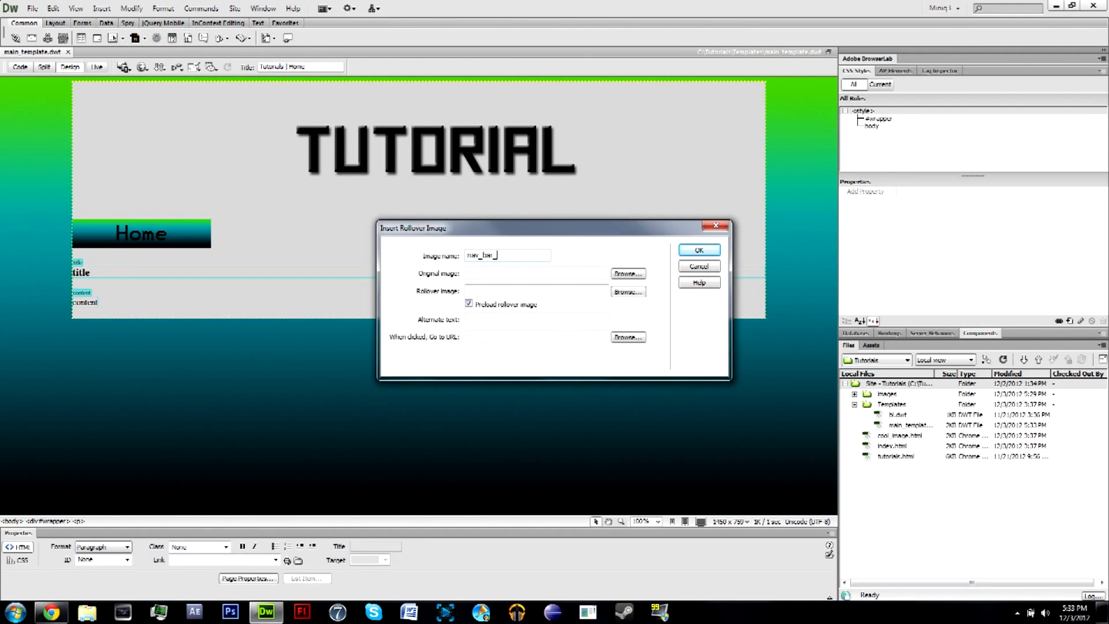
# Step: Switch to Windows Explorer, look through the Fraps folder on Local Disk (C:), and return to Dreamweaver
pyautogui.click(86, 611)
pyautogui.click(198, 260)
pyautogui.doubleClick(315, 116)
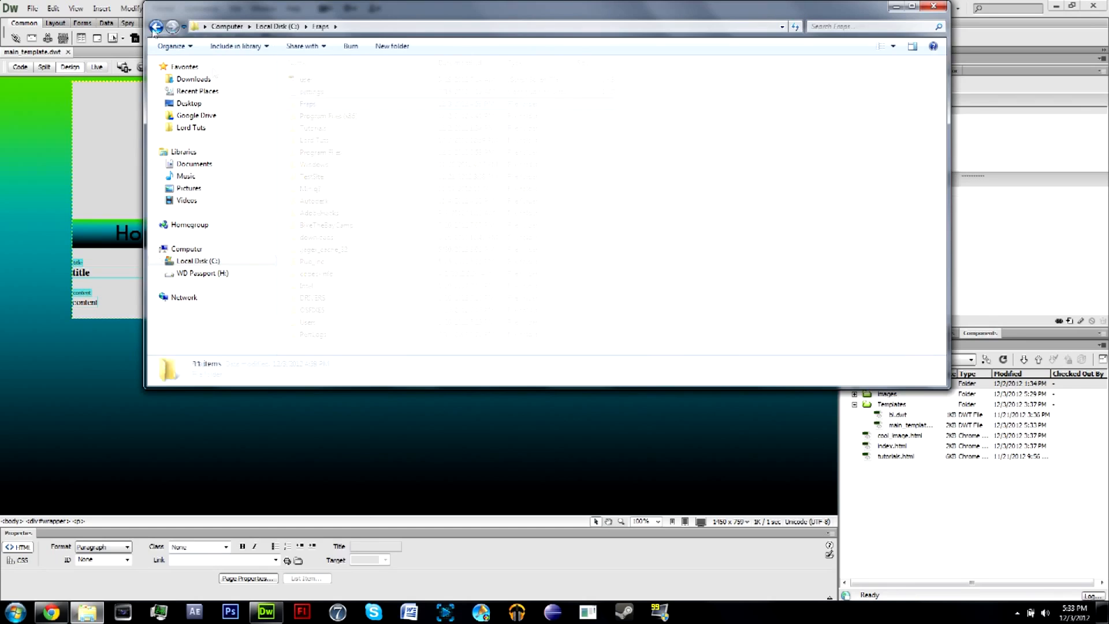
pyautogui.doubleClick(310, 79)
pyautogui.doubleClick(315, 84)
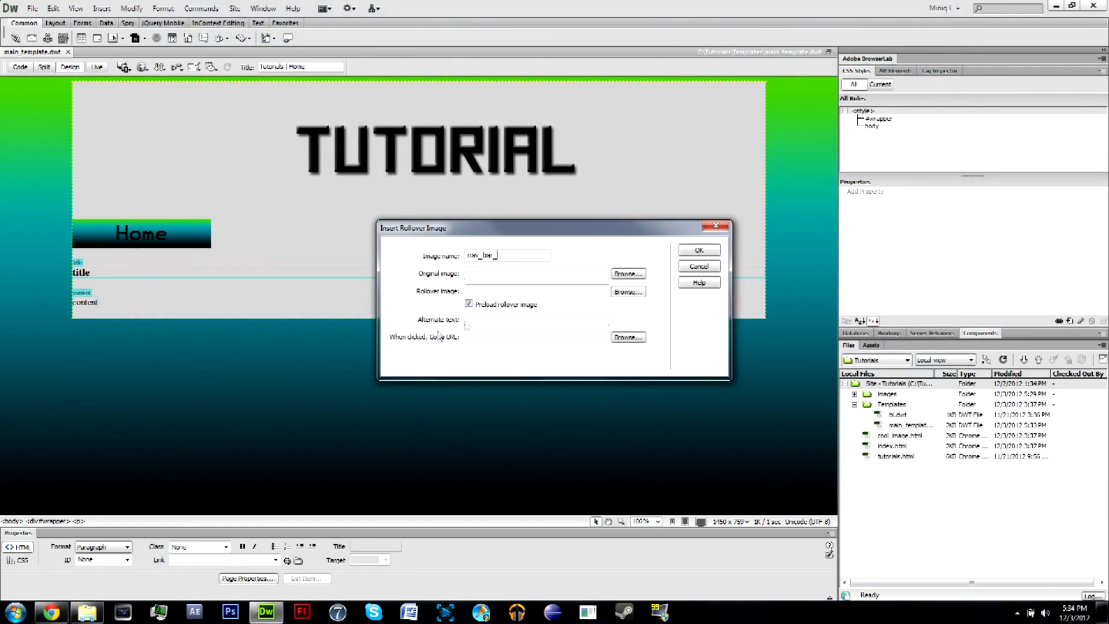
# Step: Complete the name as nav_bar_about and insert the About button with roll_default_02 as original and roll_over_02 as rollover image
pyautogui.write('about')
pyautogui.click(628, 274)
pyautogui.doubleClick(471, 271)
pyautogui.click(628, 292)
pyautogui.moveTo(608, 248); pyautogui.dragTo(609, 300)
pyautogui.doubleClick(411, 283)
pyautogui.press('Return')
# Step: Insert a rollover image named nav_bar_downloads after the About button, using roll_default_03 as original and roll_over_03 as rollover image
pyautogui.click(113, 37)
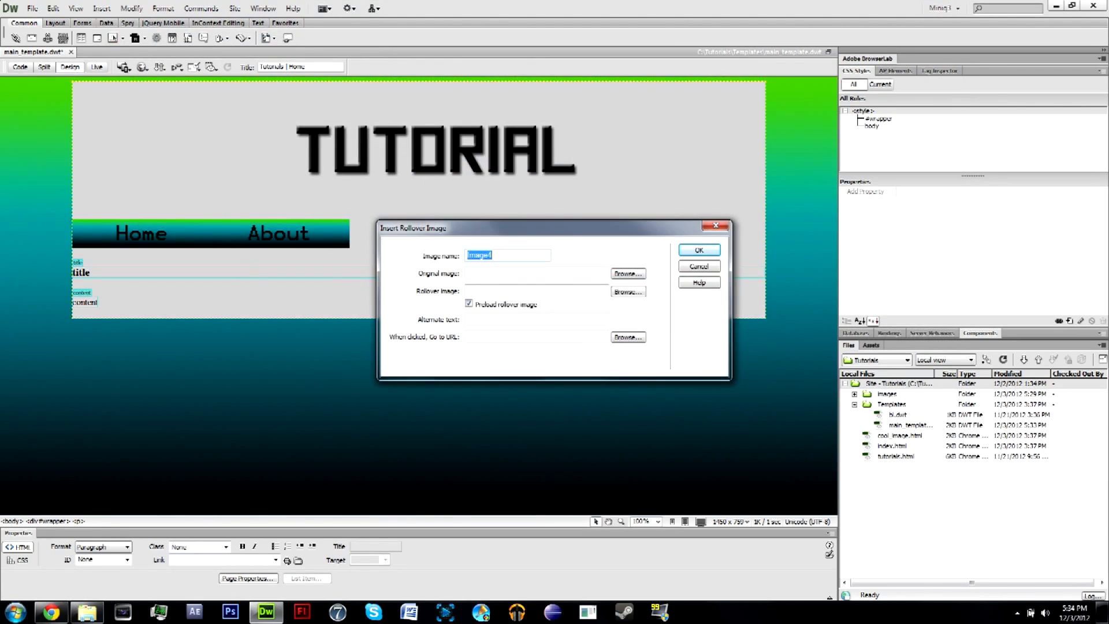
pyautogui.write('nav_bar_downloads')
pyautogui.click(629, 274)
pyautogui.moveTo(609, 254); pyautogui.dragTo(615, 301)
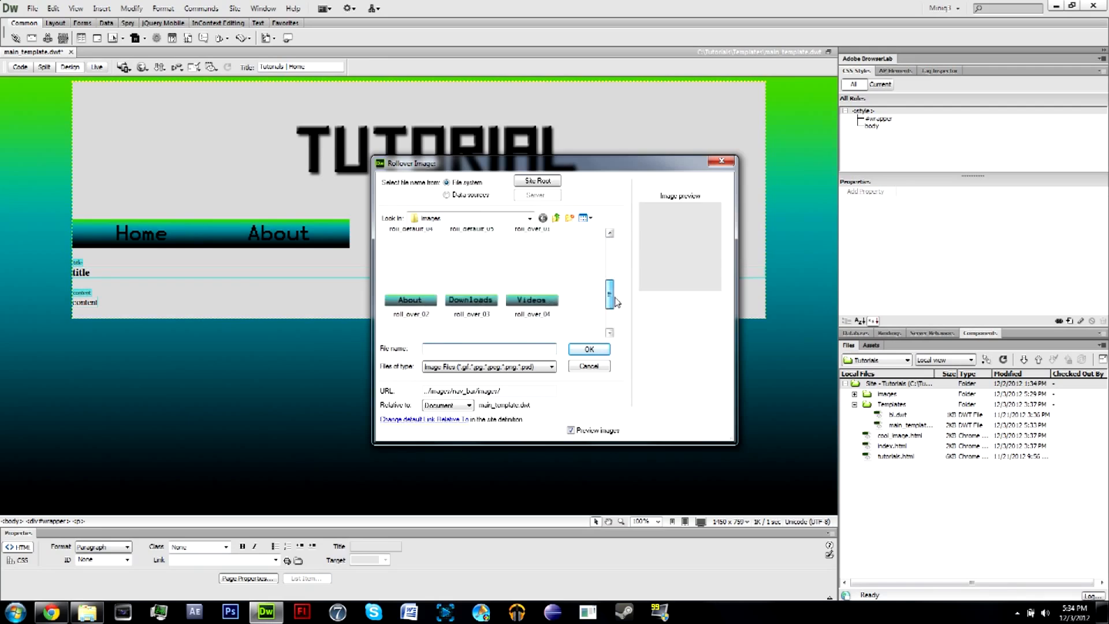
pyautogui.doubleClick(472, 302)
pyautogui.click(698, 250)
# Step: Insert the Videos rollover button after Downloads with a name beginning nav_bar_, using roll_default_04 as original and roll_over_04 as rollover image
pyautogui.click(113, 39)
pyautogui.write('rol')
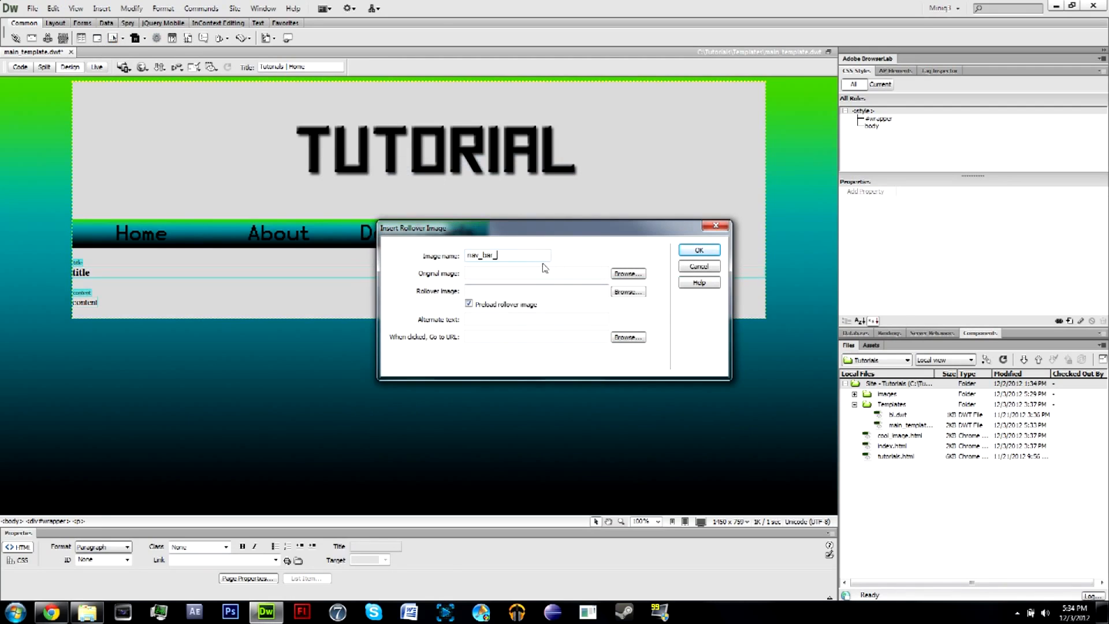
pyautogui.click(628, 274)
pyautogui.doubleClick(531, 286)
pyautogui.click(629, 292)
pyautogui.moveTo(611, 307); pyautogui.dragTo(611, 318)
pyautogui.doubleClick(531, 253)
pyautogui.click(702, 250)
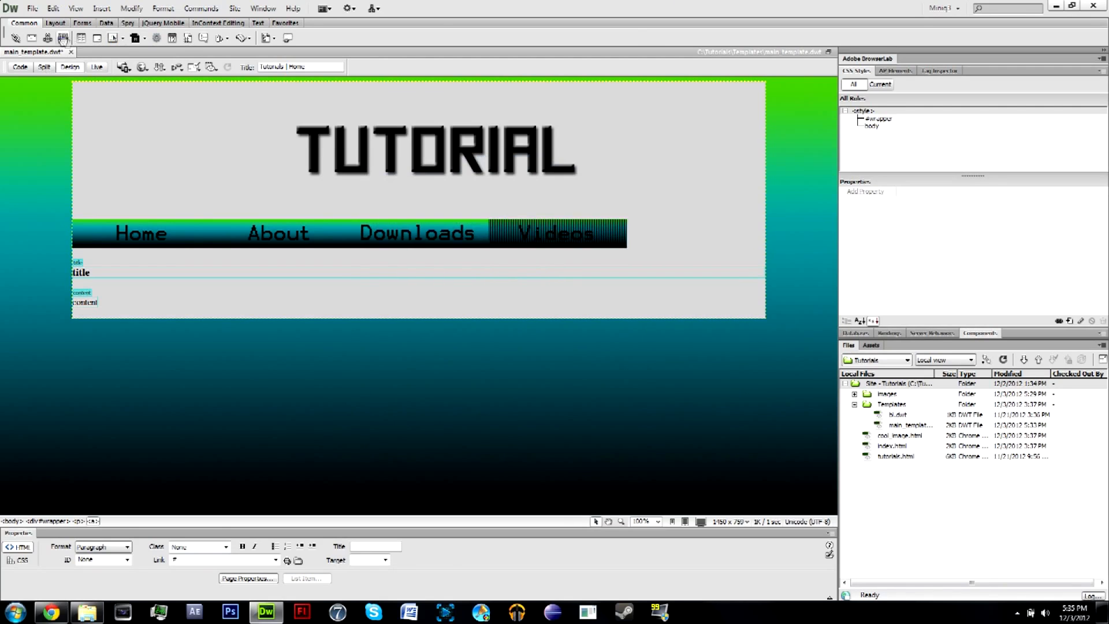
# Step: Insert a rollover image named nav_bar_contact after the Videos button, using roll_default_05 as original and roll_over_05 as rollover image
pyautogui.click(113, 38)
pyautogui.write('nav_bar')
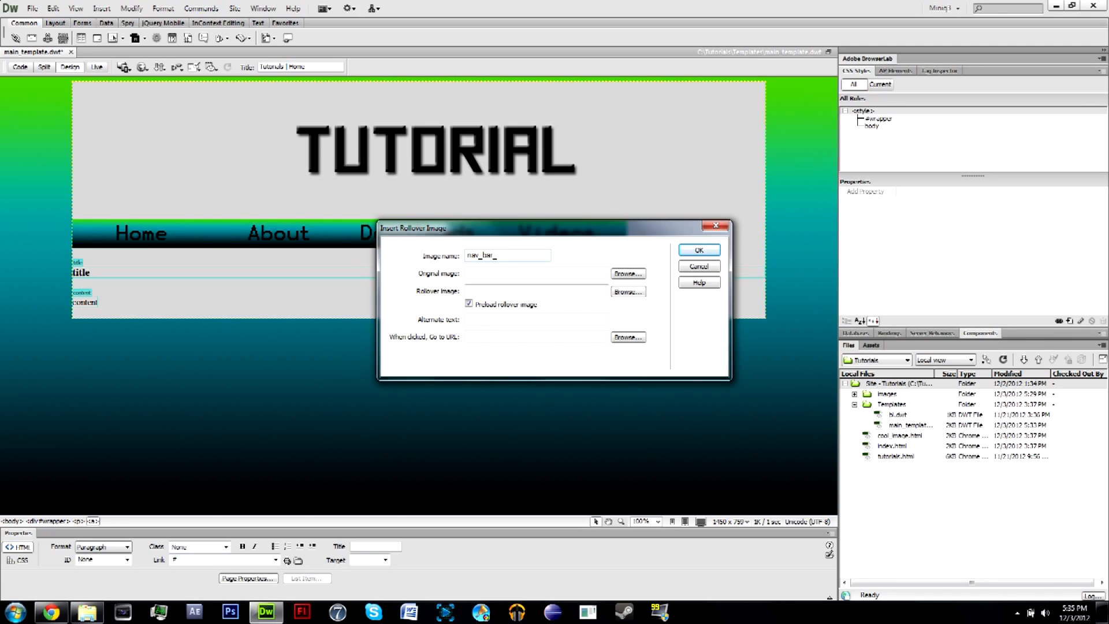
pyautogui.write('_contact')
pyautogui.click(629, 274)
pyautogui.moveTo(612, 263); pyautogui.dragTo(614, 286)
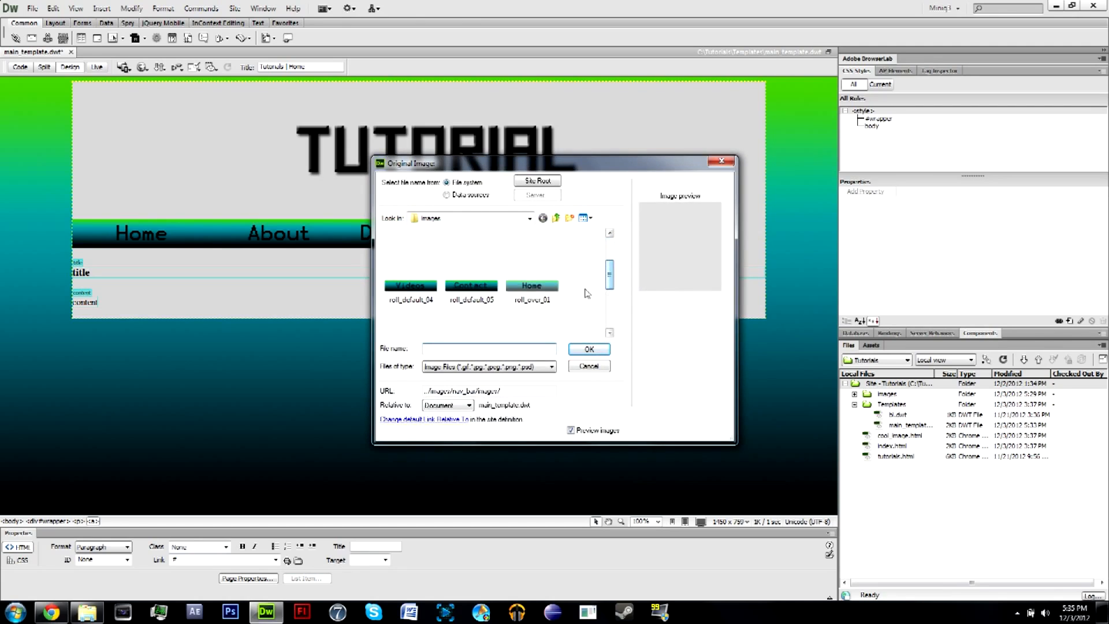
pyautogui.doubleClick(471, 285)
pyautogui.click(628, 292)
pyautogui.moveTo(611, 258); pyautogui.dragTo(620, 322)
pyautogui.doubleClick(437, 316)
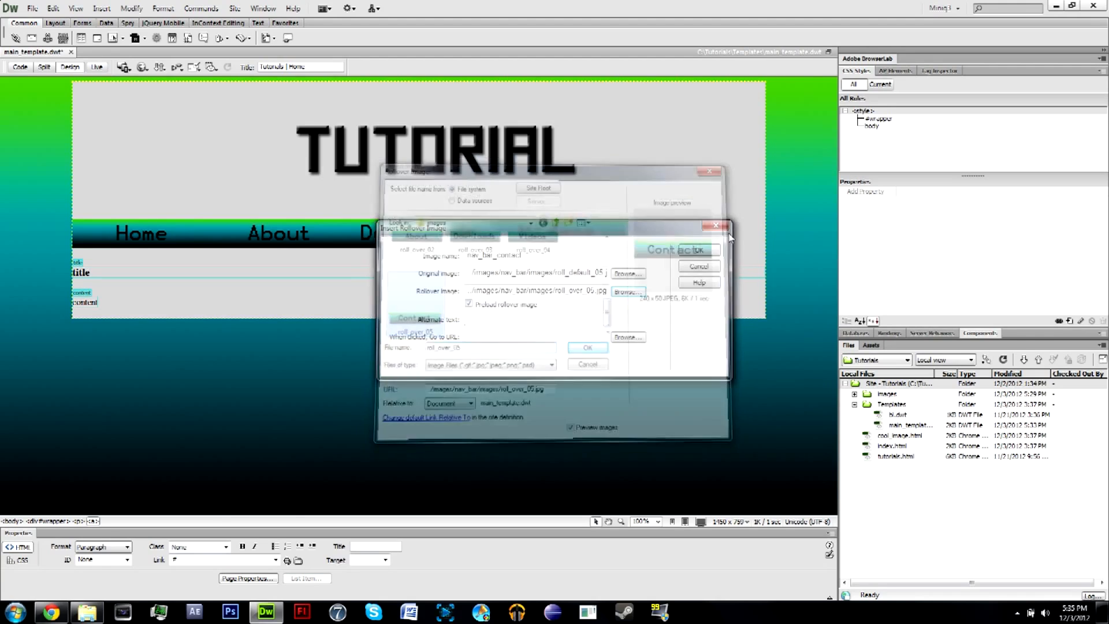
pyautogui.click(703, 247)
pyautogui.press('Right')
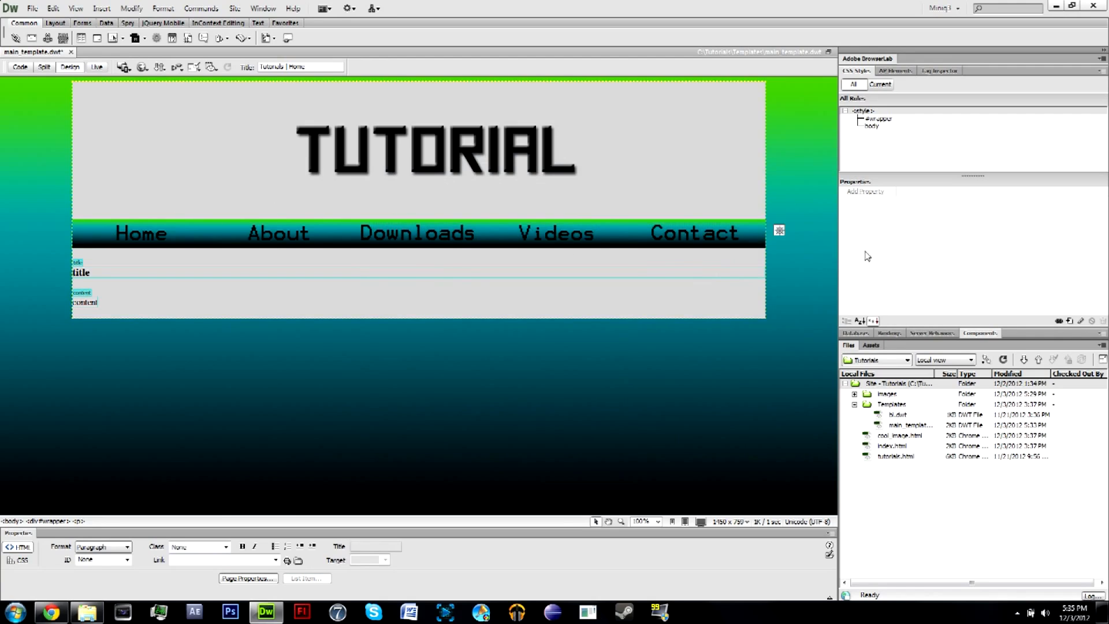
# Step: Save the template and update the pages based on it, cool_image.html and index.html
pyautogui.click(206, 236)
pyautogui.hotkey('ctrl', 's')
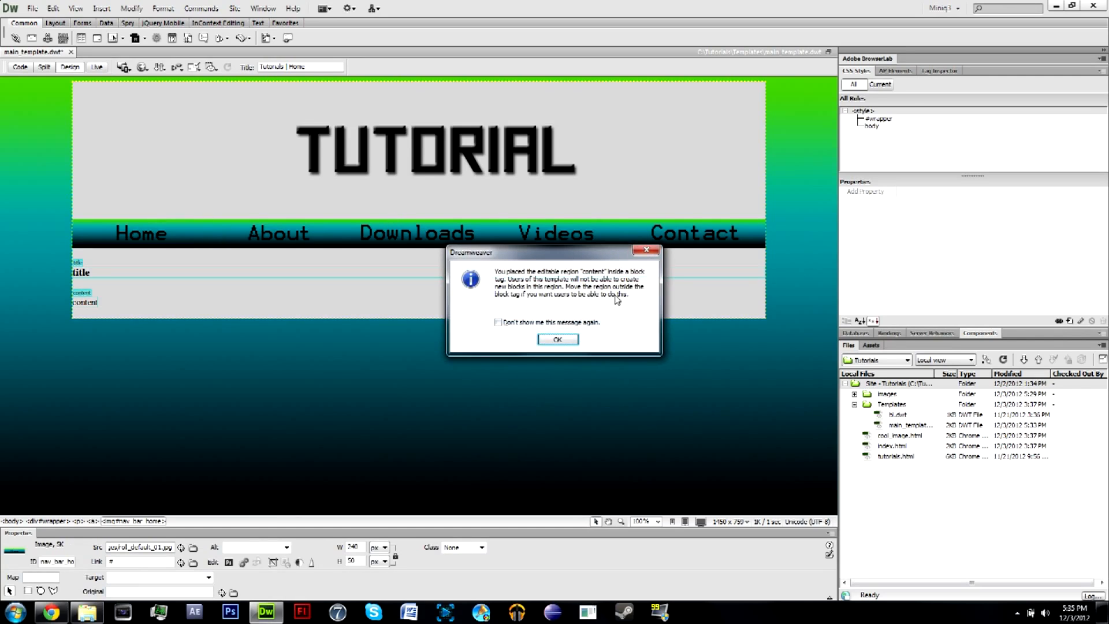
pyautogui.click(557, 339)
pyautogui.click(640, 308)
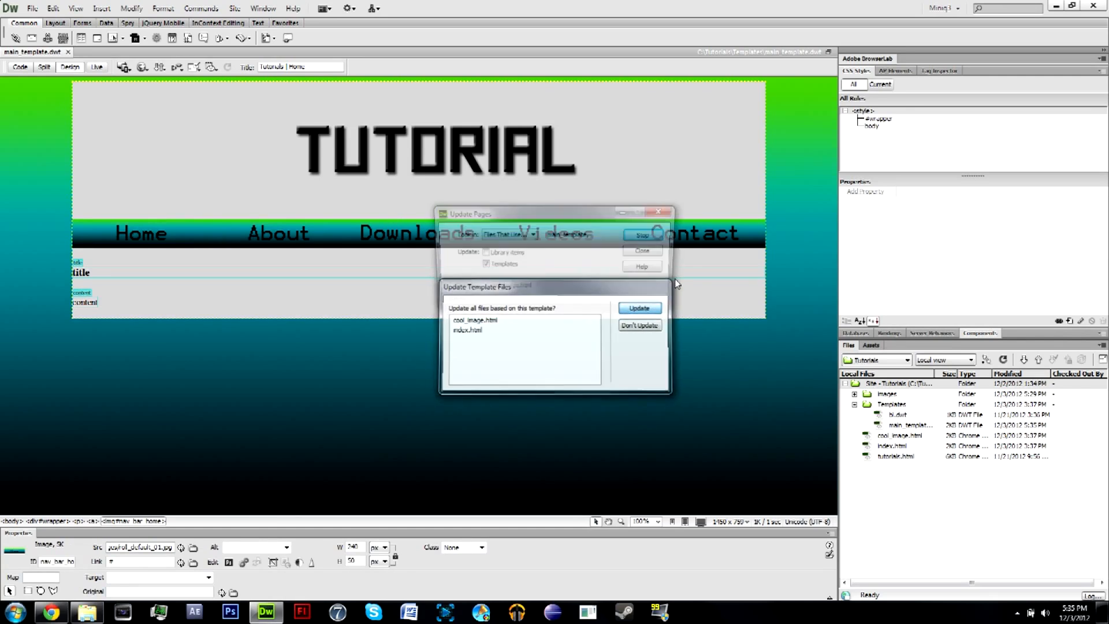
pyautogui.click(642, 250)
# Step: Preview the template in Chrome to check the navigation bar's rollover buttons, and return to Dreamweaver
pyautogui.click(142, 67)
pyautogui.click(157, 82)
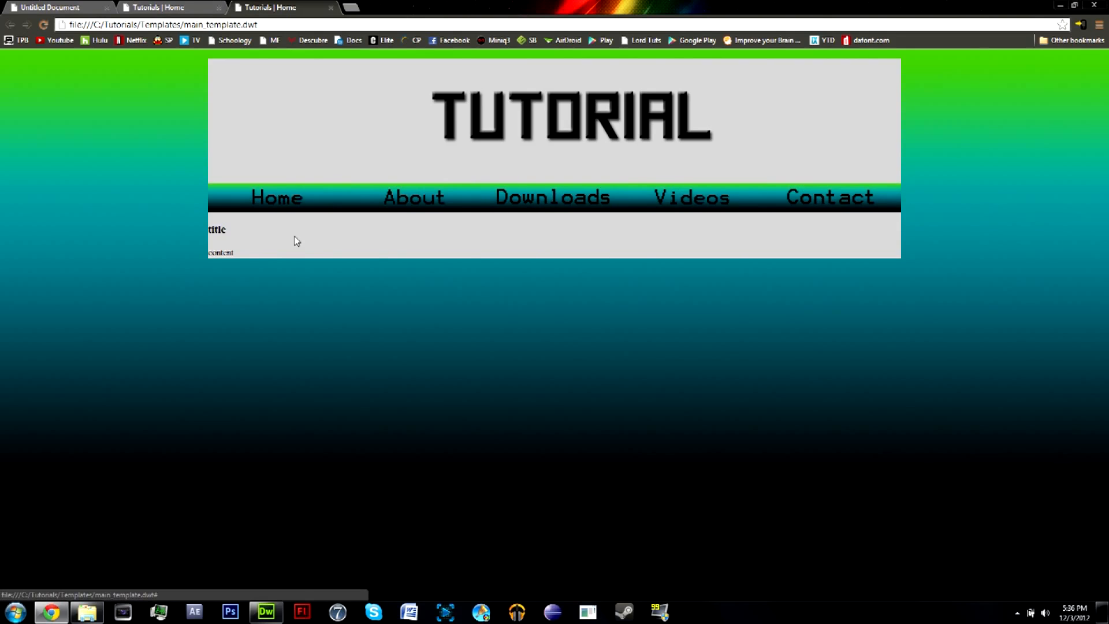
pyautogui.click(266, 611)
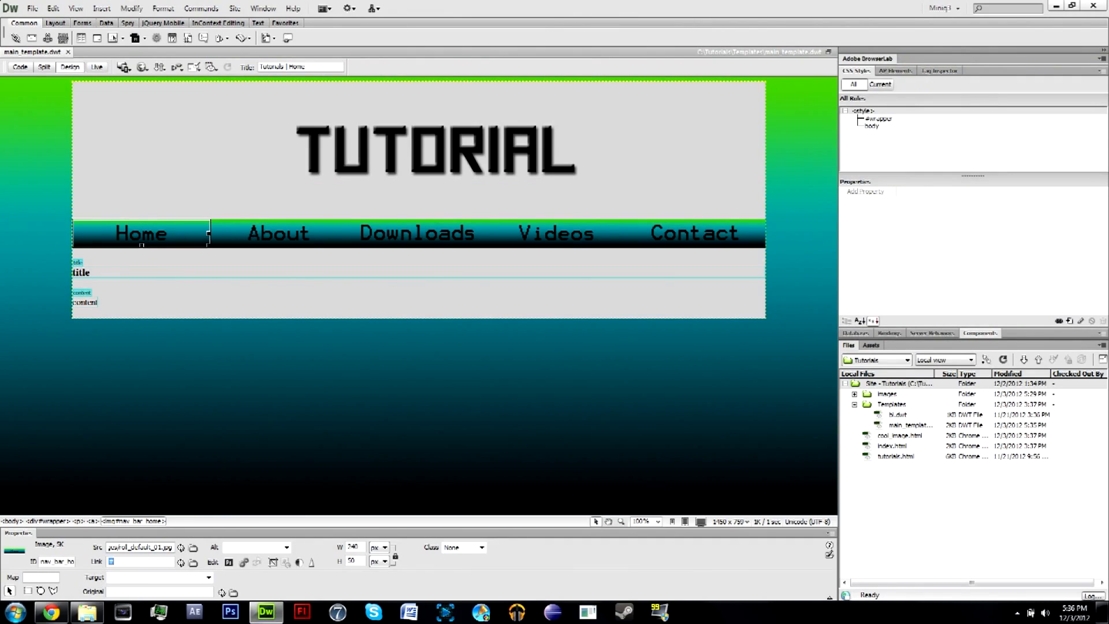
# Step: Select the Home, About, Downloads, Videos and Contact buttons in turn to examine their image properties and links
pyautogui.click(331, 239)
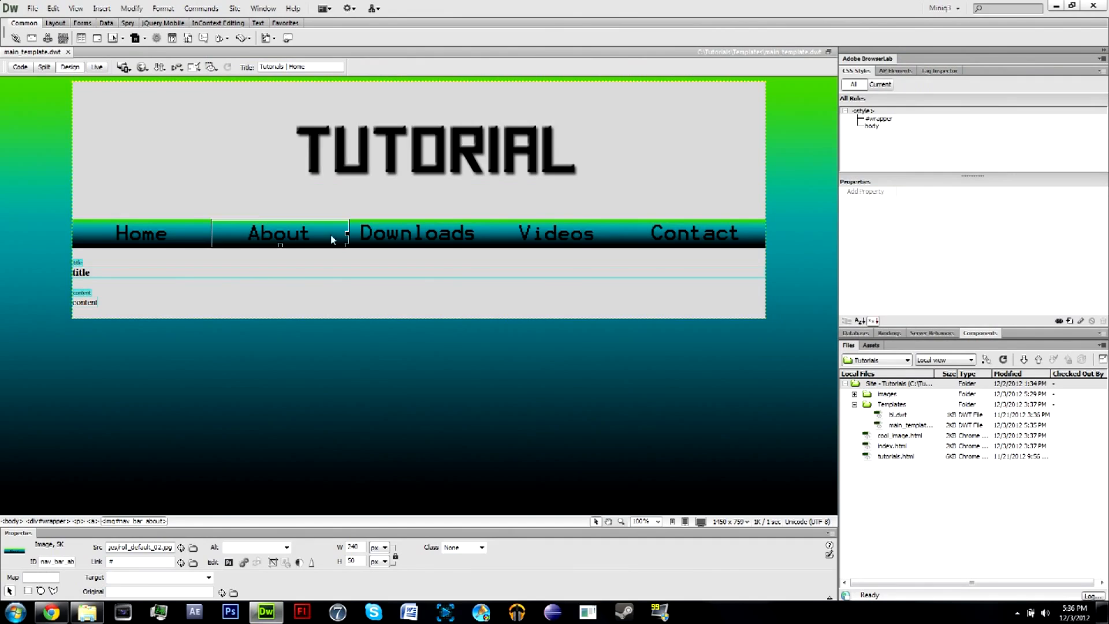
pyautogui.click(170, 242)
pyautogui.click(277, 236)
pyautogui.click(393, 236)
pyautogui.click(572, 246)
pyautogui.click(661, 240)
pyautogui.click(492, 231)
pyautogui.click(407, 227)
pyautogui.click(334, 226)
pyautogui.click(165, 238)
pyautogui.click(307, 240)
pyautogui.click(411, 242)
pyautogui.click(557, 237)
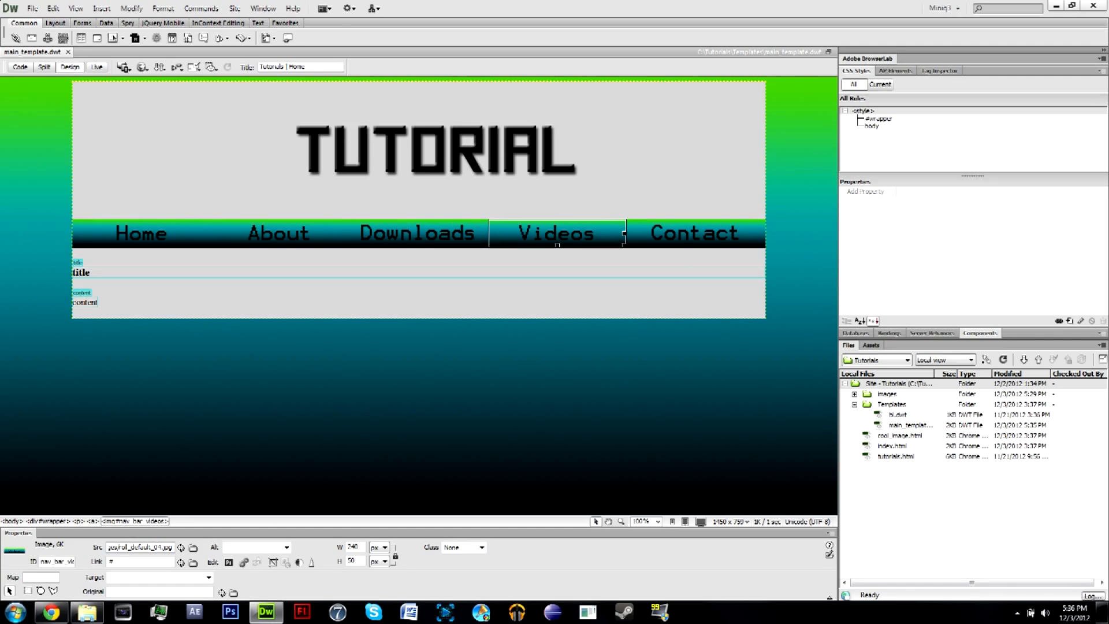